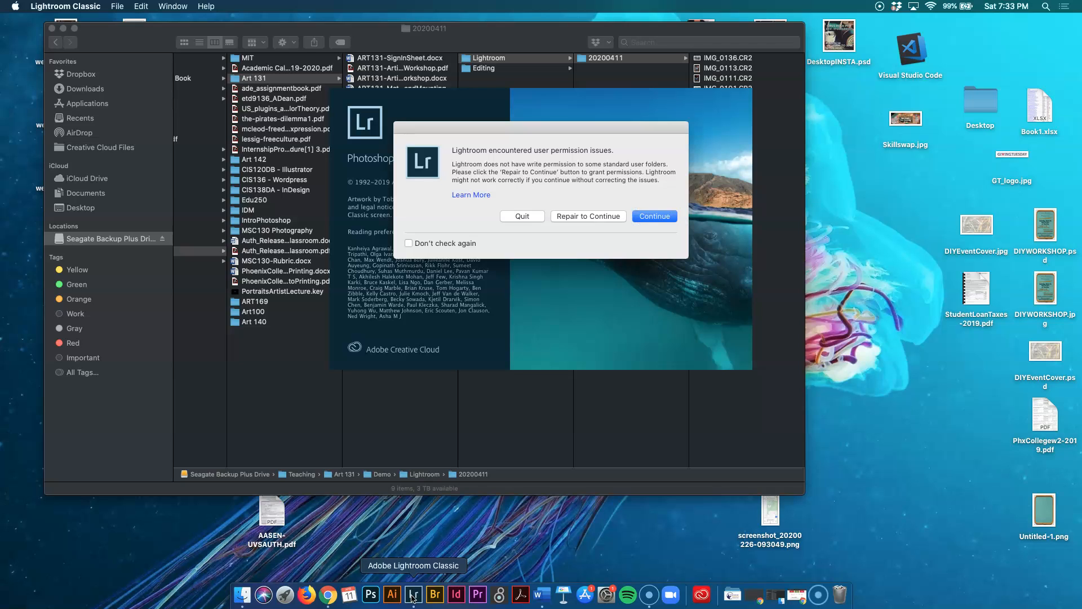
# Continue past the Lightroom user-permission warnings to open the program.
pyautogui.click(602, 218)
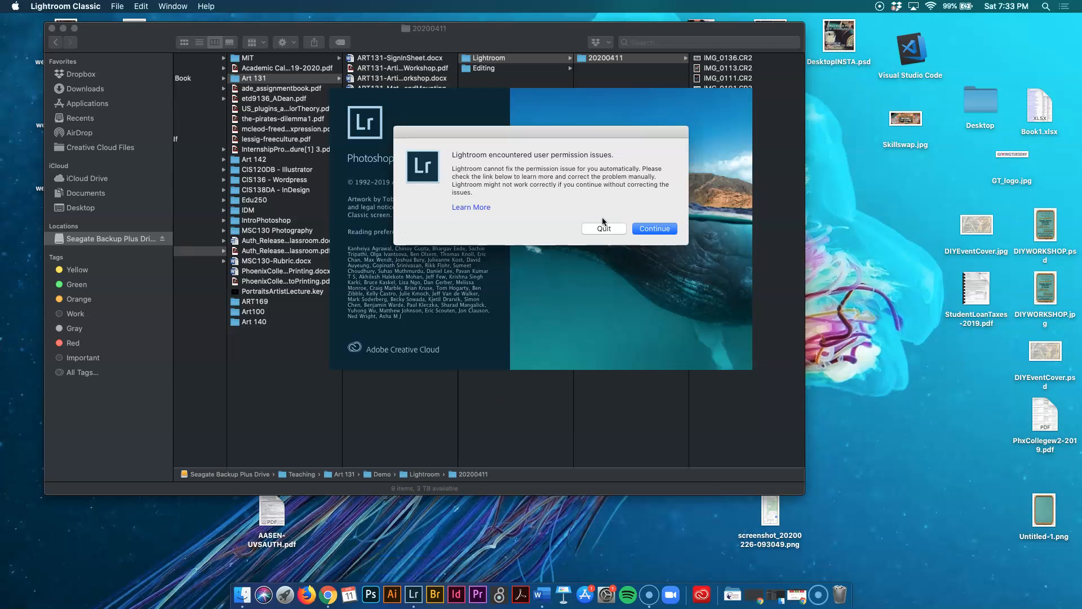
pyautogui.click(661, 226)
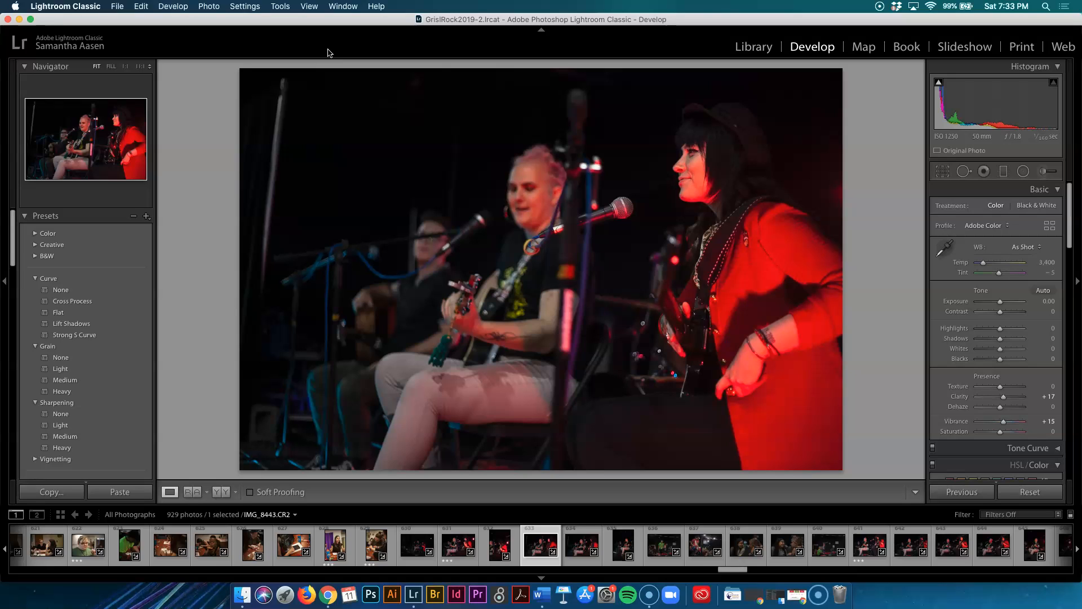
# Switch to Finder to view the 20200411 folder of CR2 files, and return to Lightroom.
pyautogui.click(243, 595)
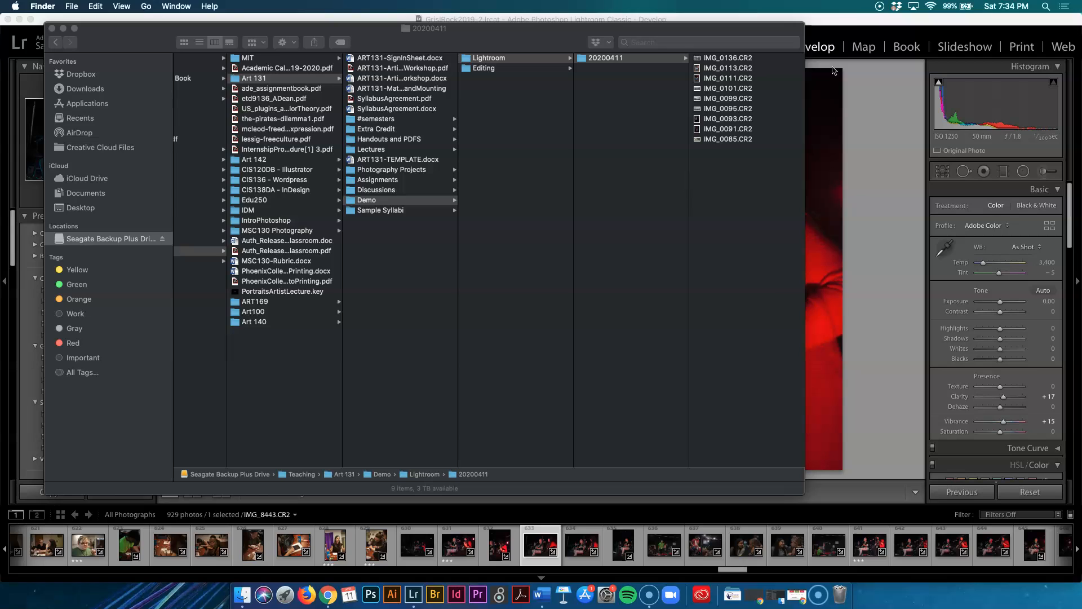
pyautogui.click(835, 22)
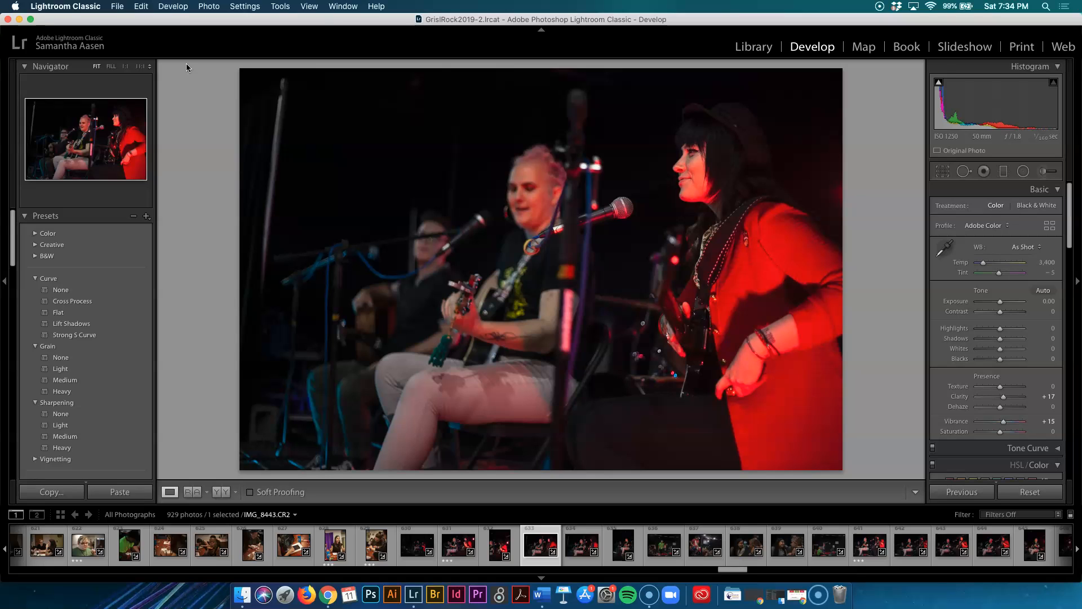
pyautogui.click(242, 595)
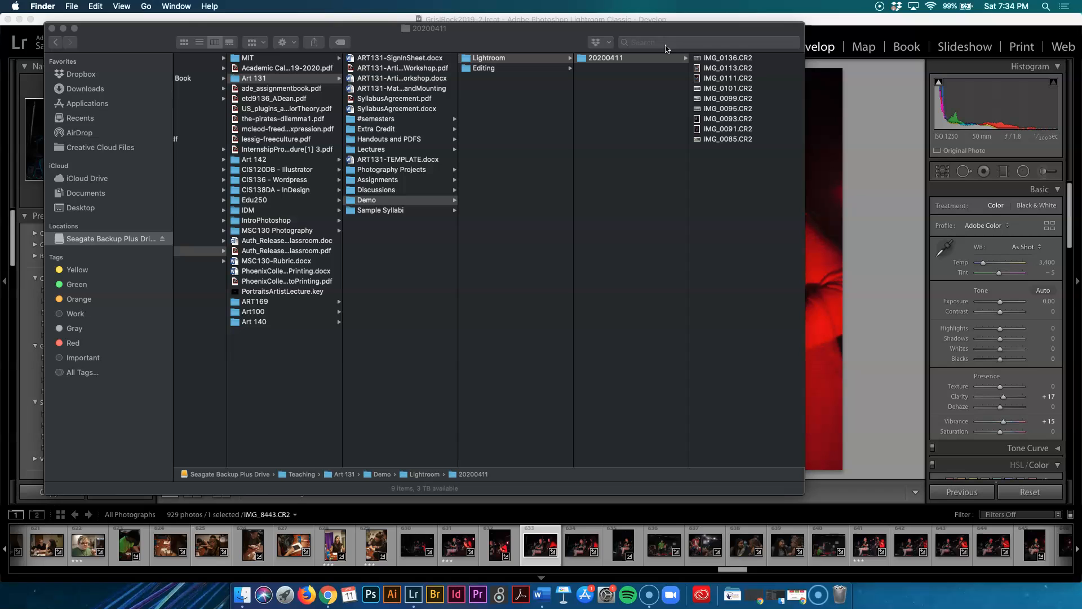
pyautogui.click(806, 18)
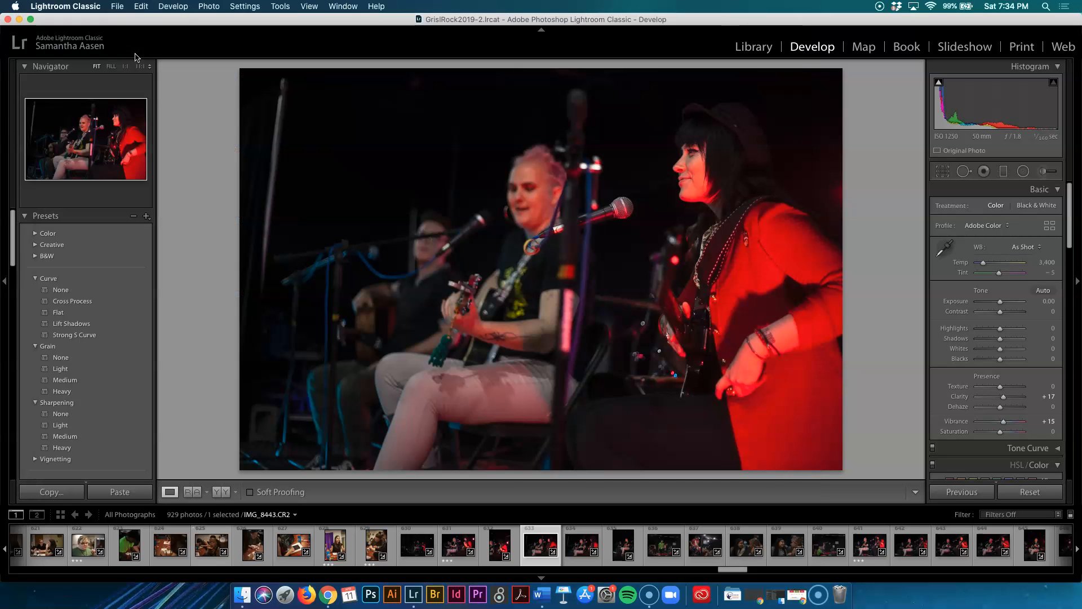
# Start a new catalog and choose Teaching > Art 131 > Demo > Lightroom > 20200411 as its location.
pyautogui.click(117, 6)
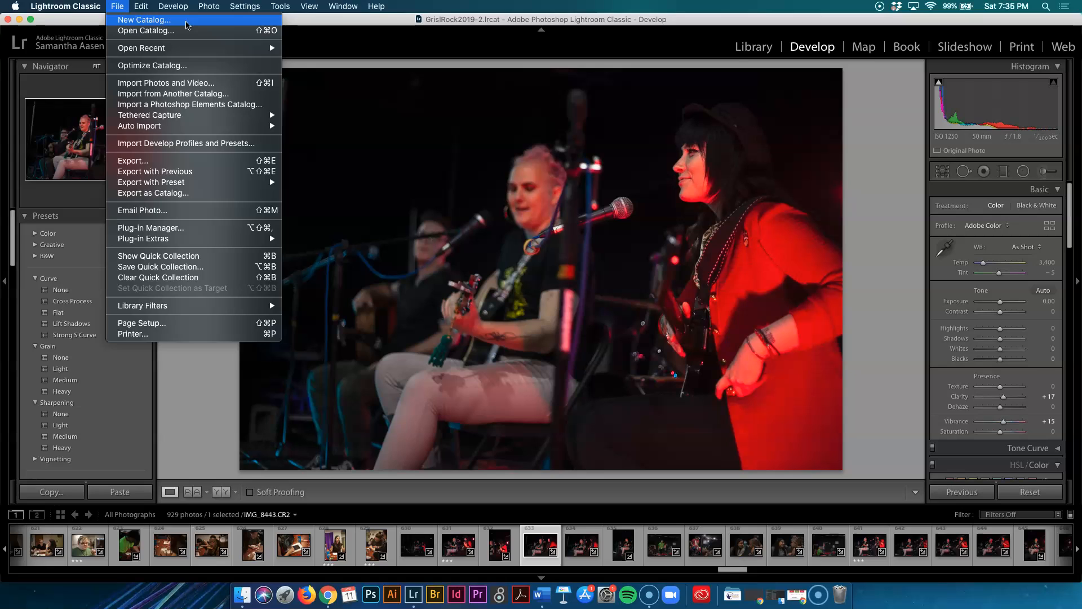
pyautogui.click(187, 25)
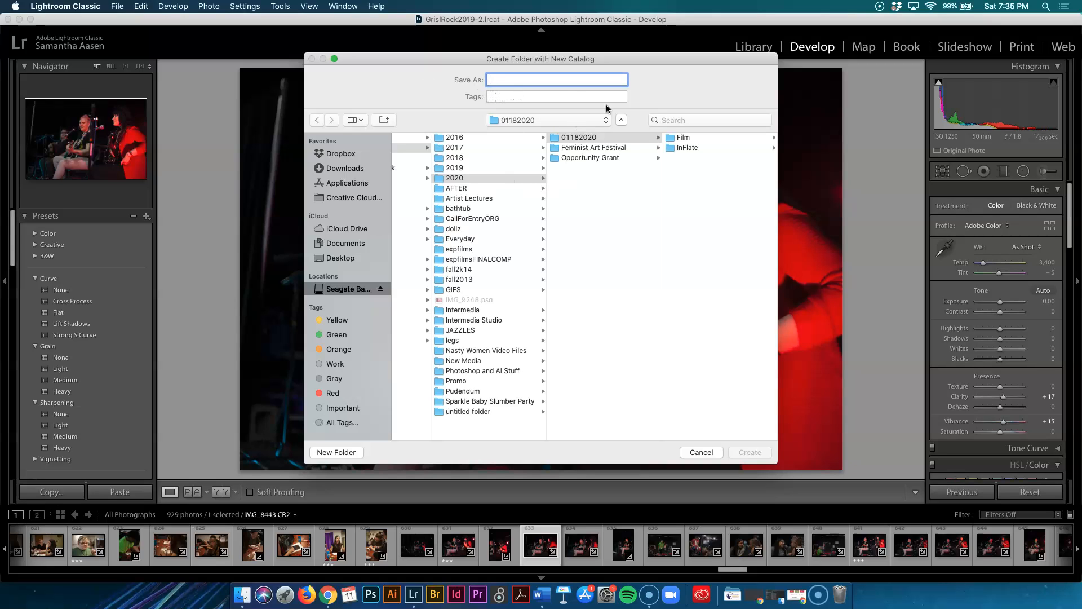
pyautogui.hscroll(-5, 604, 218)
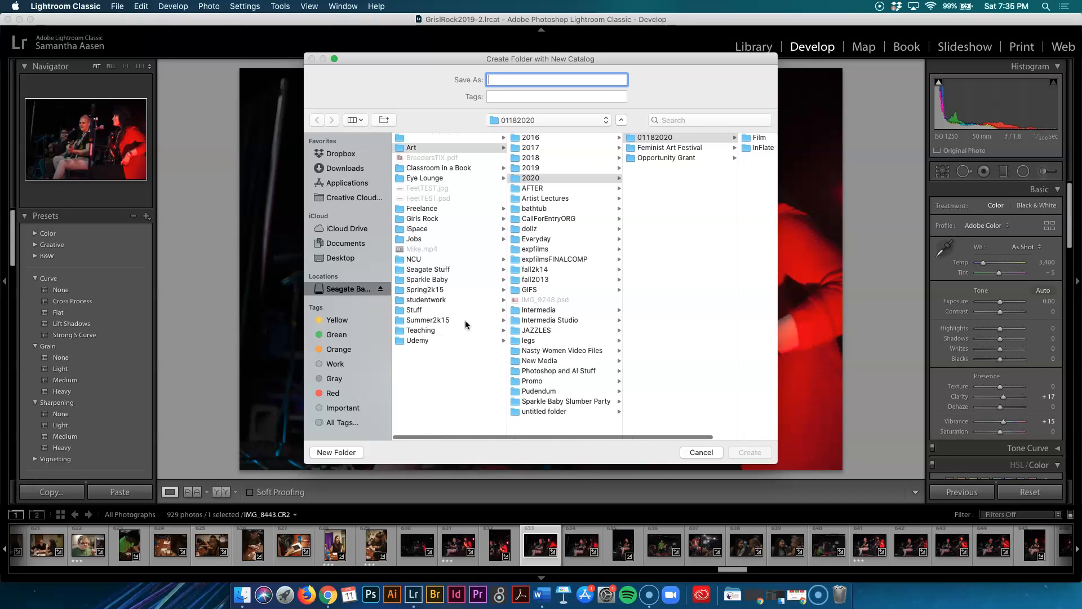
pyautogui.click(438, 332)
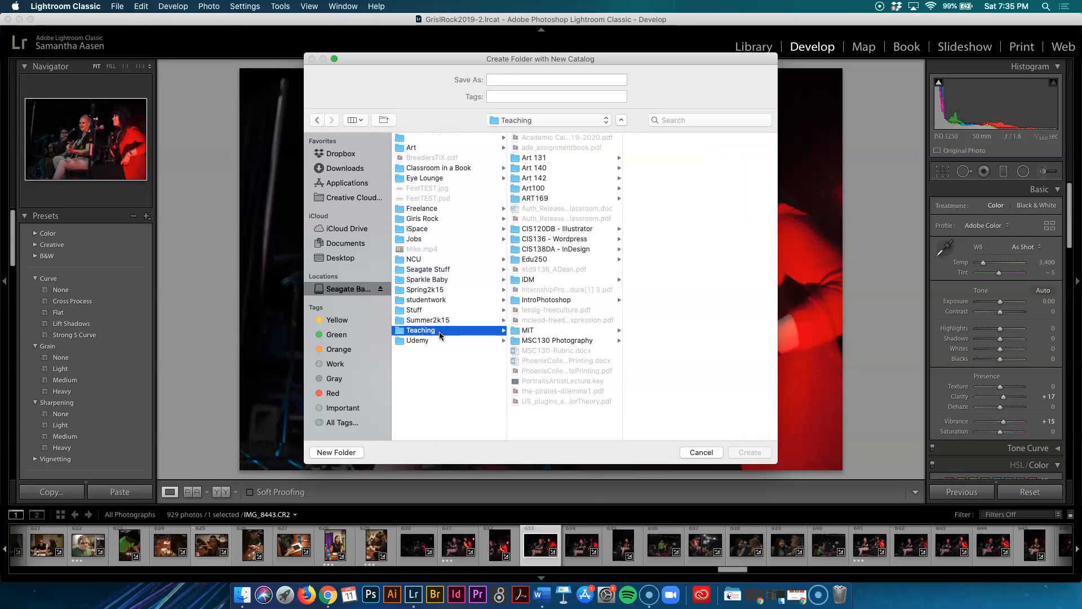
pyautogui.click(550, 159)
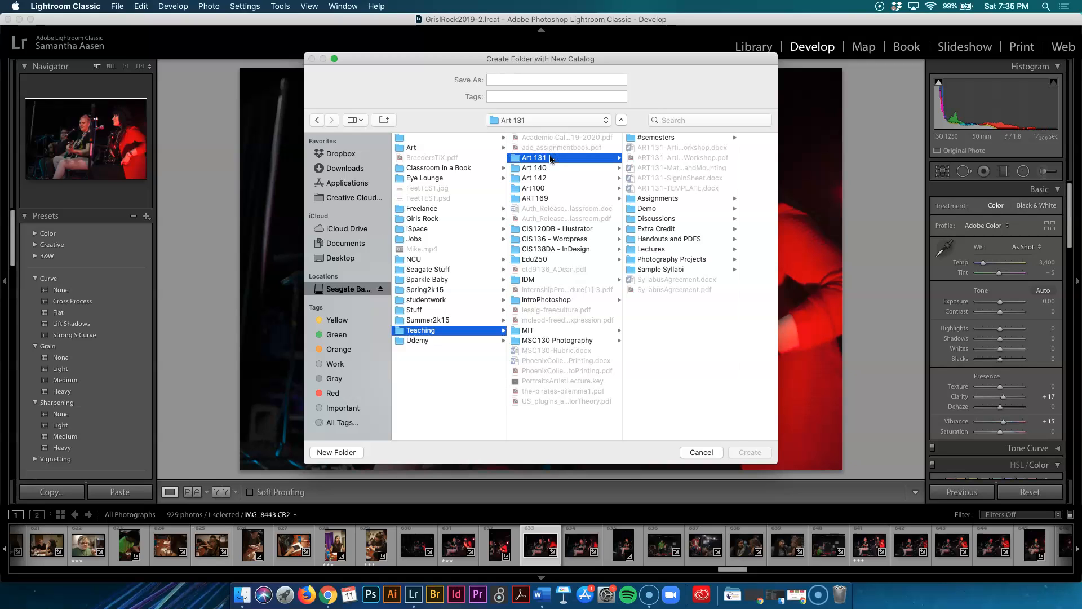
pyautogui.click(657, 209)
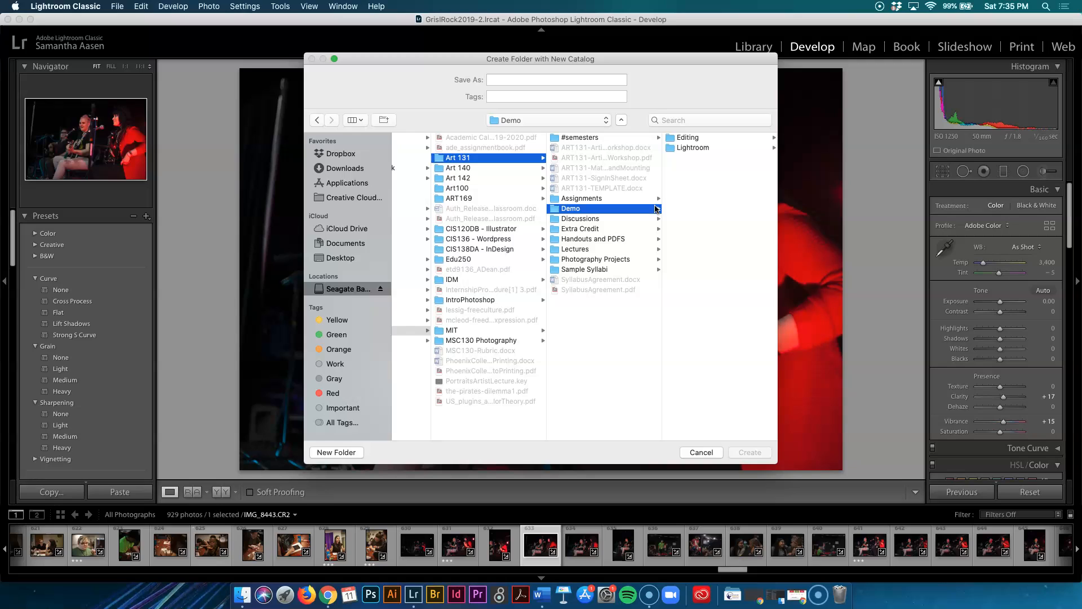
pyautogui.click(681, 148)
pyautogui.click(681, 137)
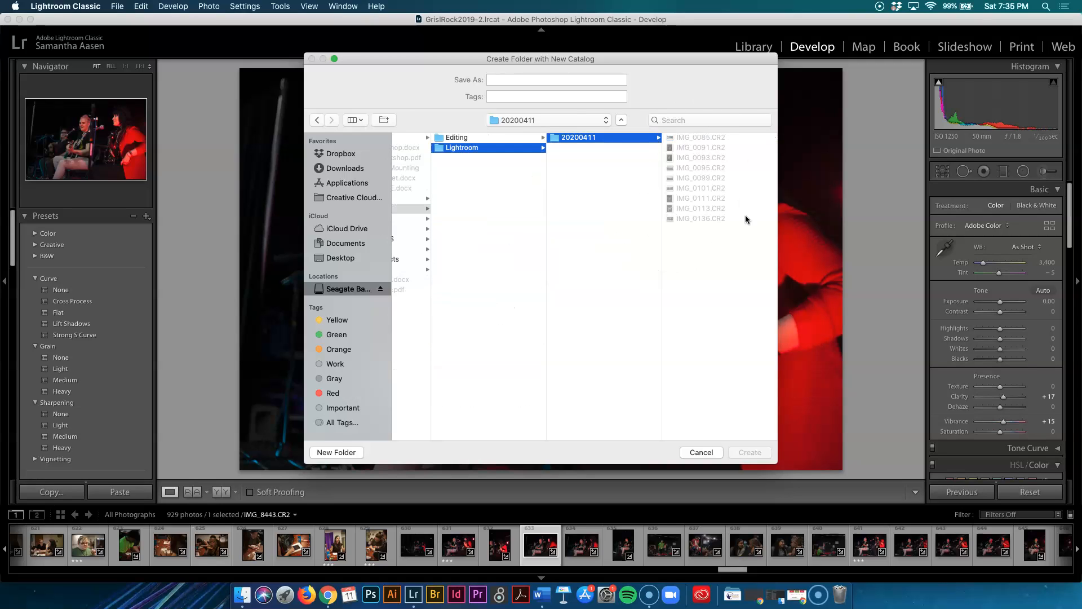
# Name the new catalog 20200411_LightroomDemo and create it.
pyautogui.click(561, 79)
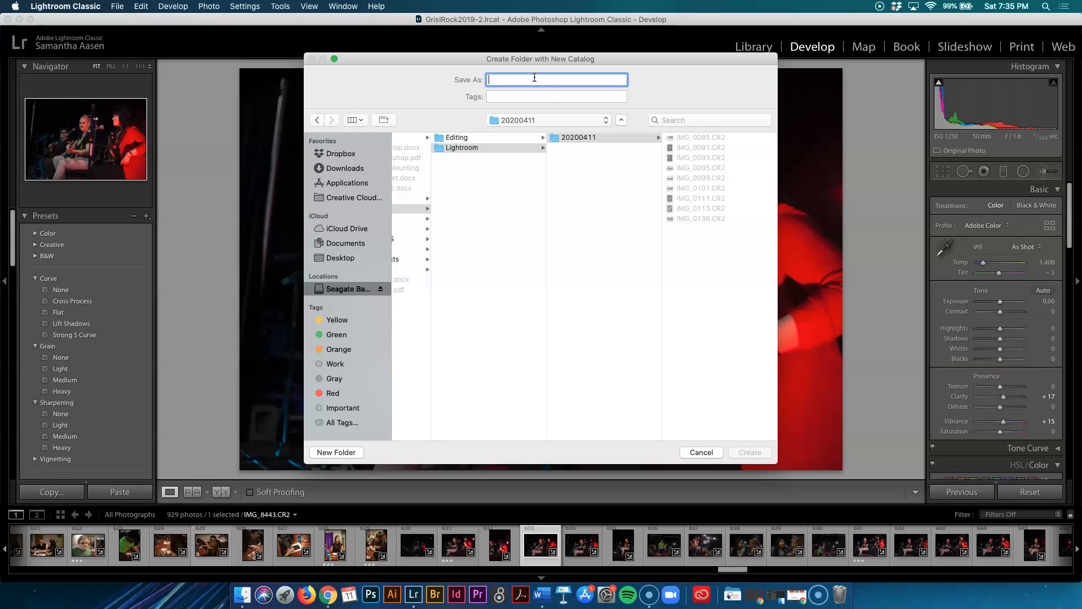
pyautogui.write('20200411')
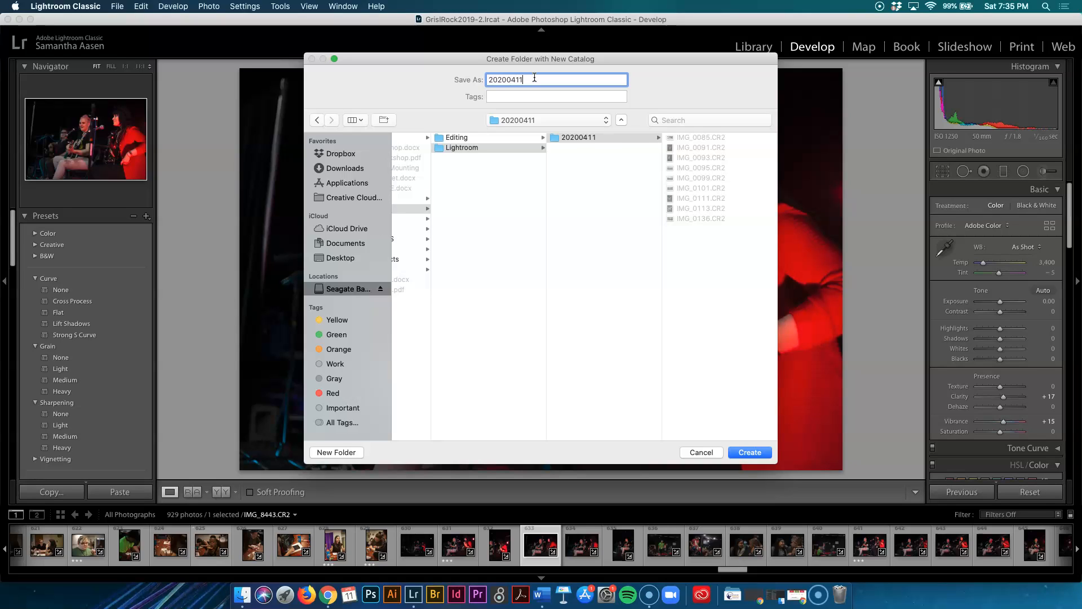
pyautogui.write('_LightroomDemo')
pyautogui.click(758, 458)
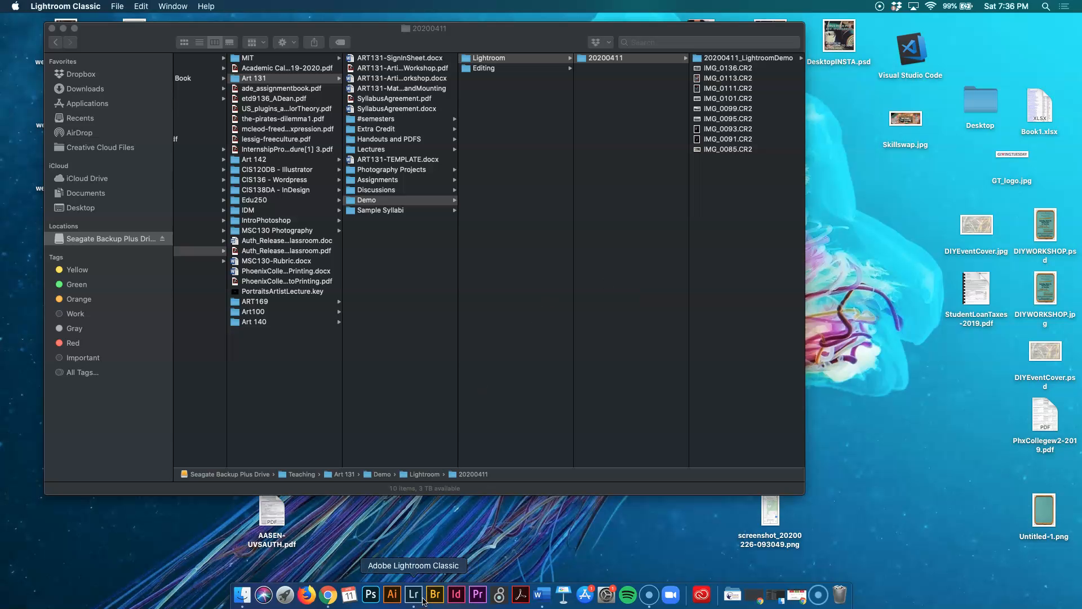
# Continue past the permission warning as Lightroom reopens with the new catalog.
pyautogui.click(590, 217)
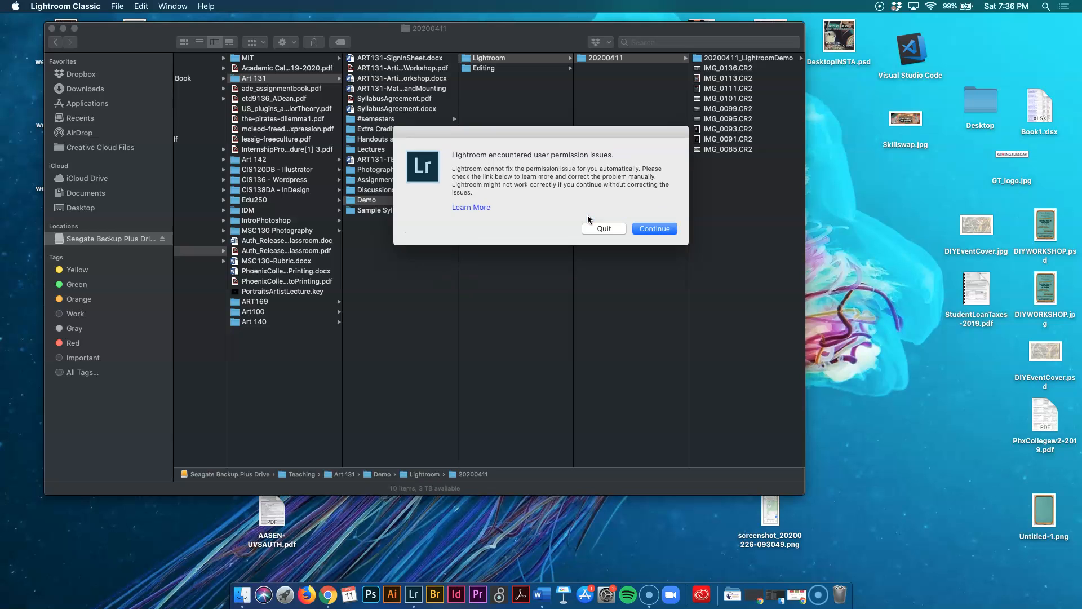
pyautogui.click(651, 228)
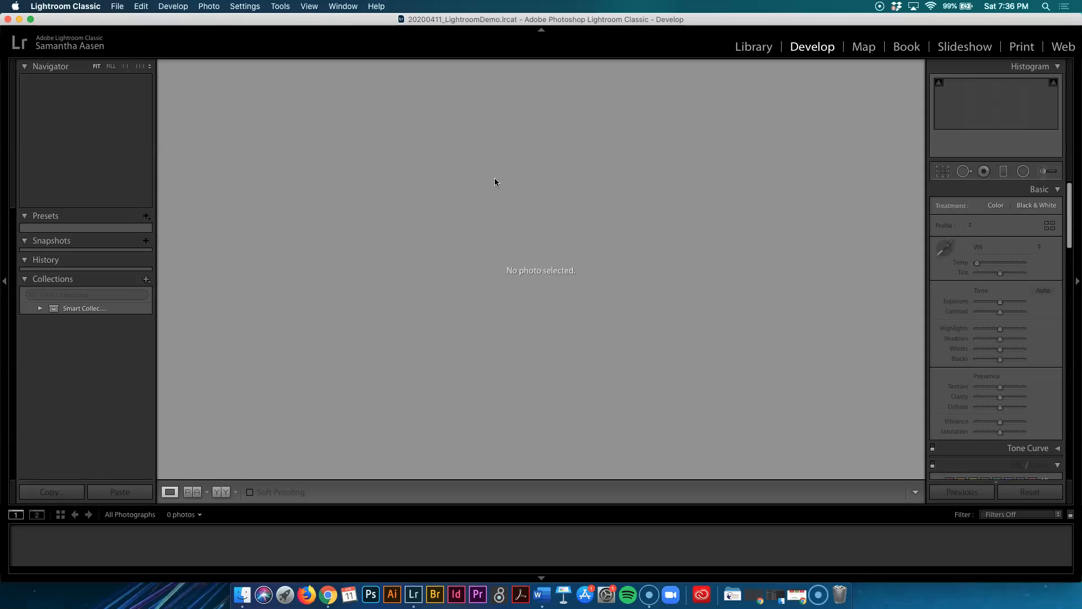
# Import the photos from the Teaching > Art 131 > Demo > Lightroom > 20200411 folder on the Seagate drive, adding them to the catalog.
pyautogui.click(116, 7)
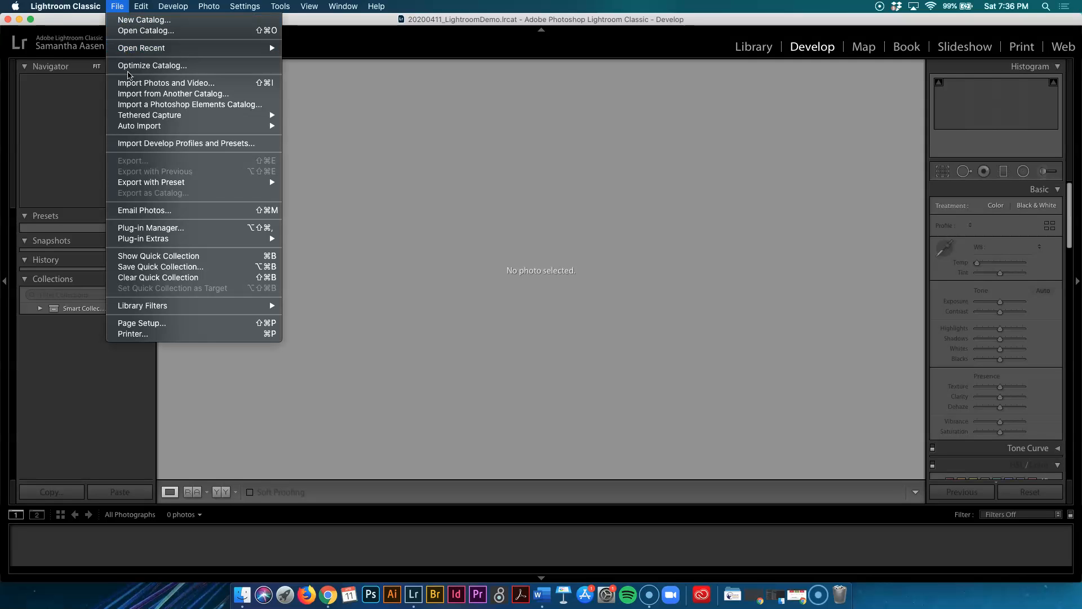
pyautogui.click(129, 83)
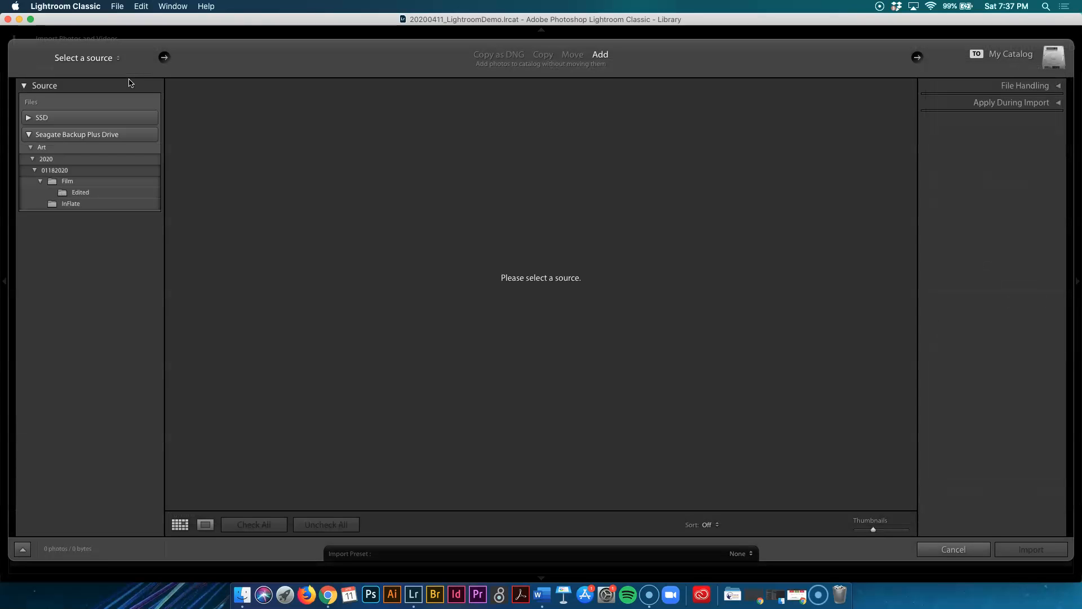
pyautogui.click(46, 159)
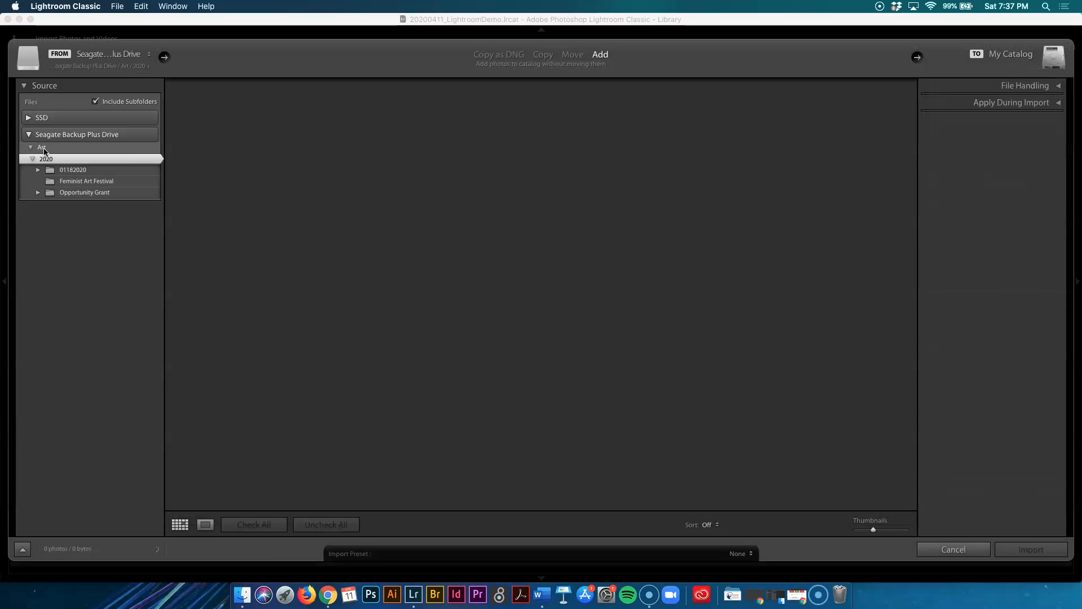
pyautogui.click(42, 148)
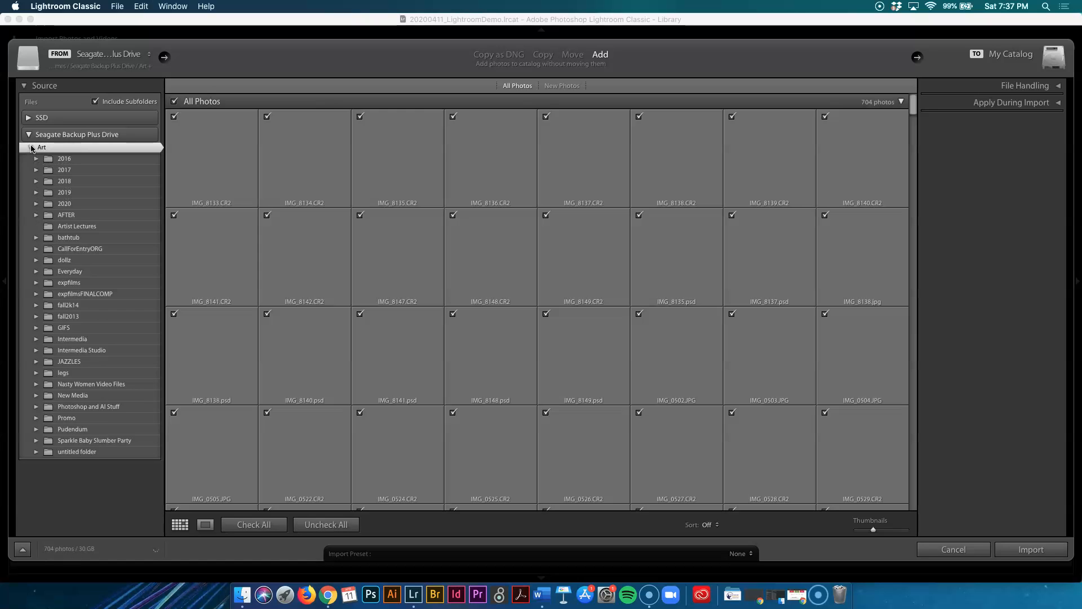
pyautogui.click(31, 148)
pyautogui.click(28, 136)
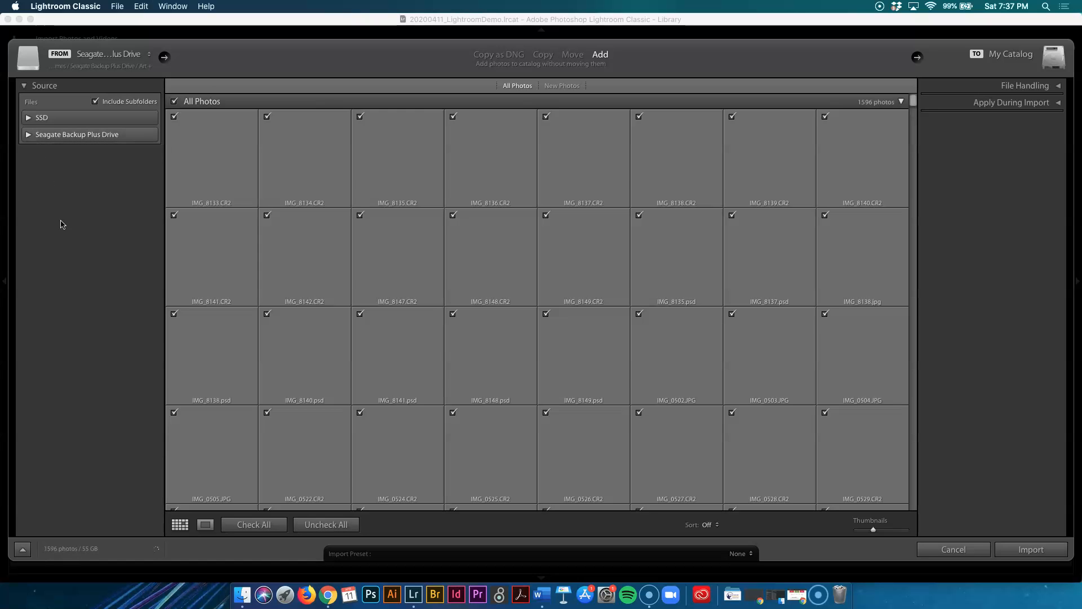
pyautogui.click(29, 136)
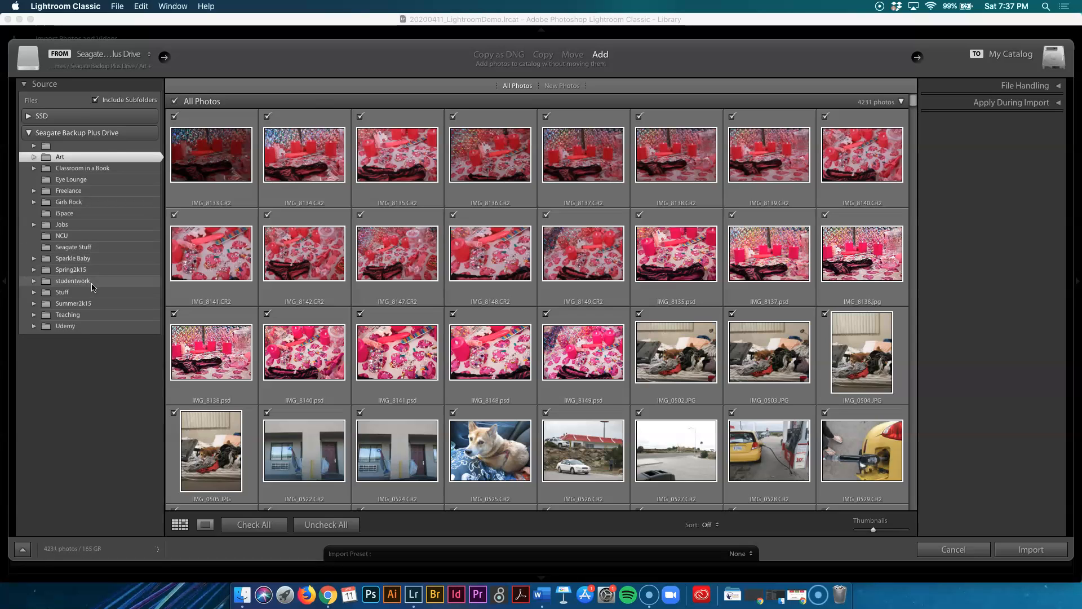
pyautogui.click(34, 317)
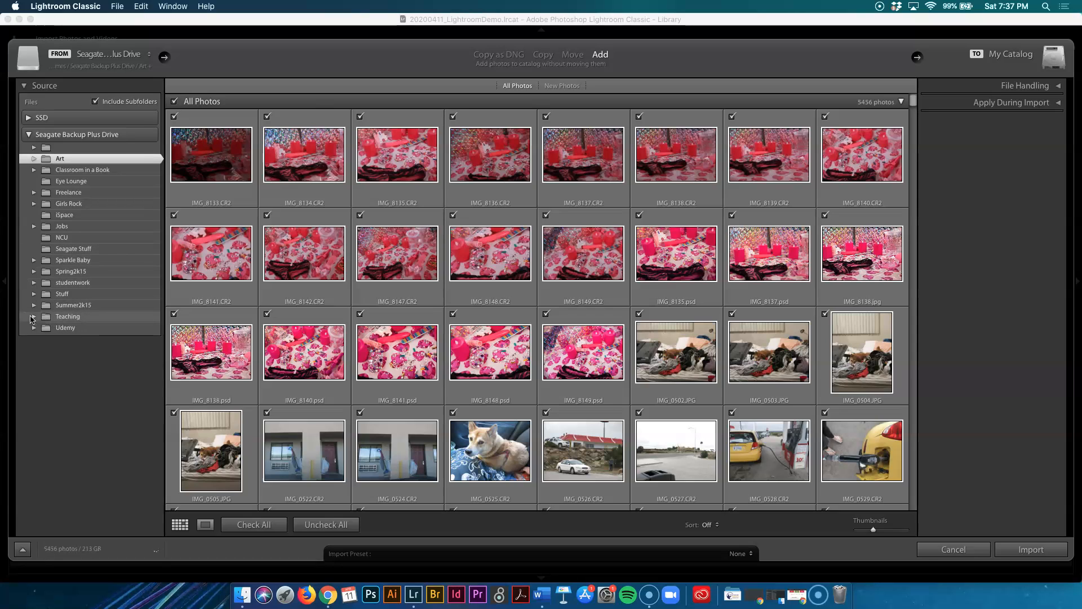
pyautogui.click(44, 329)
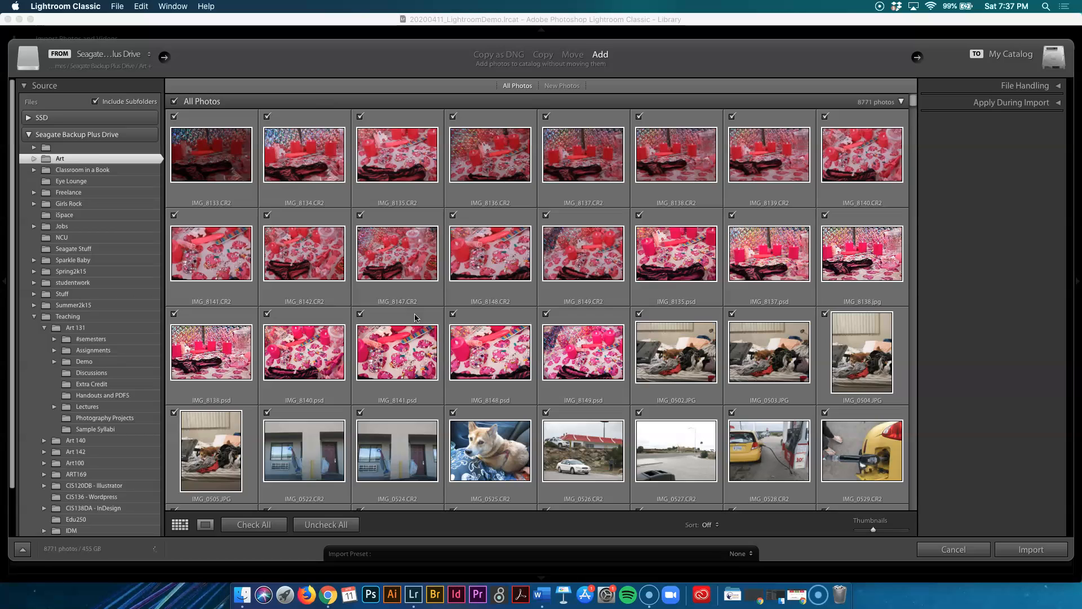
pyautogui.scroll(-1, 88, 451)
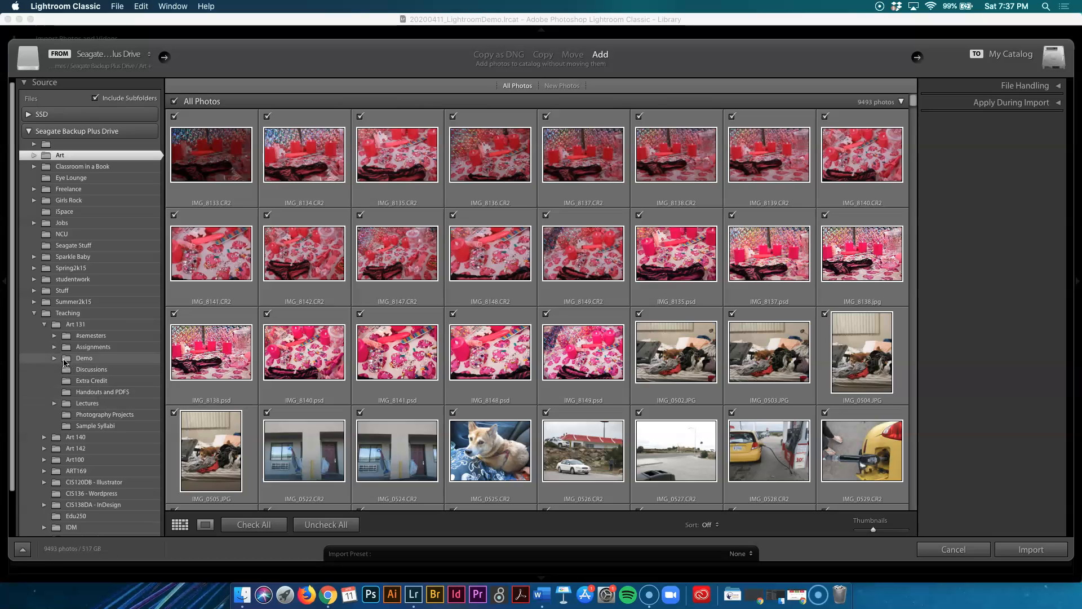
pyautogui.click(55, 360)
pyautogui.click(65, 382)
pyautogui.click(104, 392)
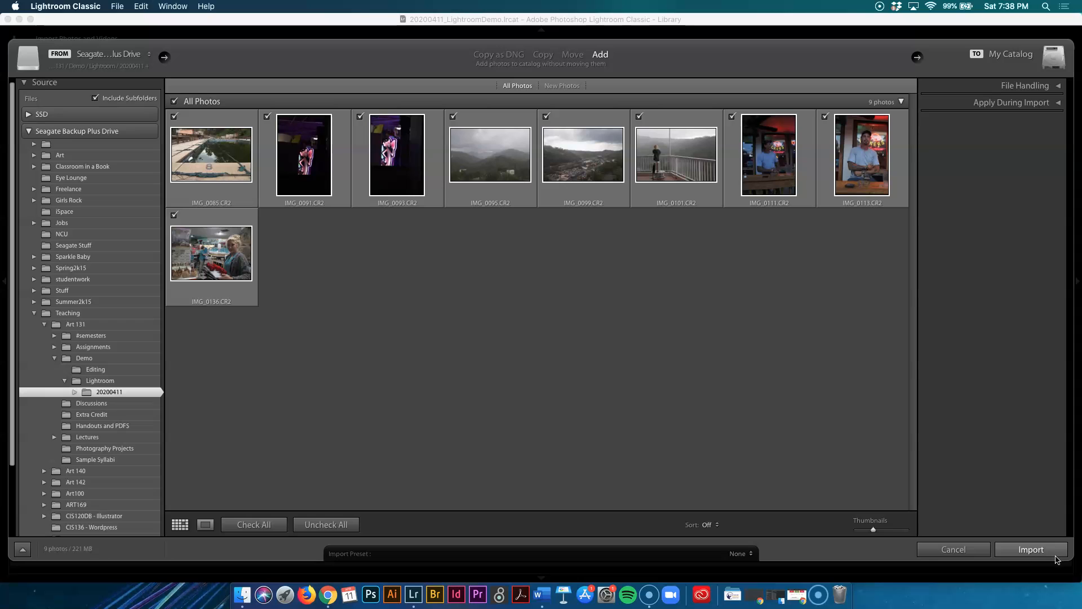
pyautogui.click(1032, 549)
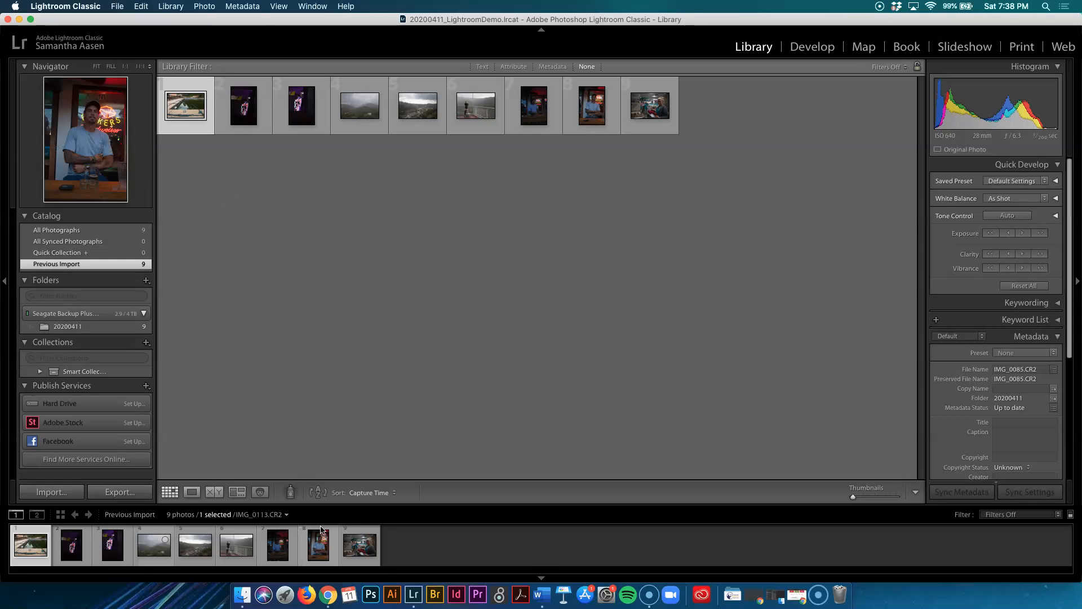
# Step through each imported photo in the grid to review them.
pyautogui.click(313, 6)
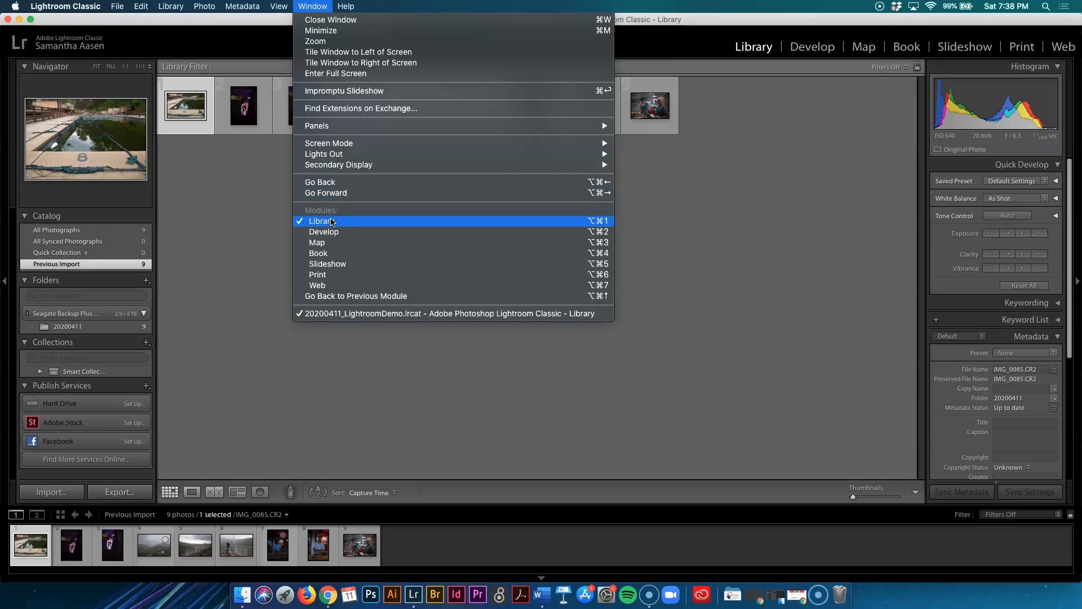
pyautogui.click(241, 267)
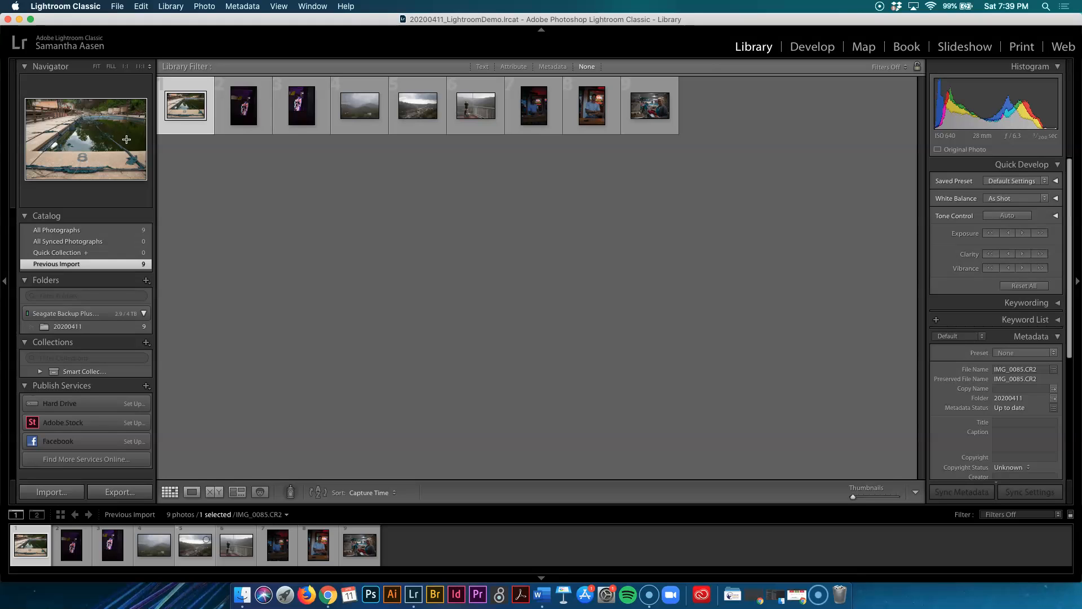
pyautogui.press('Right')
pyautogui.press('Right')
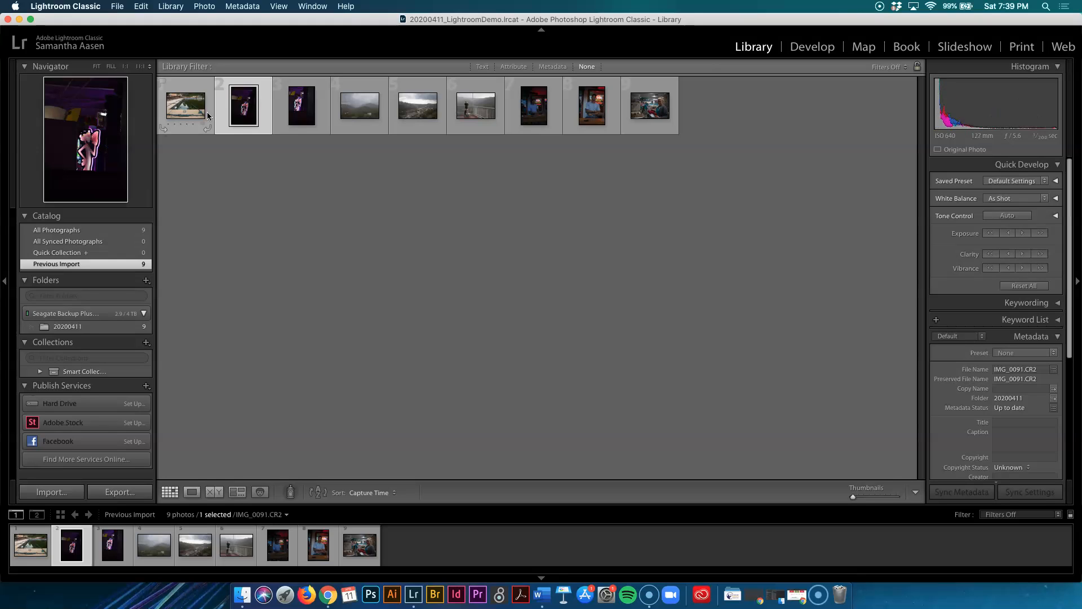
pyautogui.press('Right')
pyautogui.press('Right')
pyautogui.press('Right')
pyautogui.press('Right')
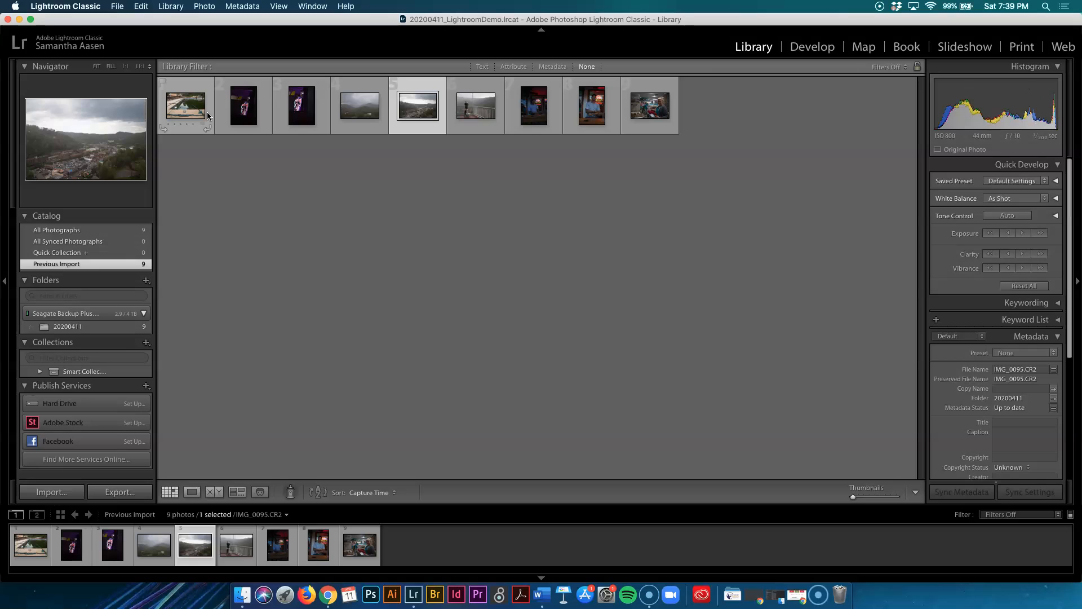
pyautogui.press('Right')
pyautogui.press('Right')
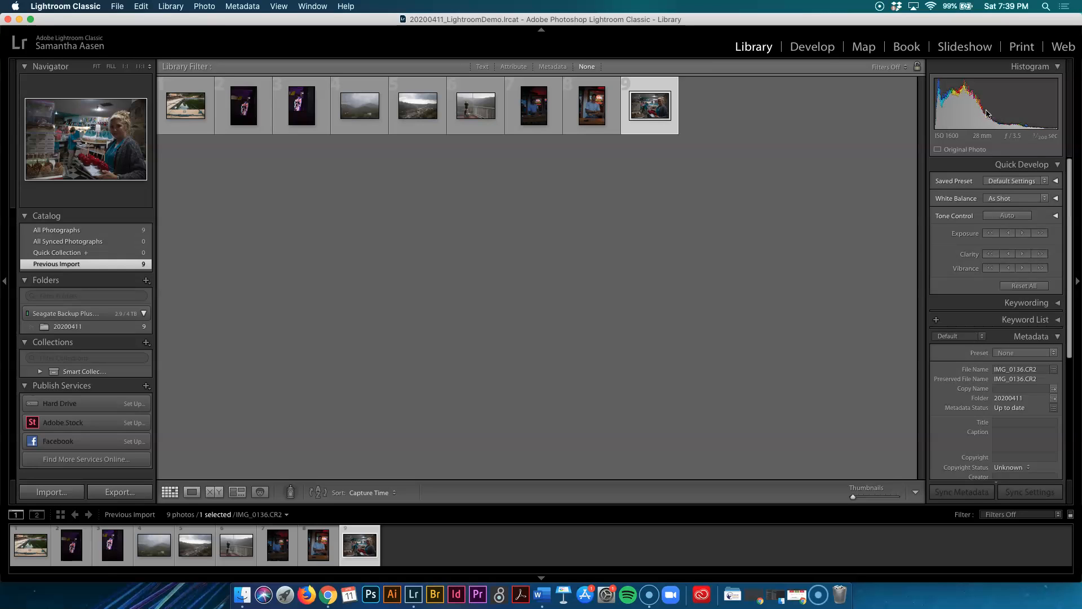
# Open the selected photo in Loupe view and examine its metadata.
pyautogui.press('e')
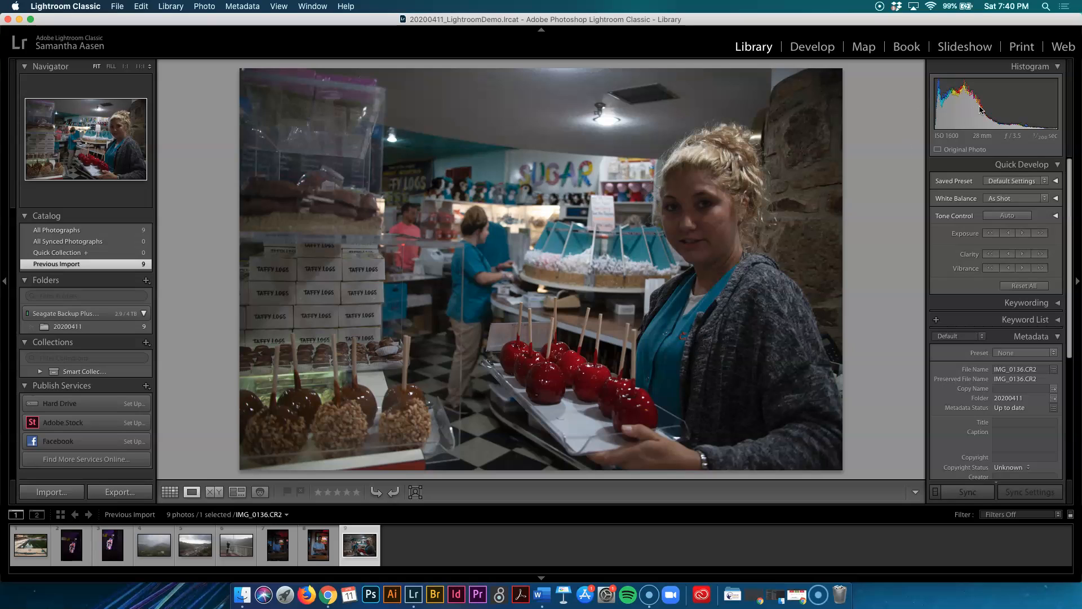
pyautogui.scroll(-3, 1003, 384)
pyautogui.scroll(-1, 1003, 385)
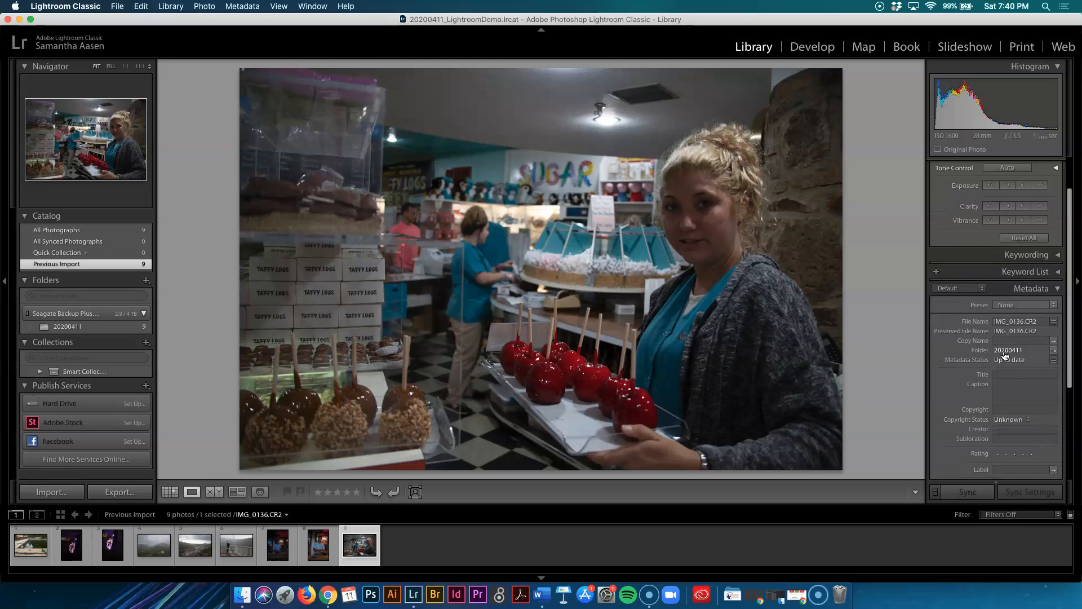
# Scroll through the selected photo's metadata to review its capture details.
pyautogui.scroll(-8, 1006, 365)
pyautogui.scroll(-3, 1006, 366)
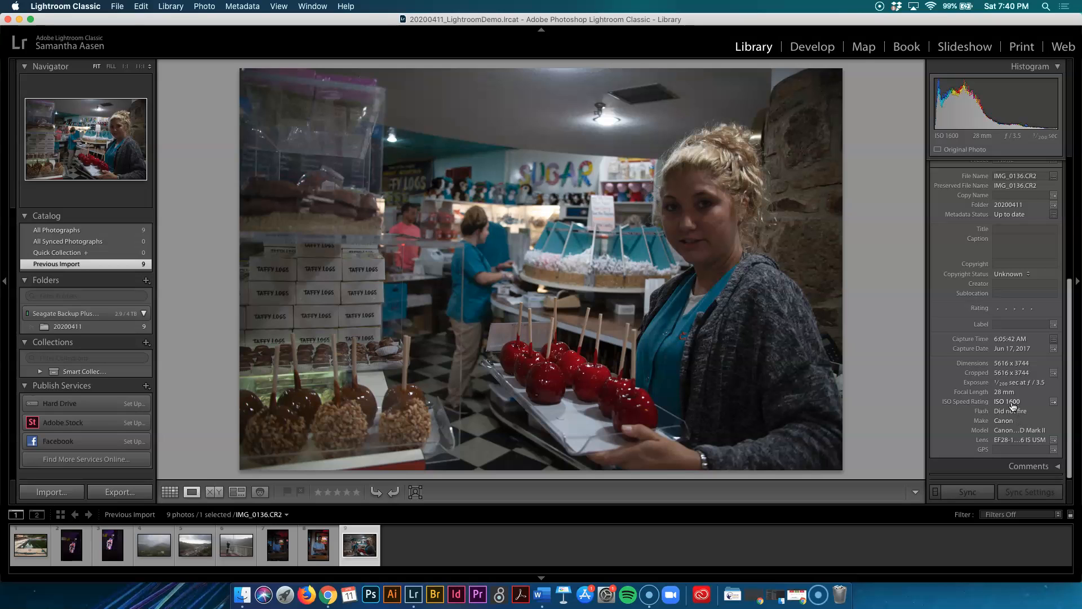
pyautogui.scroll(5, 951, 368)
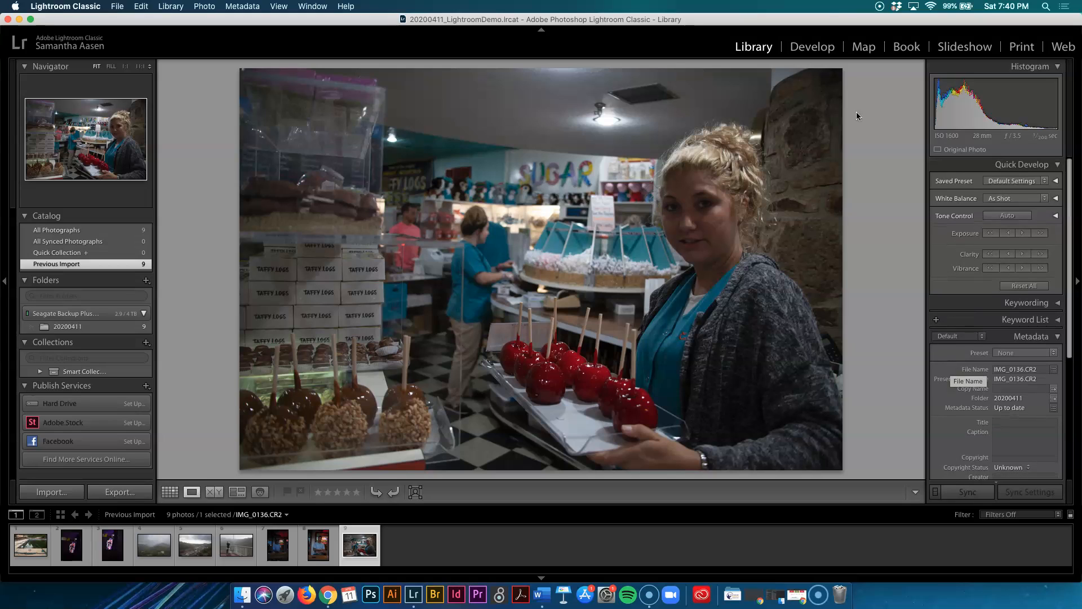
# Browse back through the filmstrip photos and add the pink neon sign photo to the Quick Collection.
pyautogui.click(320, 555)
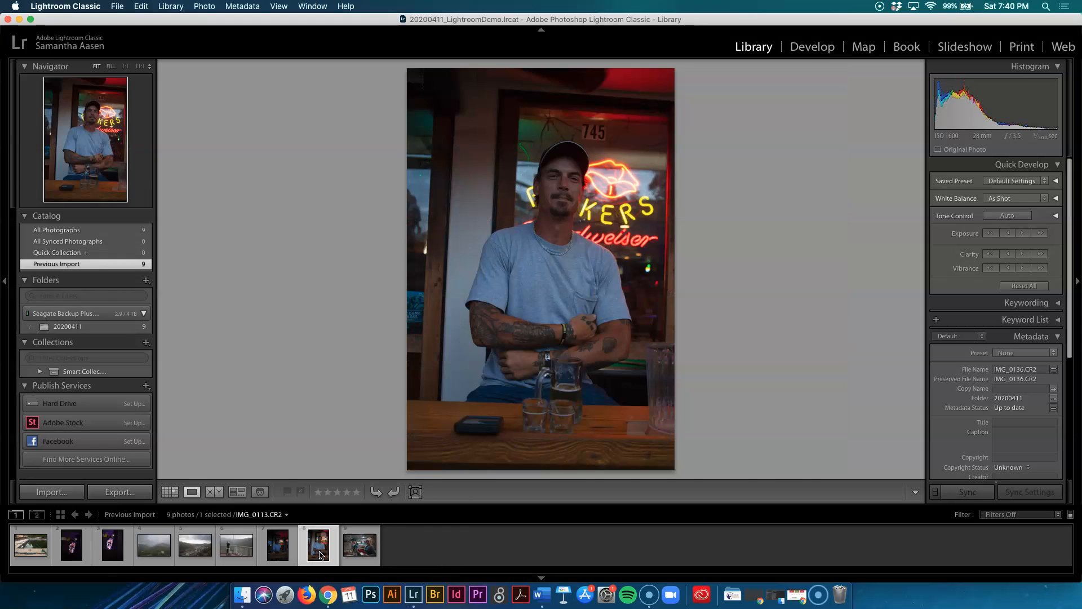
pyautogui.click(271, 550)
pyautogui.click(233, 551)
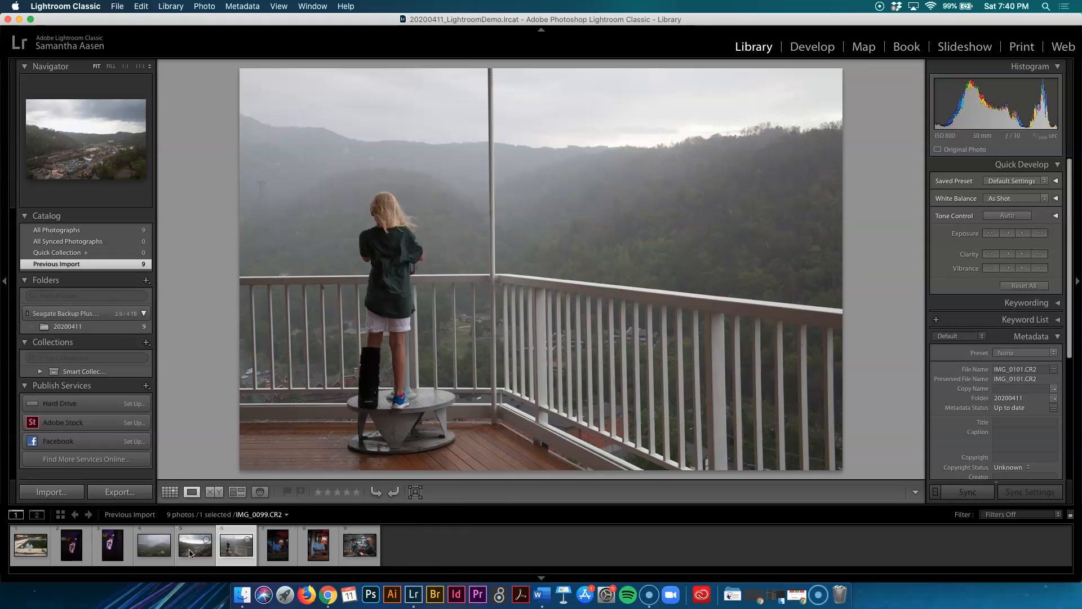
pyautogui.click(191, 553)
pyautogui.click(152, 550)
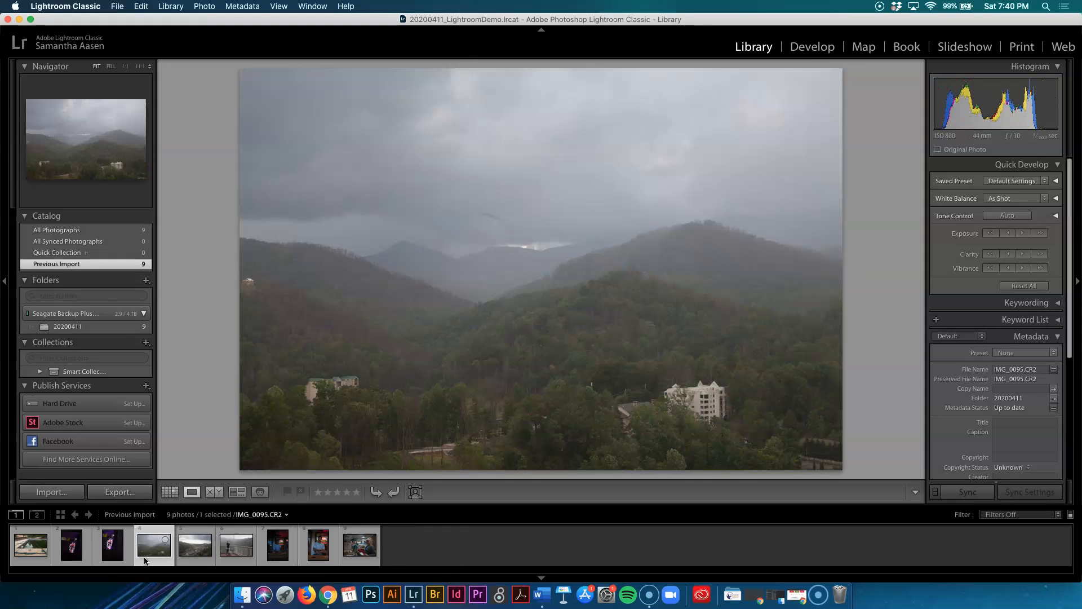
pyautogui.click(111, 556)
pyautogui.press('b')
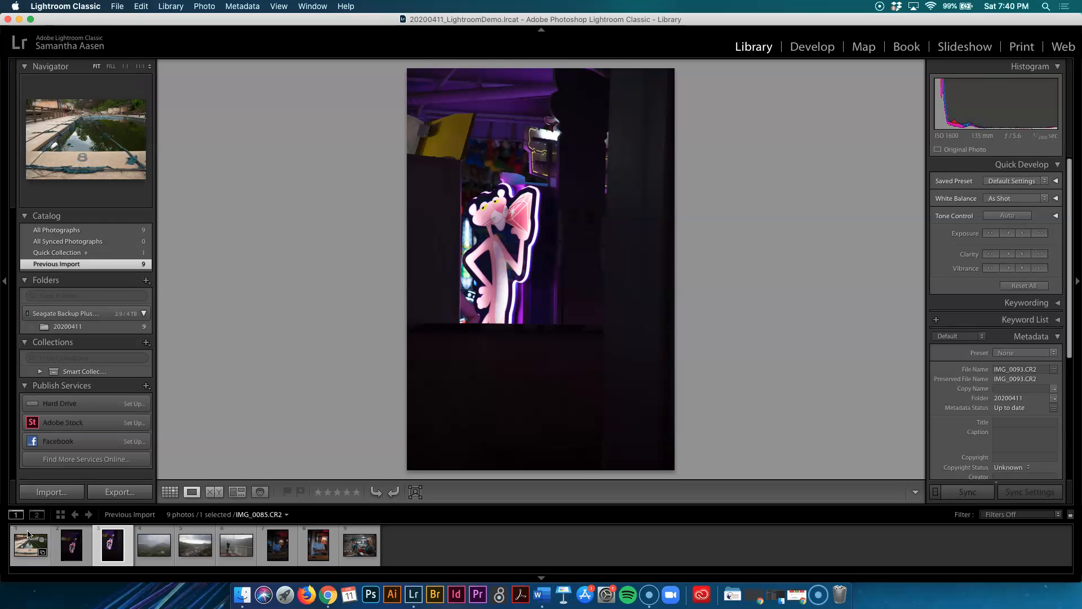
# Switch to the Develop module and select the balcony photo of the girl overlooking the mountains.
pyautogui.click(34, 542)
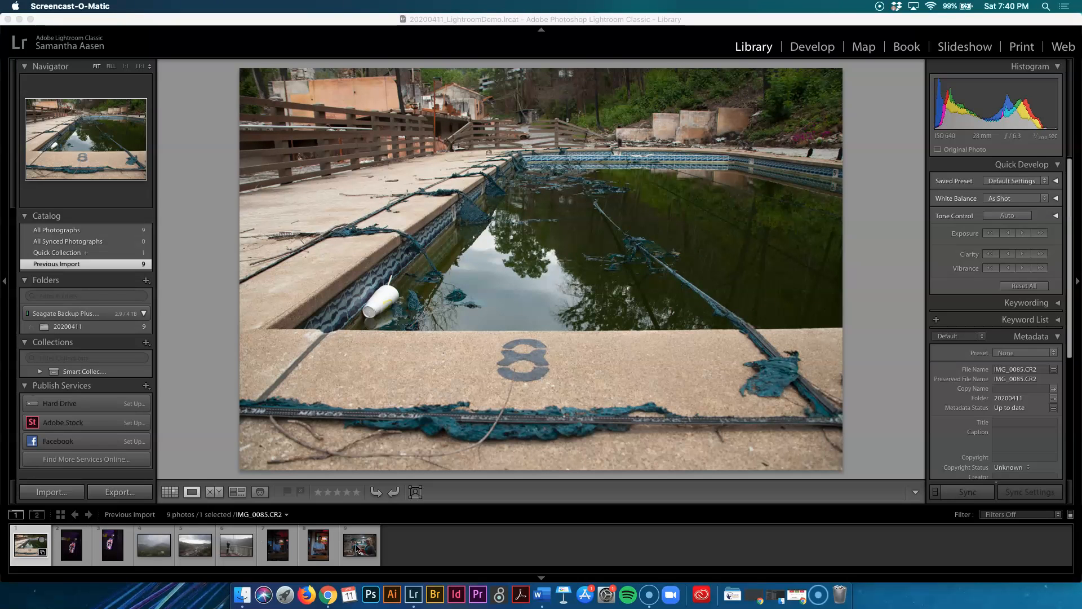
pyautogui.click(419, 529)
pyautogui.click(360, 544)
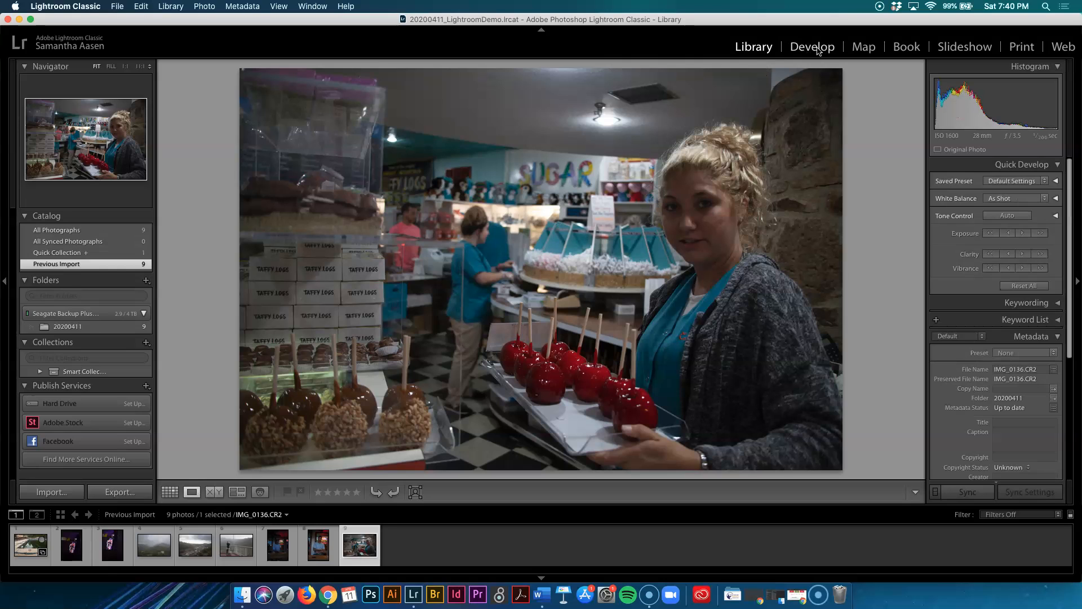
pyautogui.click(815, 47)
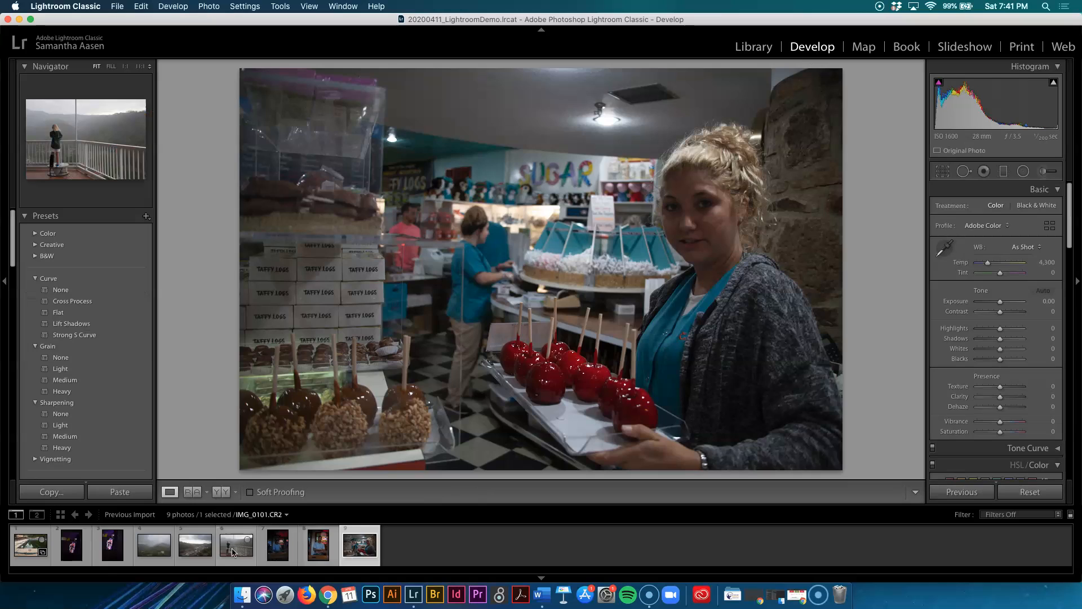
pyautogui.click(251, 547)
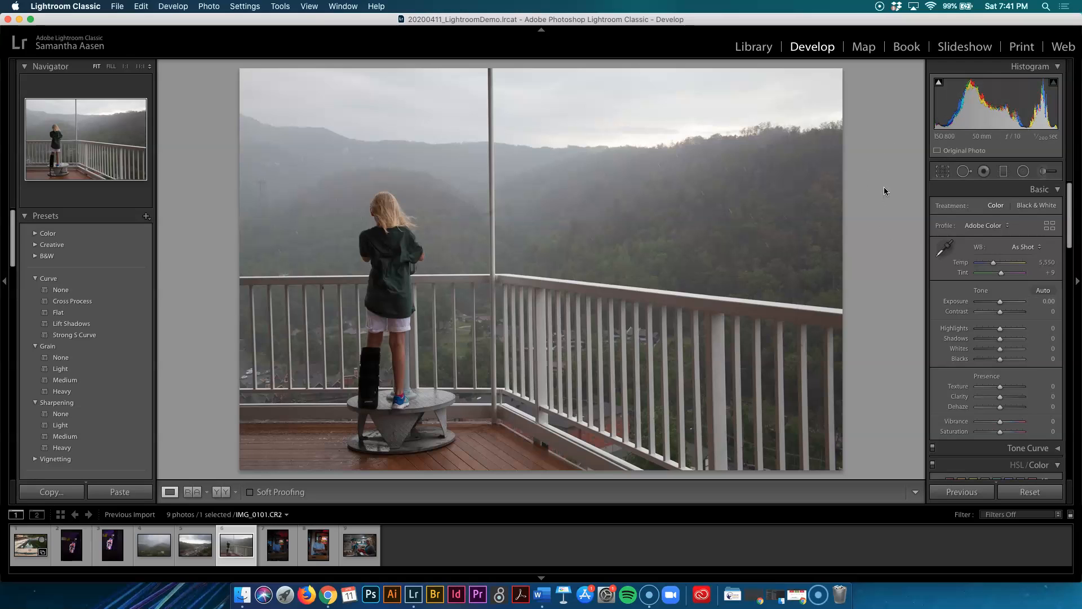
# Experiment with Black & White and Color treatments, adjusting the white balance temperature and tint.
pyautogui.click(1039, 207)
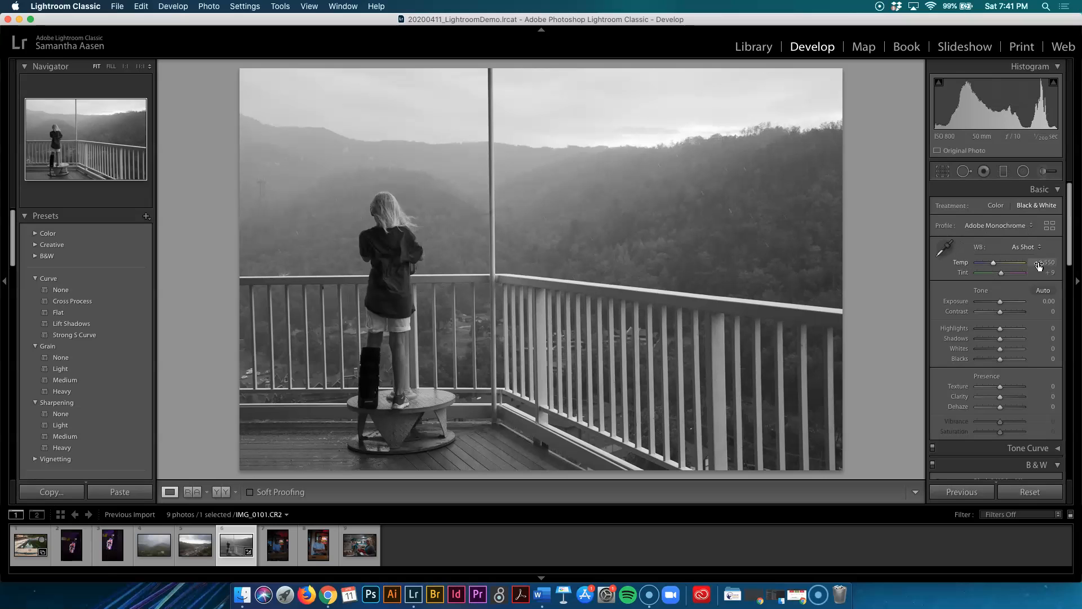
pyautogui.click(996, 205)
pyautogui.moveTo(999, 265)
pyautogui.mouseDown()
pyautogui.moveTo(1021, 274)
pyautogui.moveTo(972, 277)
pyautogui.moveTo(1001, 274)
pyautogui.mouseUp()
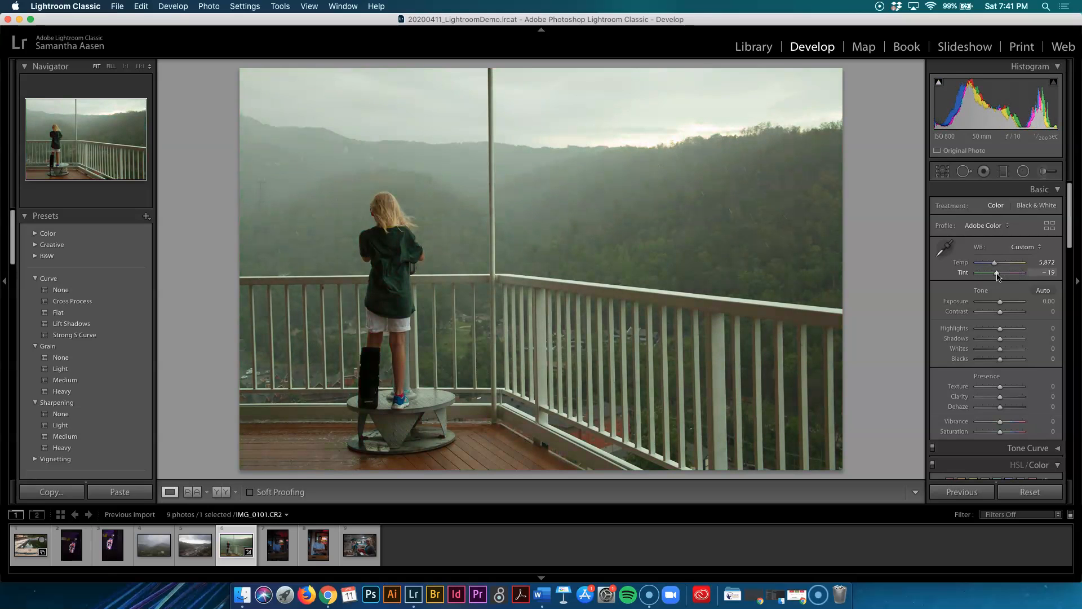
pyautogui.moveTo(999, 265); pyautogui.dragTo(1004, 277)
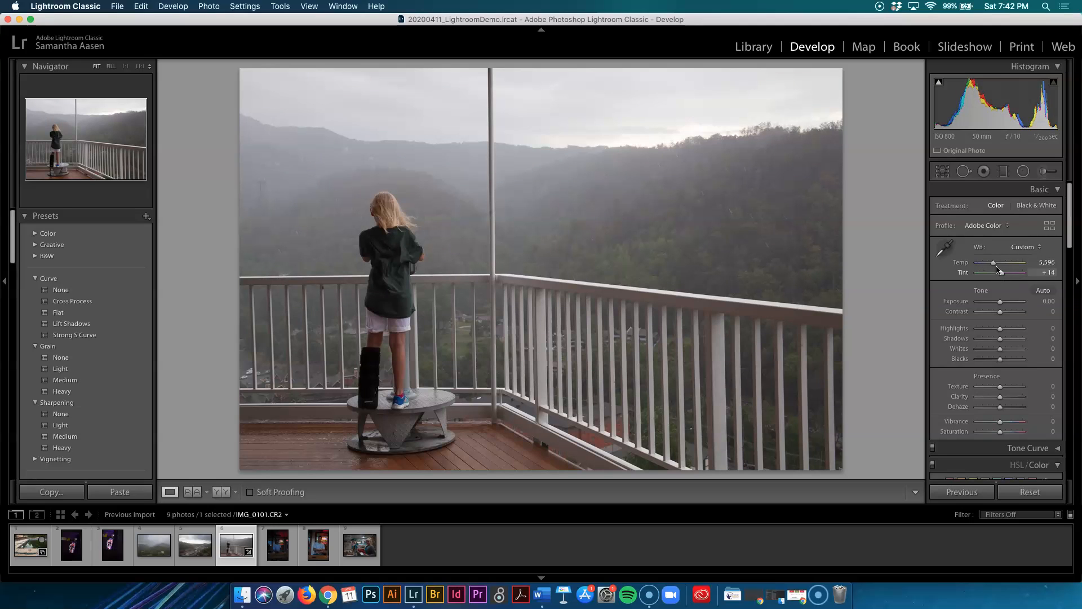
# Set the treatment to Black & White and return the white balance to As Shot.
pyautogui.click(1027, 210)
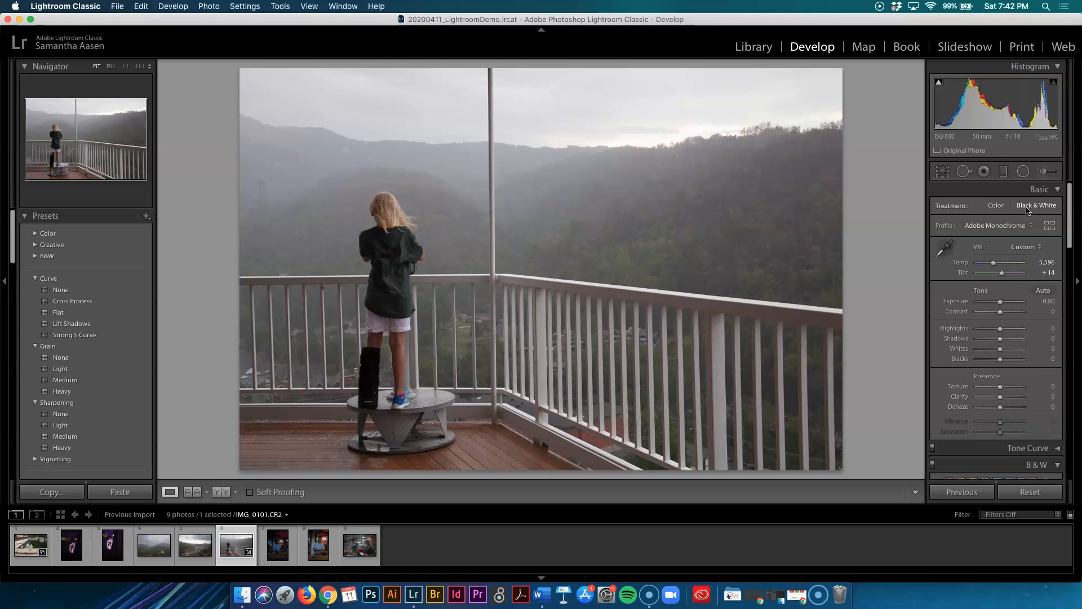
pyautogui.moveTo(998, 265)
pyautogui.mouseDown()
pyautogui.moveTo(1012, 265)
pyautogui.moveTo(978, 272)
pyautogui.moveTo(997, 270)
pyautogui.mouseUp()
pyautogui.click(1028, 252)
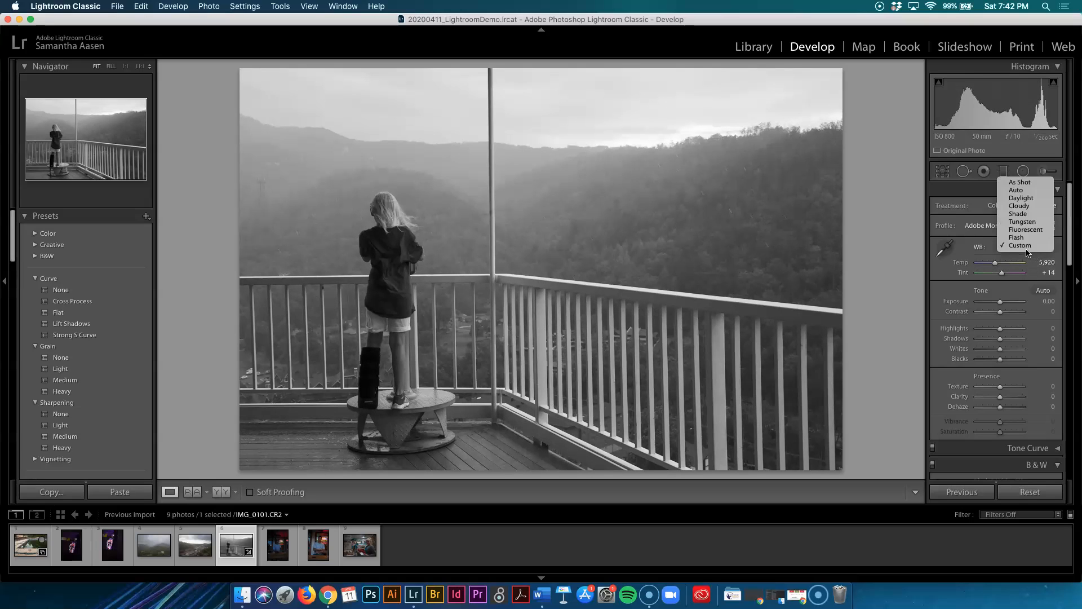
pyautogui.click(1021, 182)
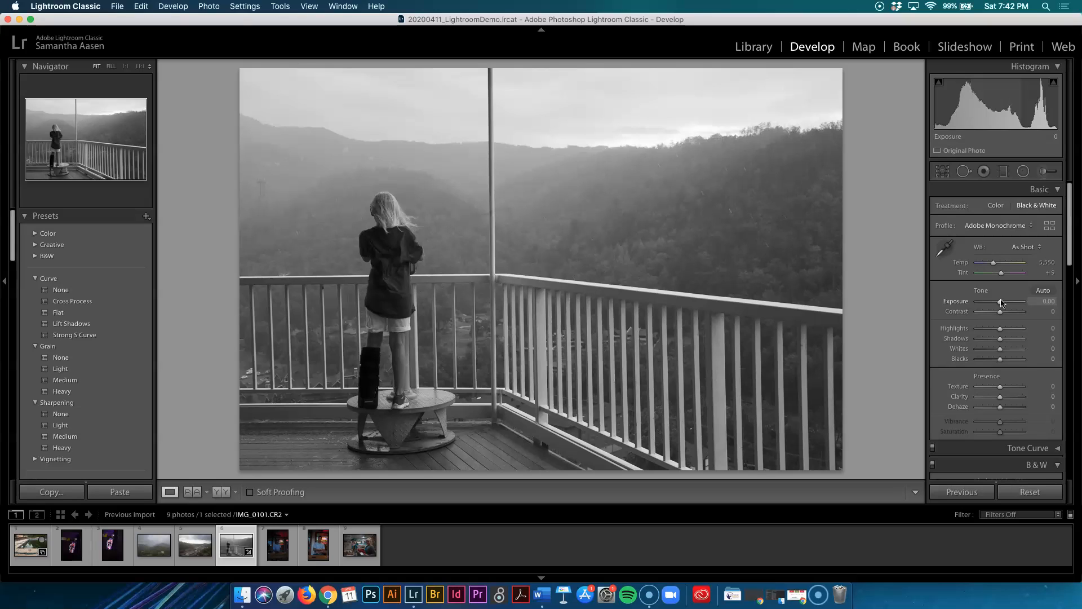
# Set the Exposure to +0.15.
pyautogui.moveTo(1002, 303); pyautogui.dragTo(1018, 305)
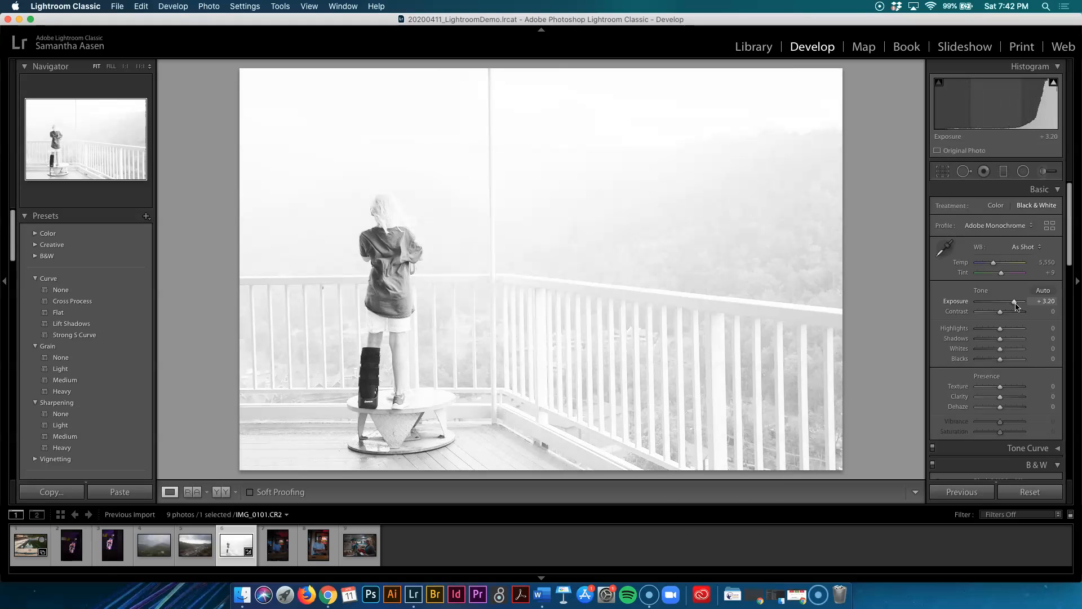
pyautogui.moveTo(1017, 306)
pyautogui.mouseDown()
pyautogui.moveTo(993, 315)
pyautogui.moveTo(1003, 310)
pyautogui.mouseUp()
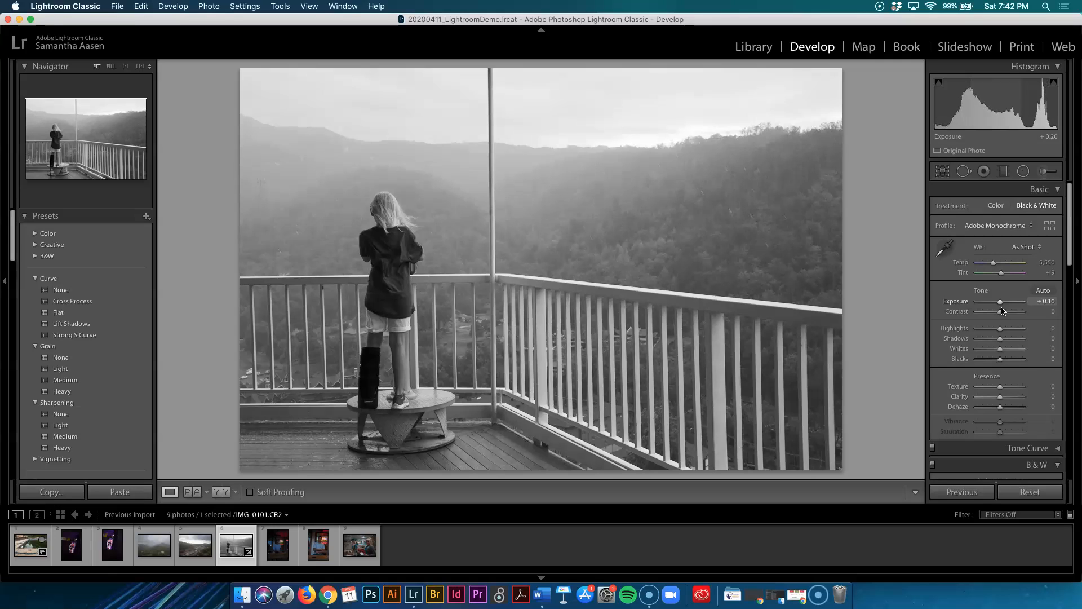
pyautogui.moveTo(1004, 310); pyautogui.dragTo(1003, 311)
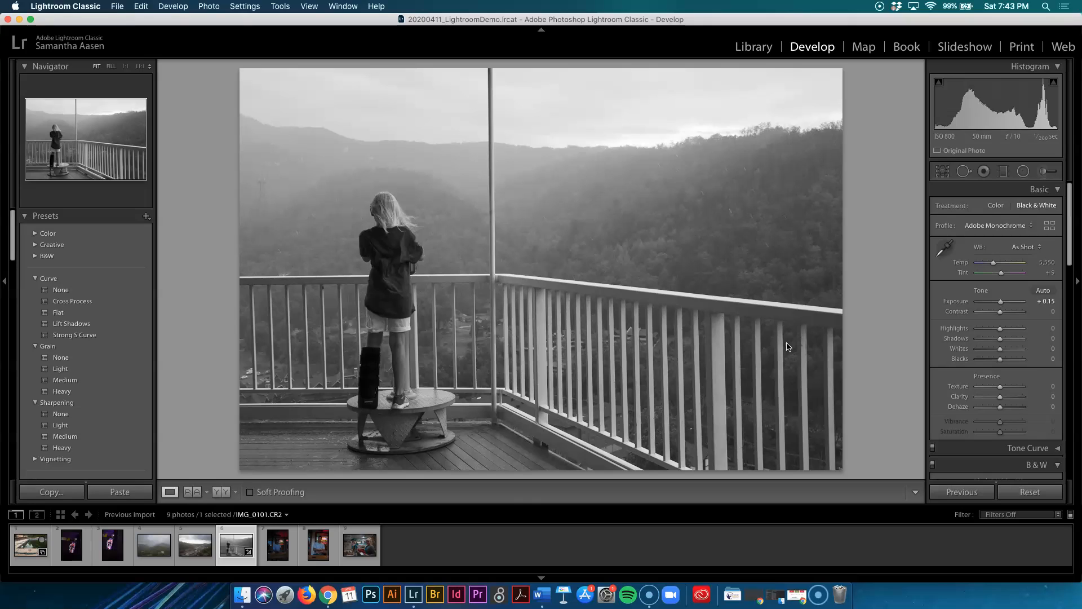
# Zoom into the girl's legs and leg brace to inspect detail, then return to the fitted view.
pyautogui.click(372, 391)
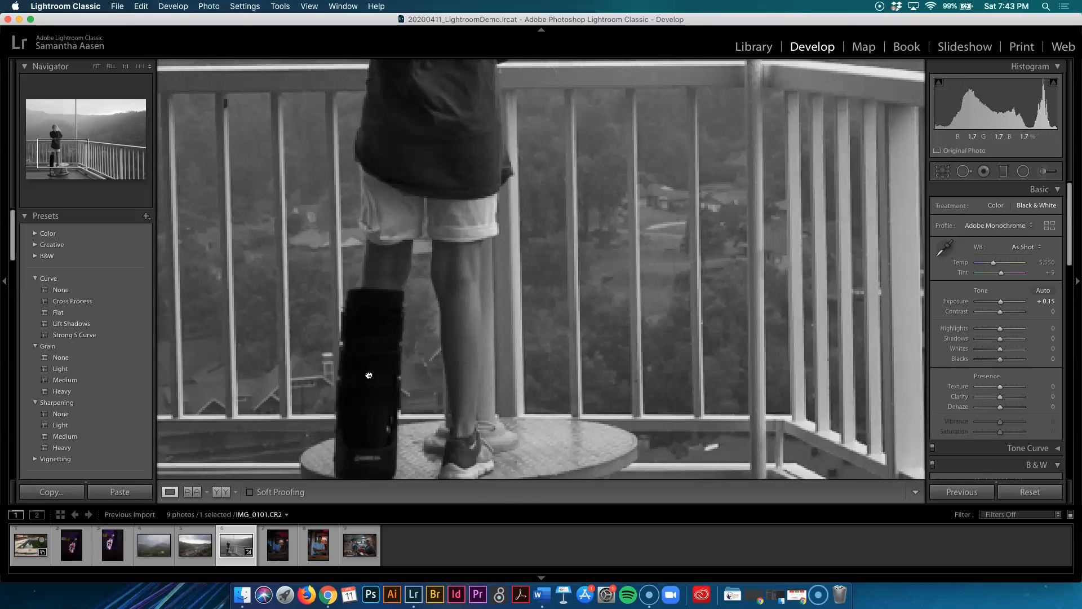
pyautogui.moveTo(371, 377); pyautogui.dragTo(367, 325)
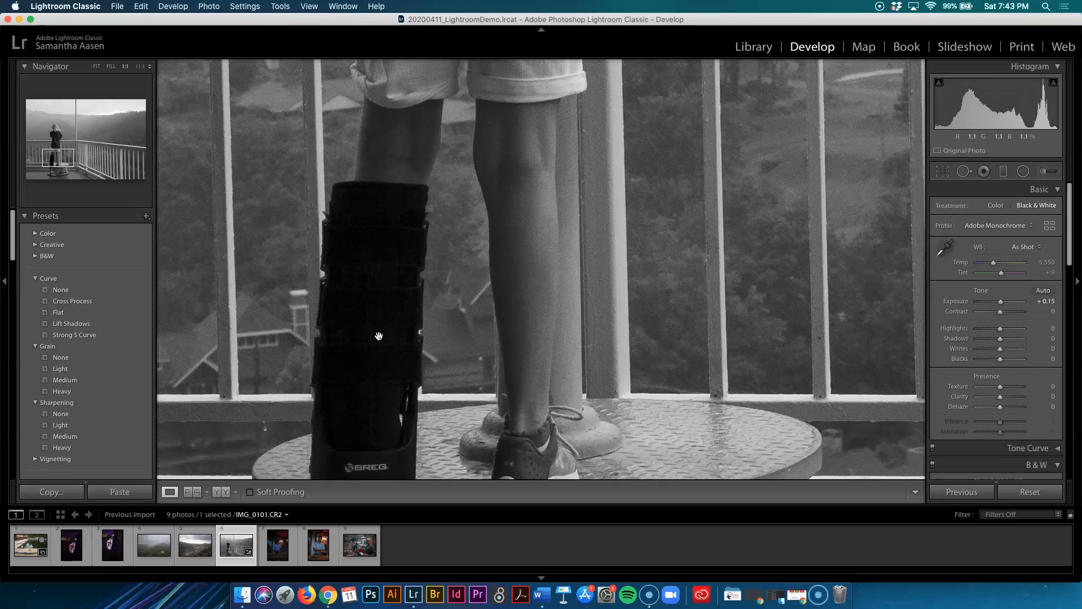
pyautogui.click(390, 244)
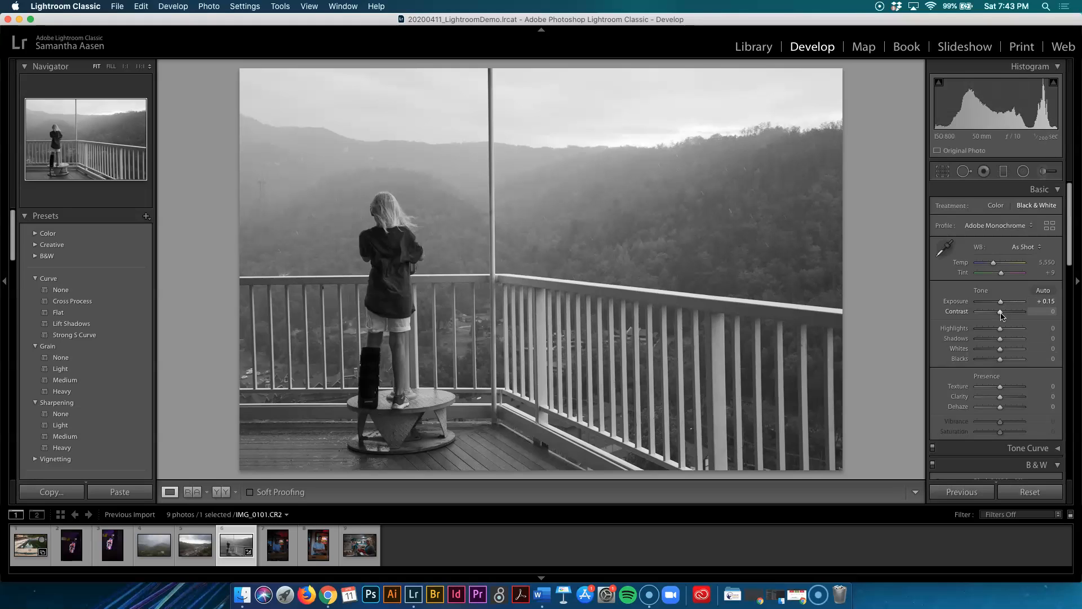
# Drag Contrast through its extremes, leaving it at +7.
pyautogui.moveTo(1002, 316); pyautogui.dragTo(964, 322)
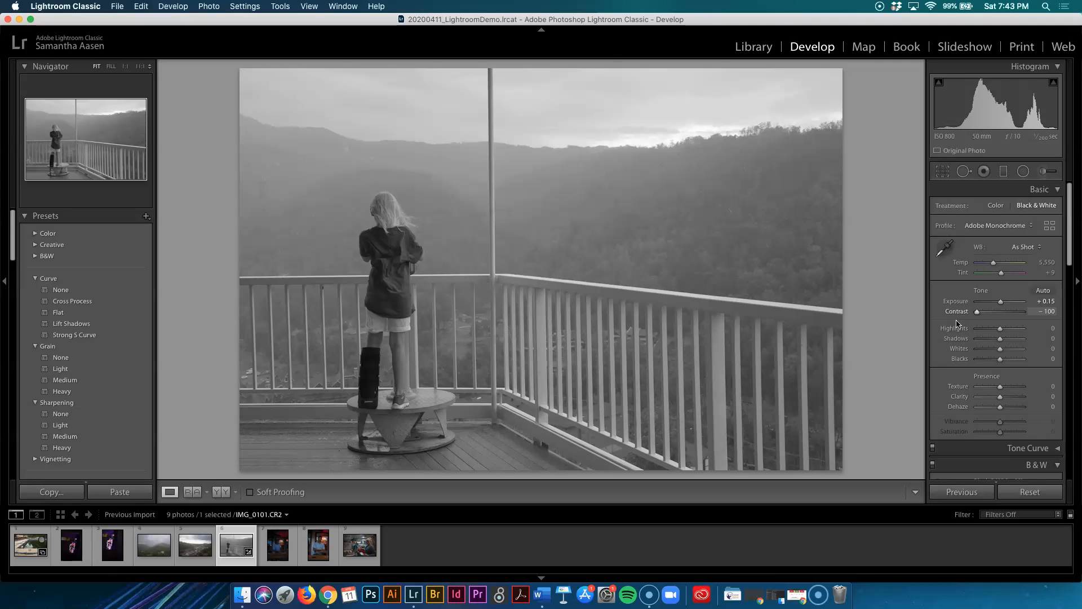
pyautogui.moveTo(999, 325); pyautogui.dragTo(1064, 327)
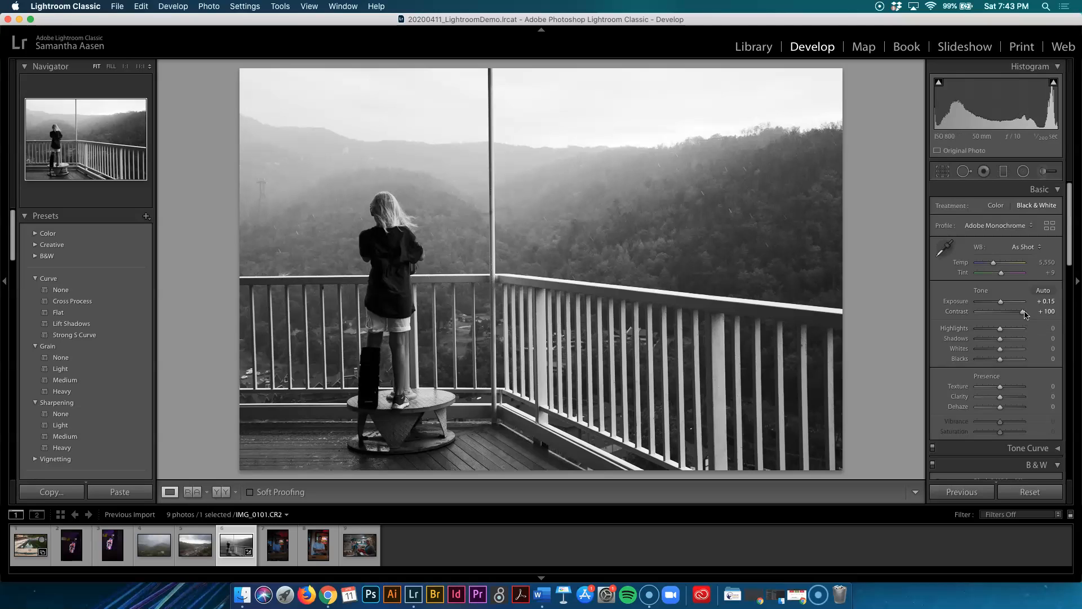
pyautogui.moveTo(1022, 317); pyautogui.dragTo(1002, 318)
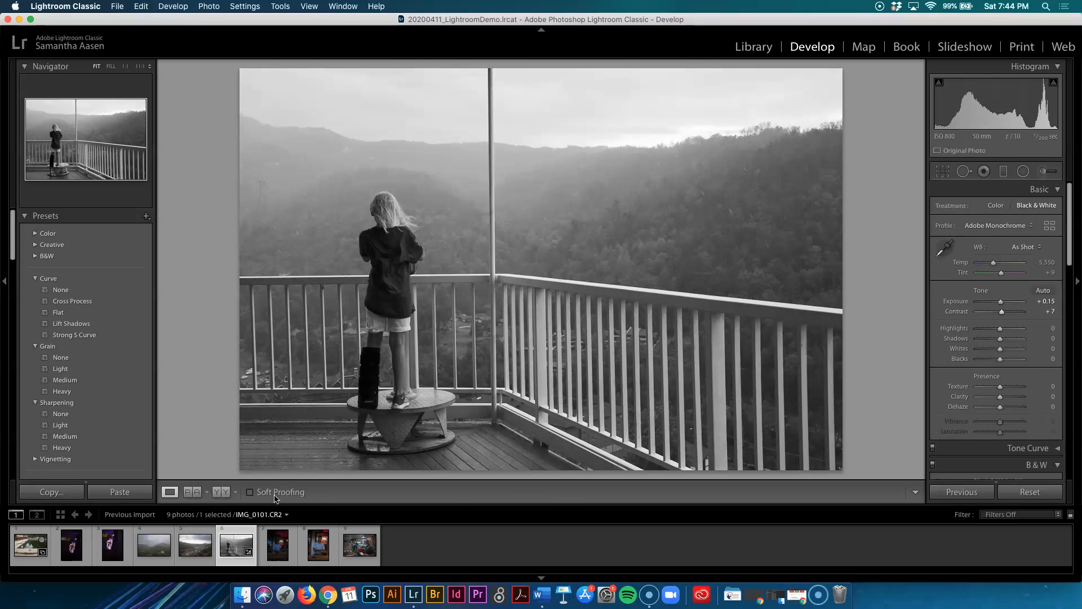
# Compare the Before & After views side by side, then set Contrast to +49.
pyautogui.click(221, 492)
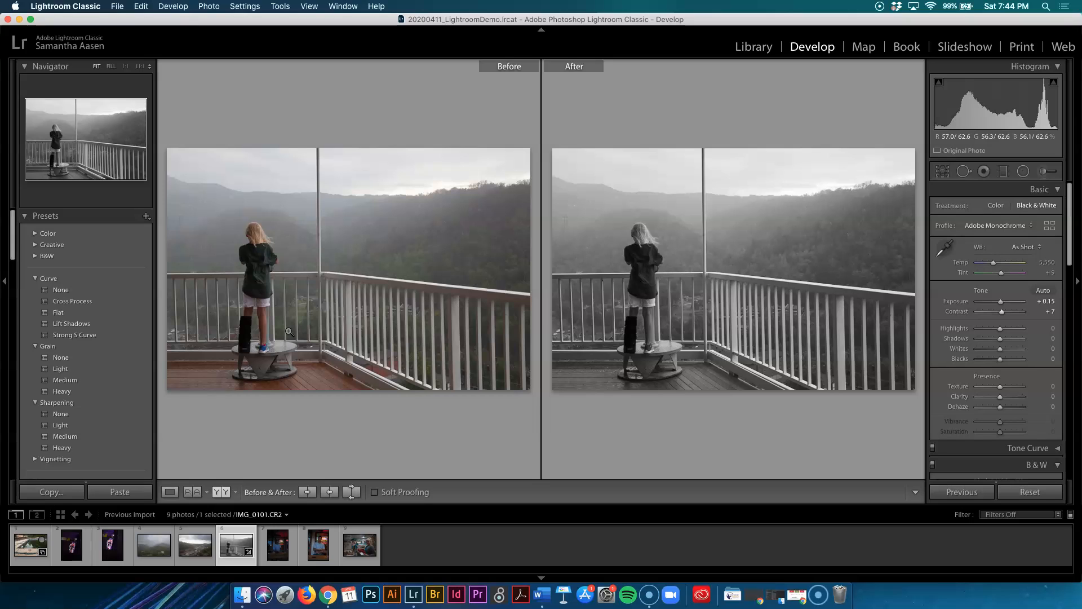
pyautogui.click(170, 491)
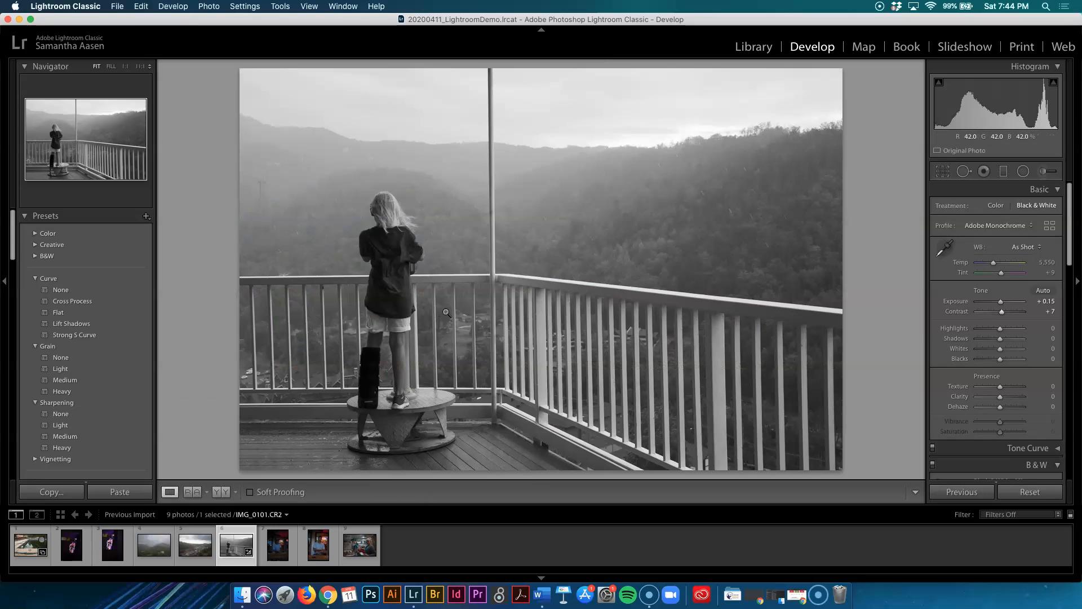
pyautogui.moveTo(1005, 318); pyautogui.dragTo(1052, 314)
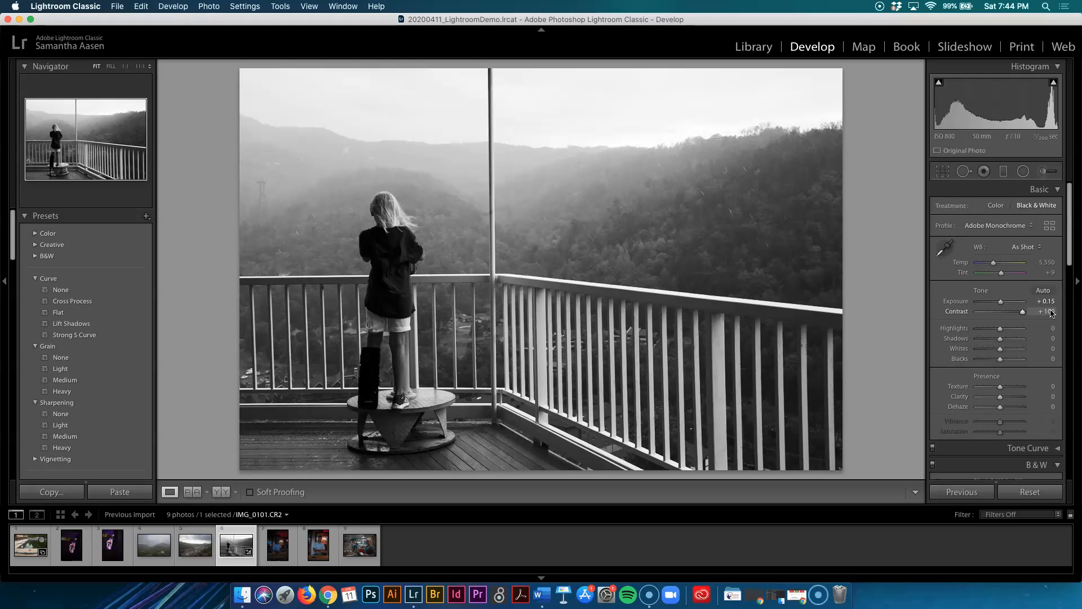
pyautogui.moveTo(1035, 319); pyautogui.dragTo(1014, 318)
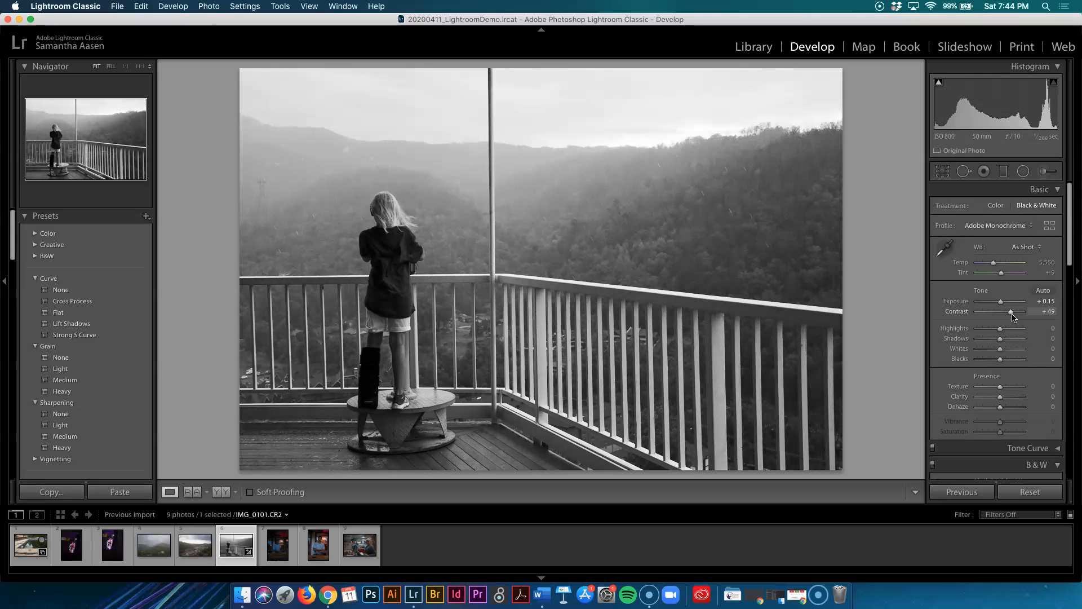
# Set Highlights to +70, Shadows to -52, Whites to +30 and Blacks to +41.
pyautogui.scroll(-2, 1014, 317)
pyautogui.scroll(-1, 1013, 318)
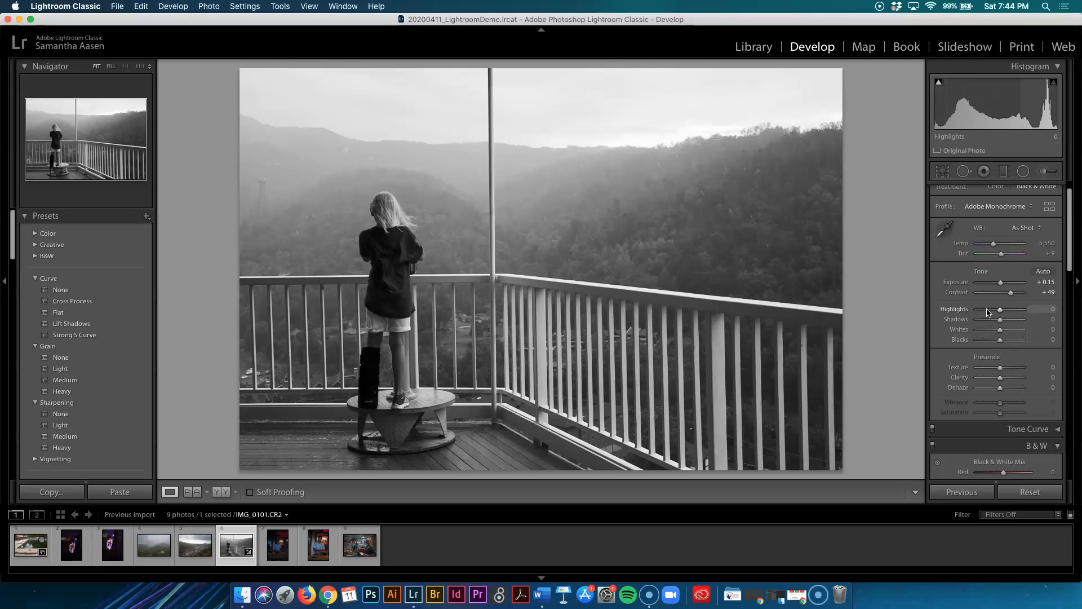
pyautogui.moveTo(1003, 313); pyautogui.dragTo(1052, 320)
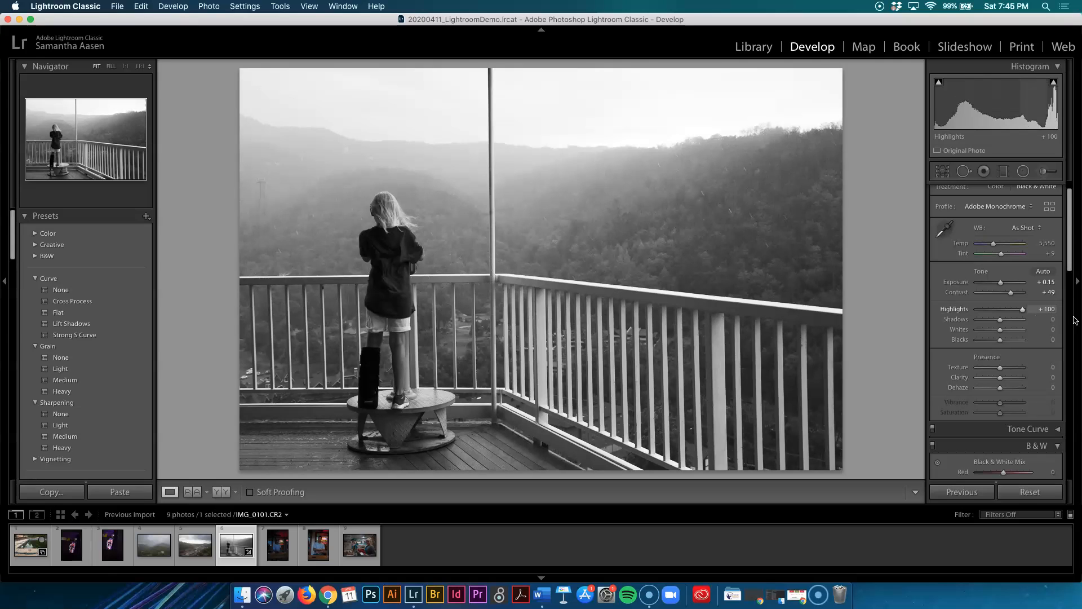
pyautogui.moveTo(1075, 318); pyautogui.dragTo(982, 335)
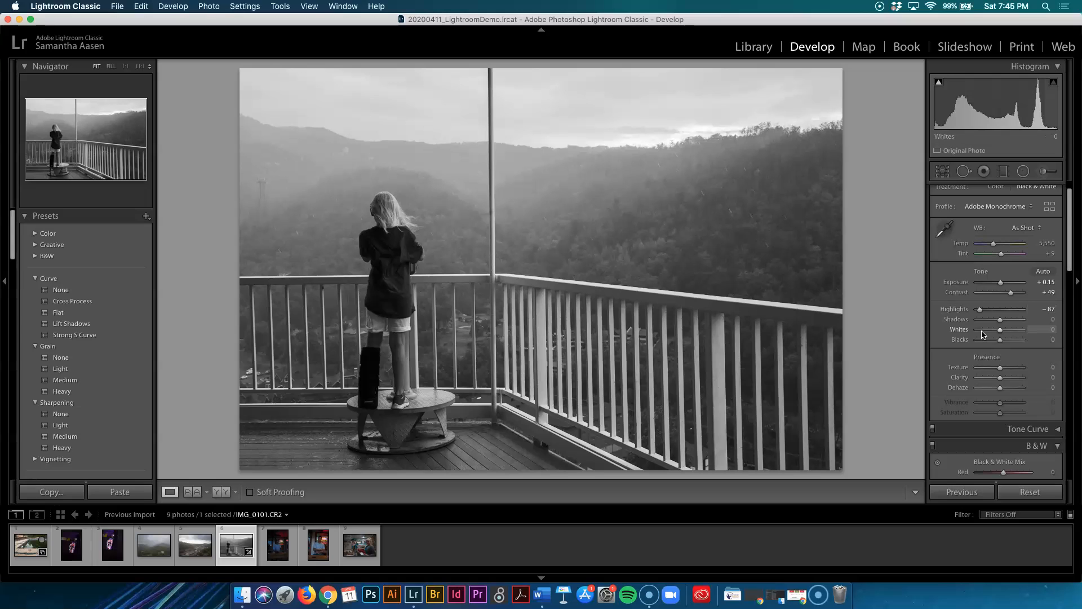
pyautogui.moveTo(1001, 322)
pyautogui.mouseDown()
pyautogui.moveTo(982, 324)
pyautogui.moveTo(995, 323)
pyautogui.moveTo(995, 310)
pyautogui.moveTo(1018, 312)
pyautogui.mouseUp()
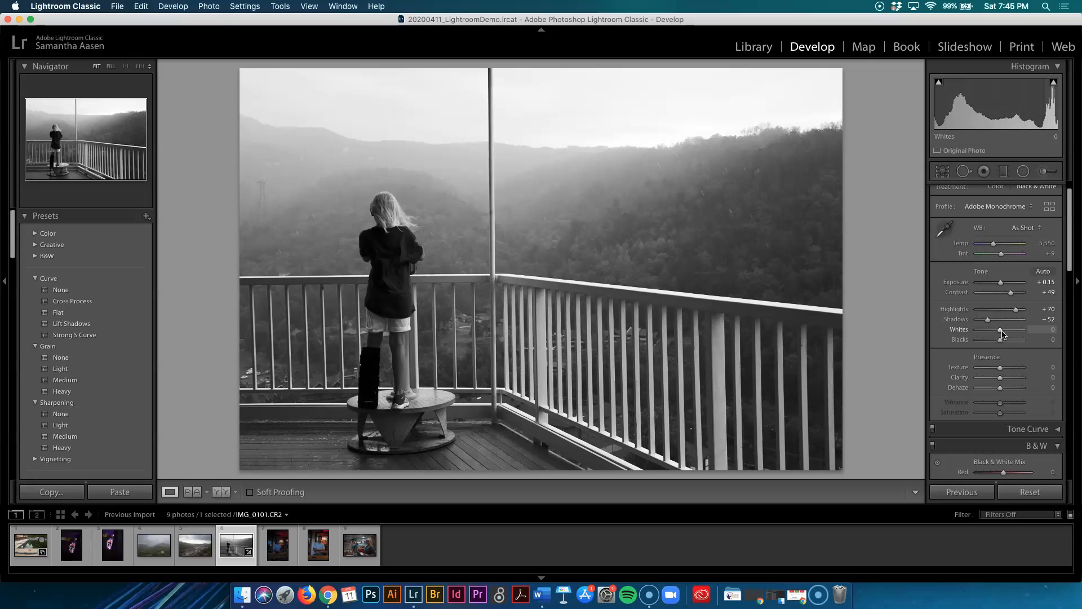
pyautogui.moveTo(1003, 332); pyautogui.dragTo(1050, 339)
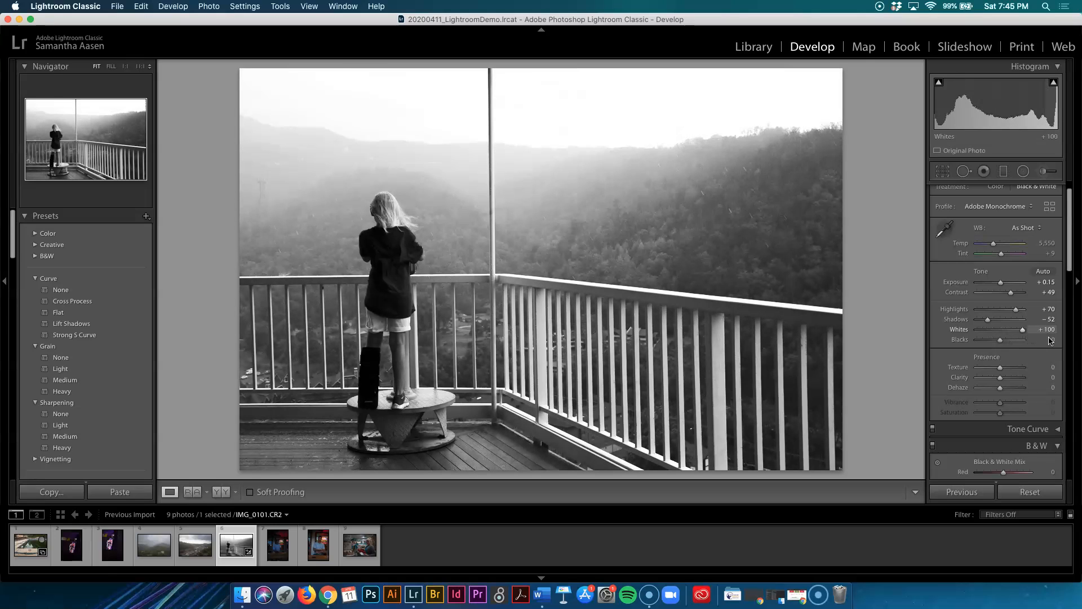
pyautogui.moveTo(1024, 346)
pyautogui.mouseDown()
pyautogui.moveTo(999, 342)
pyautogui.moveTo(1011, 344)
pyautogui.moveTo(985, 354)
pyautogui.moveTo(1012, 351)
pyautogui.mouseUp()
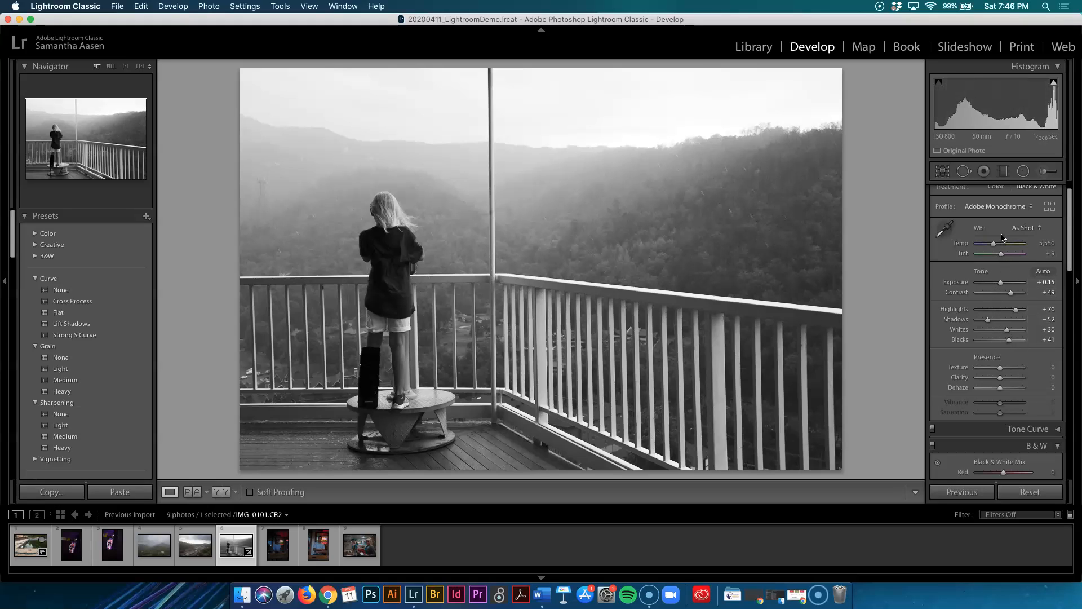
# Set Texture to 0 and Clarity to +19 in the balcony photo's Presence settings.
pyautogui.scroll(1, 1002, 237)
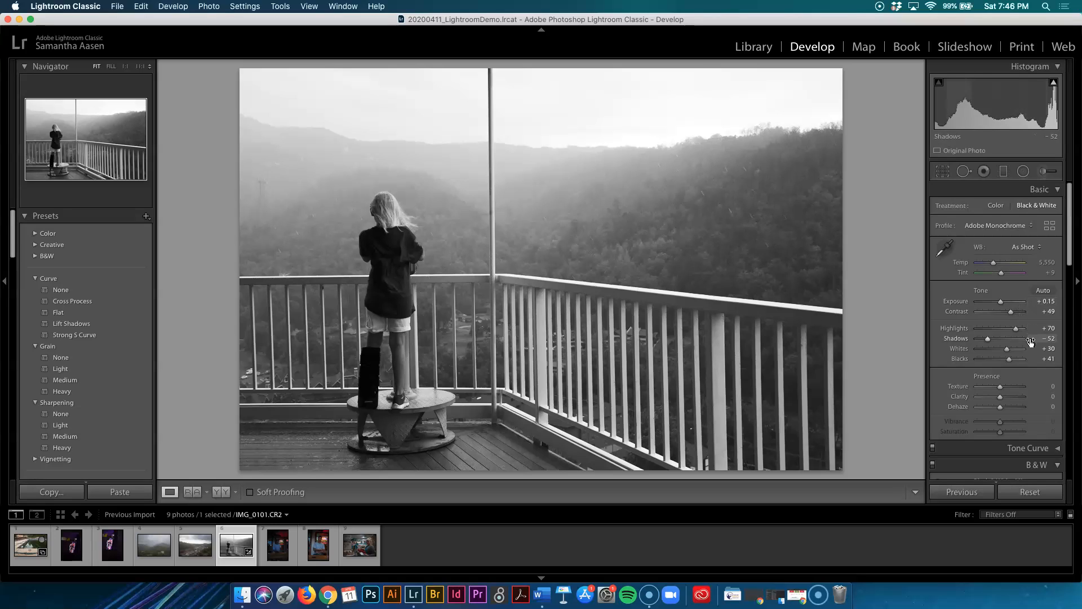
pyautogui.scroll(-2, 1033, 359)
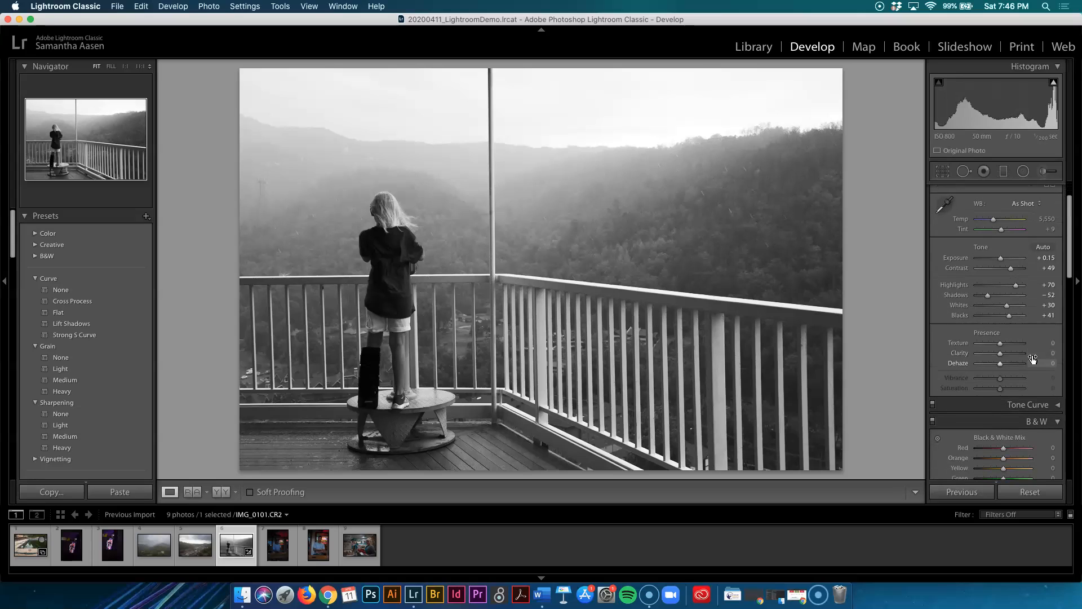
pyautogui.moveTo(1003, 347); pyautogui.dragTo(1001, 347)
pyautogui.click(1049, 343)
pyautogui.write('0')
pyautogui.press('Return')
pyautogui.moveTo(1000, 354); pyautogui.dragTo(1005, 354)
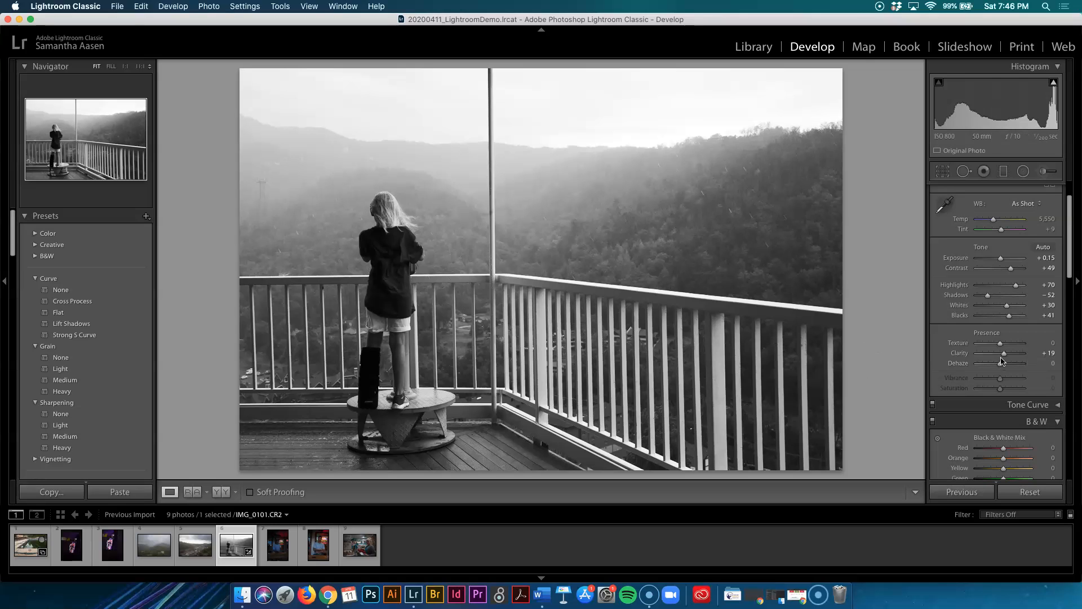
# Drag Dehaze through its extremes, leaving it at +20.
pyautogui.moveTo(1000, 364); pyautogui.dragTo(972, 366)
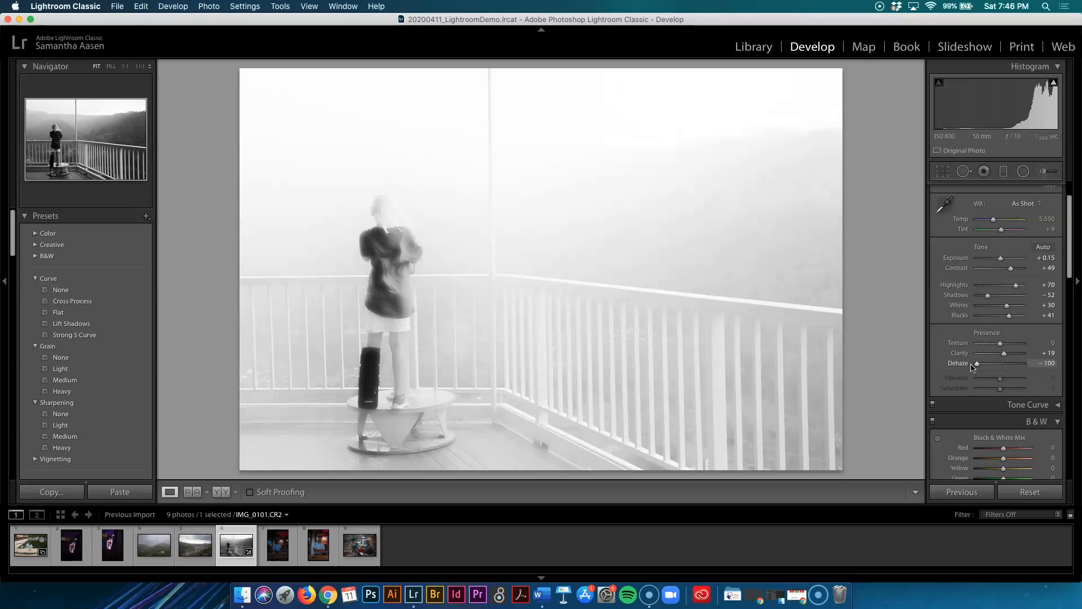
pyautogui.moveTo(975, 366); pyautogui.dragTo(1066, 365)
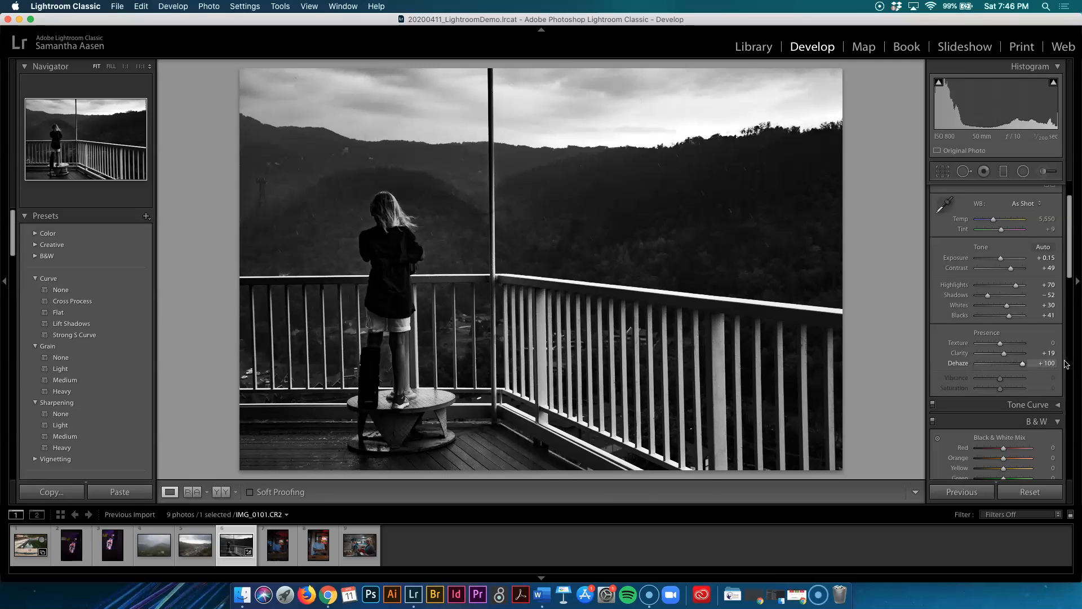
pyautogui.moveTo(1066, 364); pyautogui.dragTo(1007, 369)
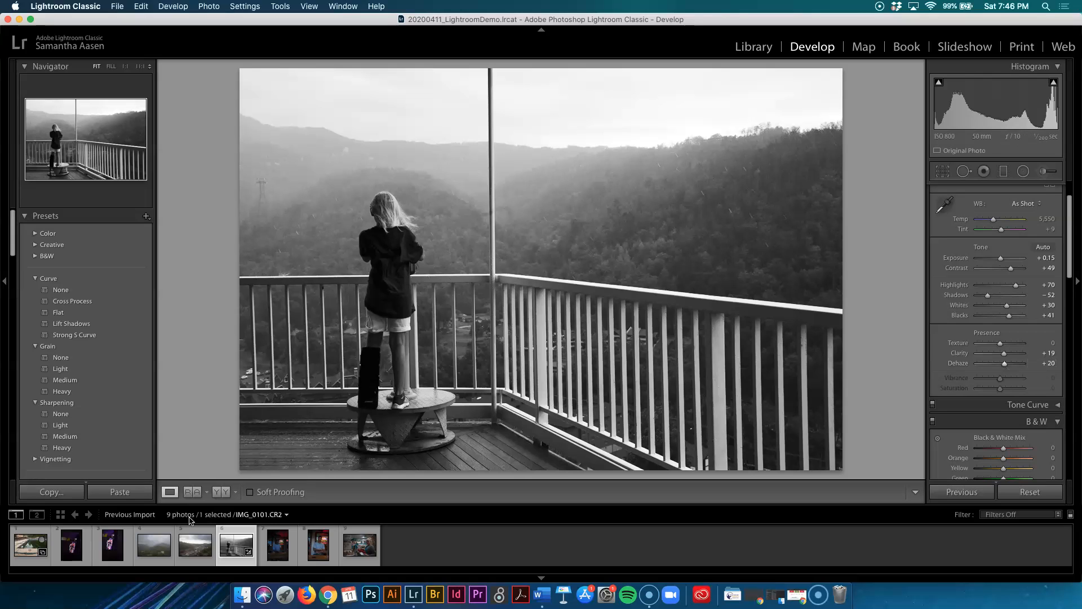
# Compare the Before & After views side by side, then return to the single loupe view.
pyautogui.click(220, 492)
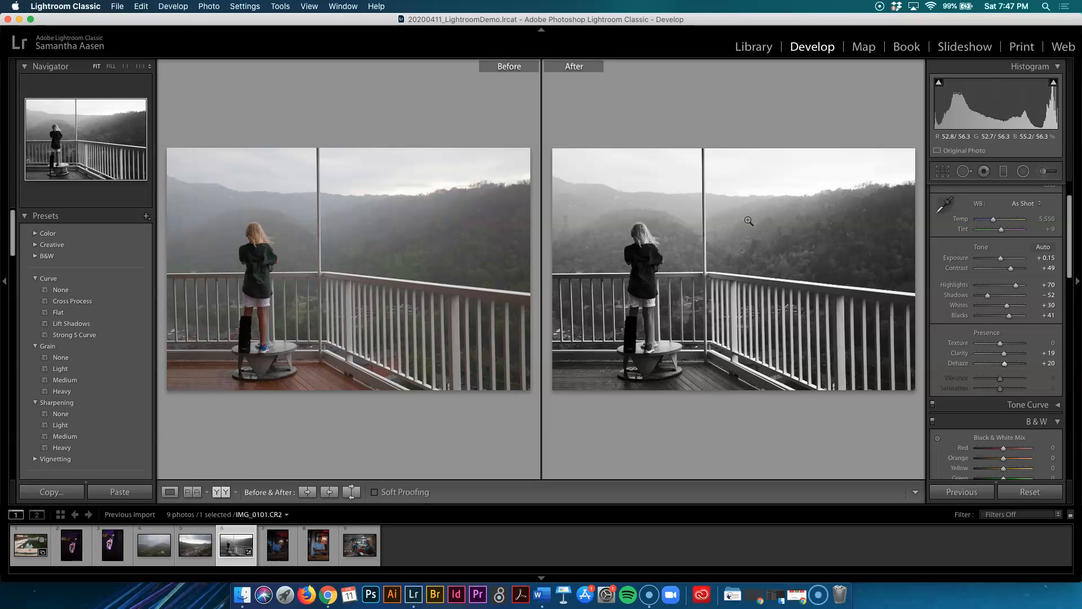
pyautogui.click(169, 492)
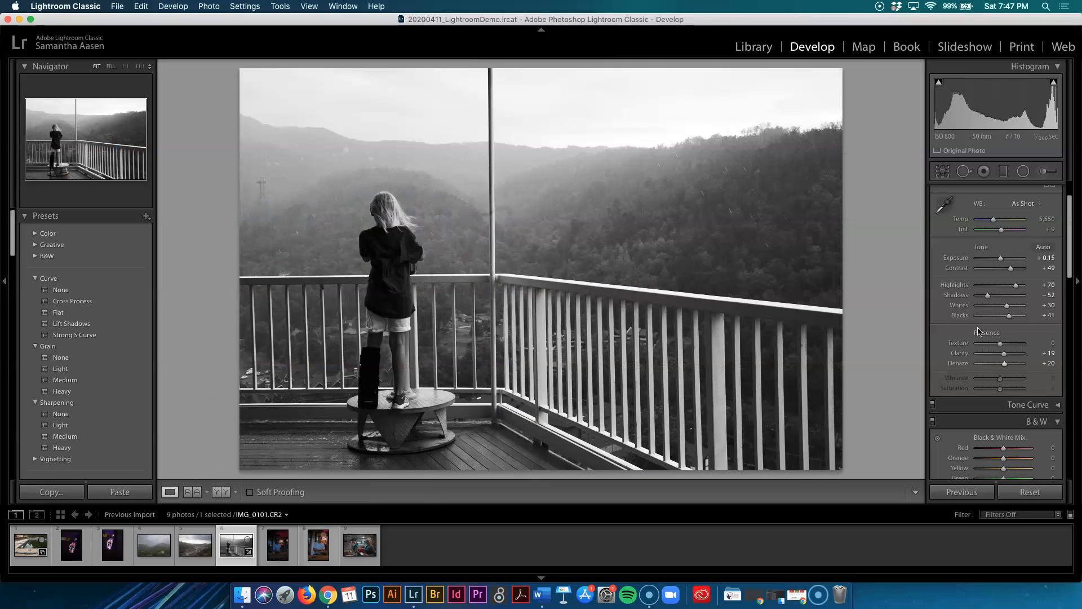
pyautogui.scroll(-5, 979, 331)
pyautogui.scroll(-10, 979, 331)
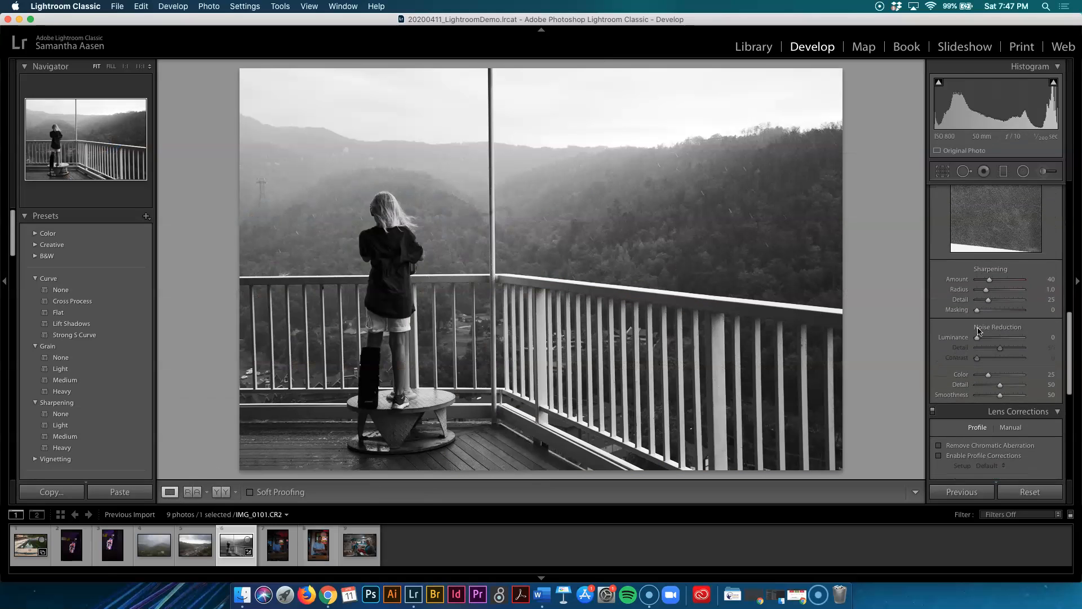
pyautogui.scroll(15, 979, 331)
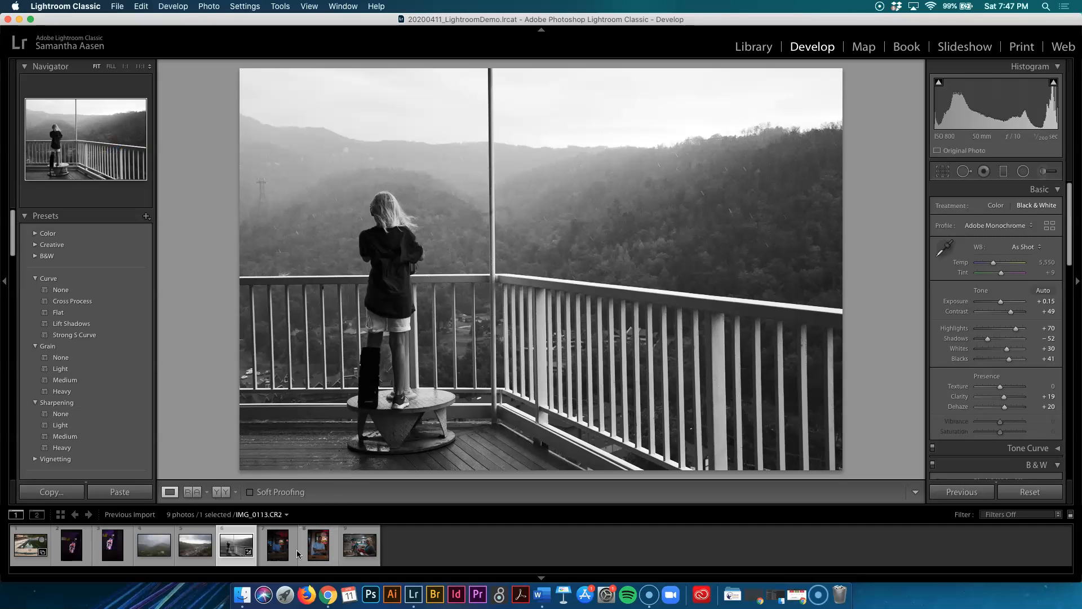
# Open the bar portrait and straighten it to an angle of -0.81 with Crop & Straighten.
pyautogui.click(202, 553)
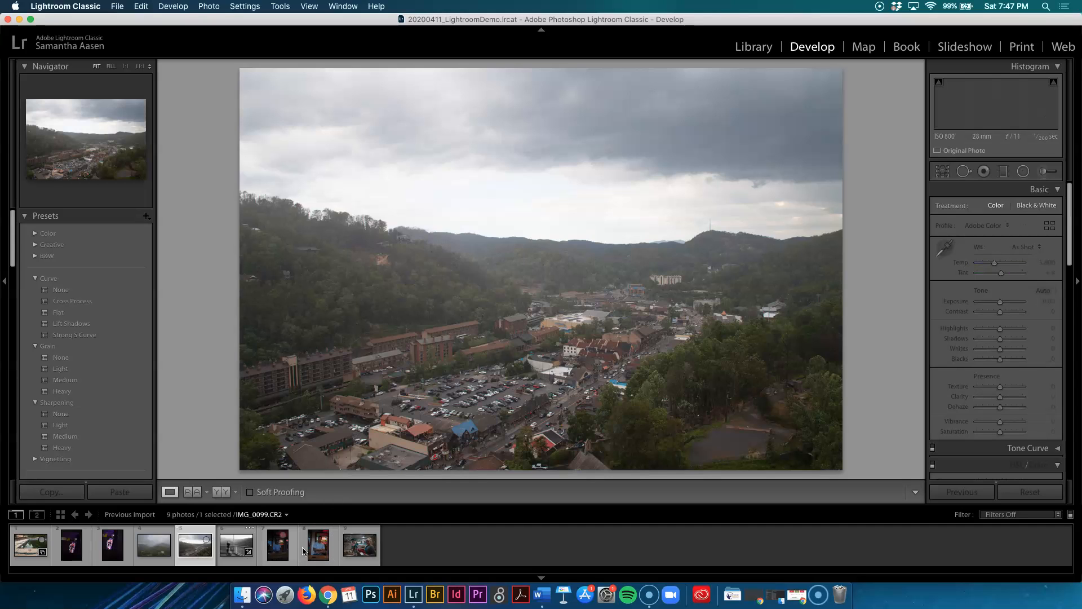
pyautogui.click(316, 550)
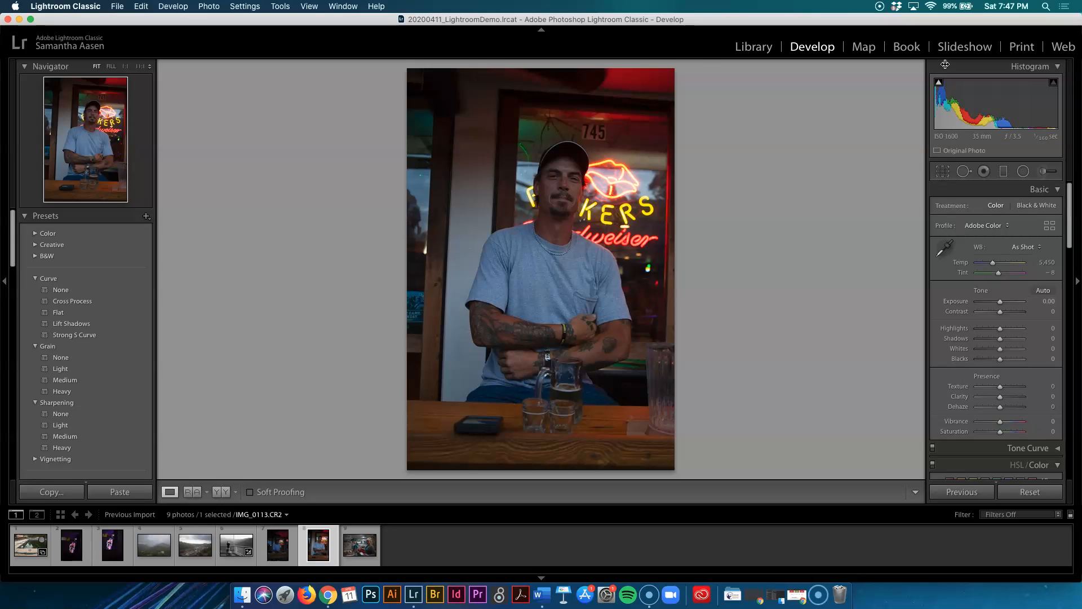
pyautogui.click(943, 172)
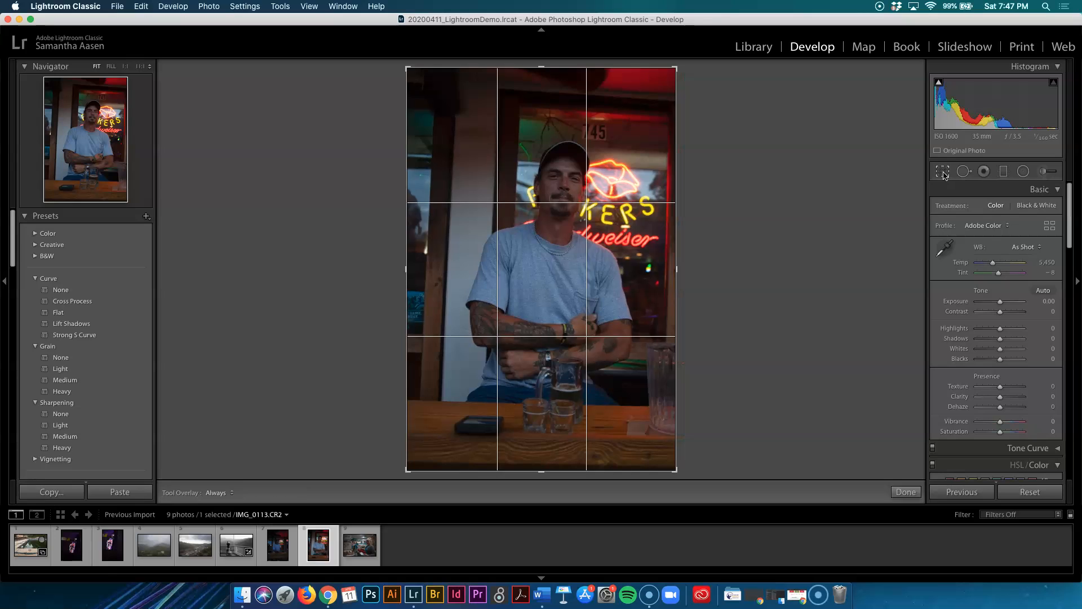
pyautogui.moveTo(710, 233)
pyautogui.mouseDown()
pyautogui.moveTo(701, 303)
pyautogui.moveTo(710, 169)
pyautogui.moveTo(721, 229)
pyautogui.mouseUp()
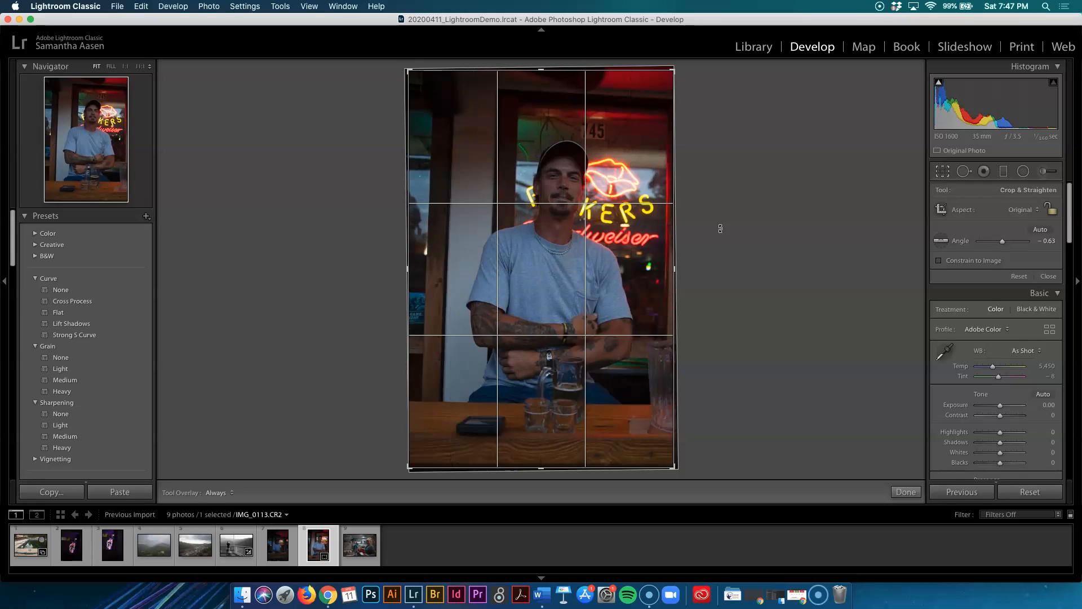
pyautogui.moveTo(720, 229); pyautogui.dragTo(721, 227)
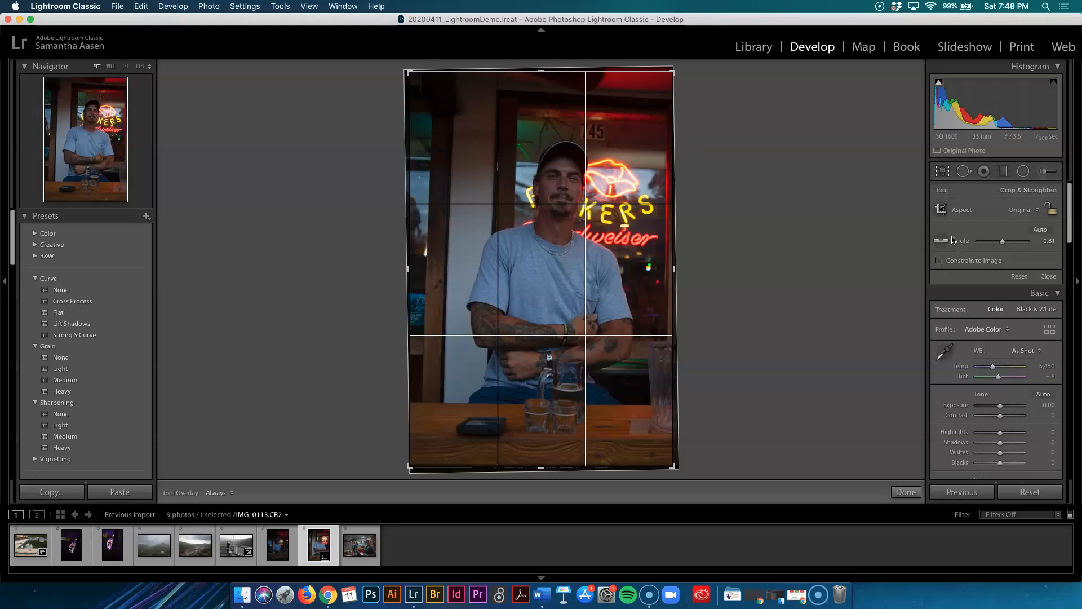
pyautogui.click(907, 493)
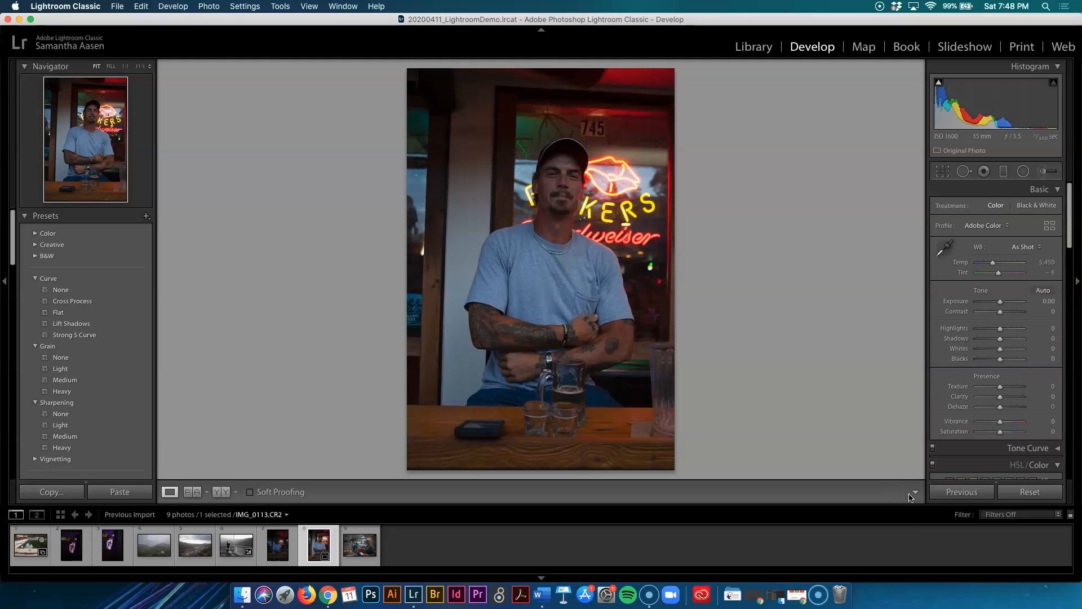
pyautogui.click(220, 493)
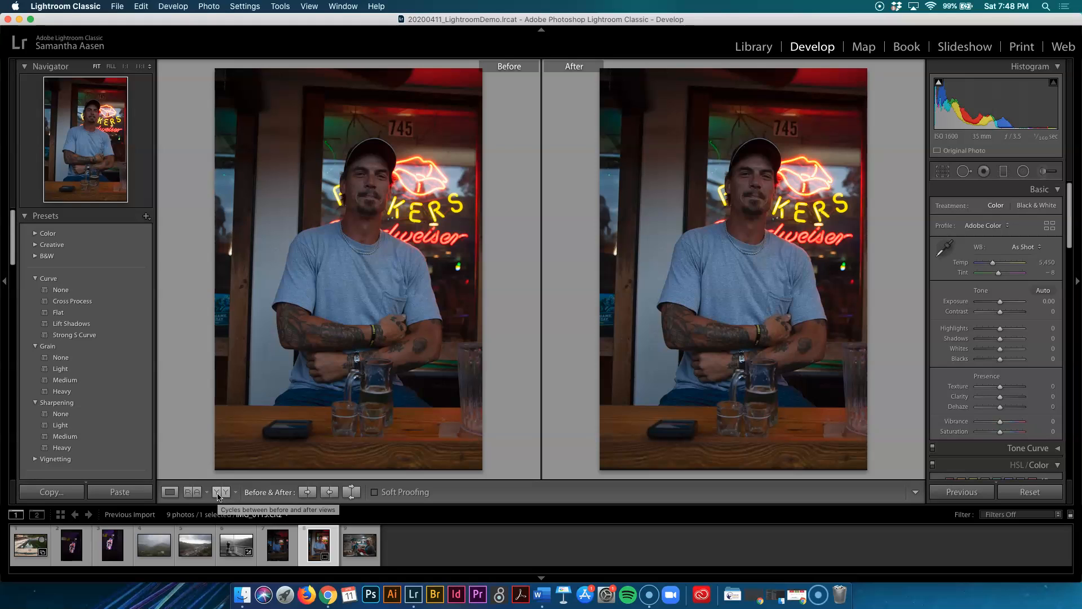
pyautogui.click(170, 492)
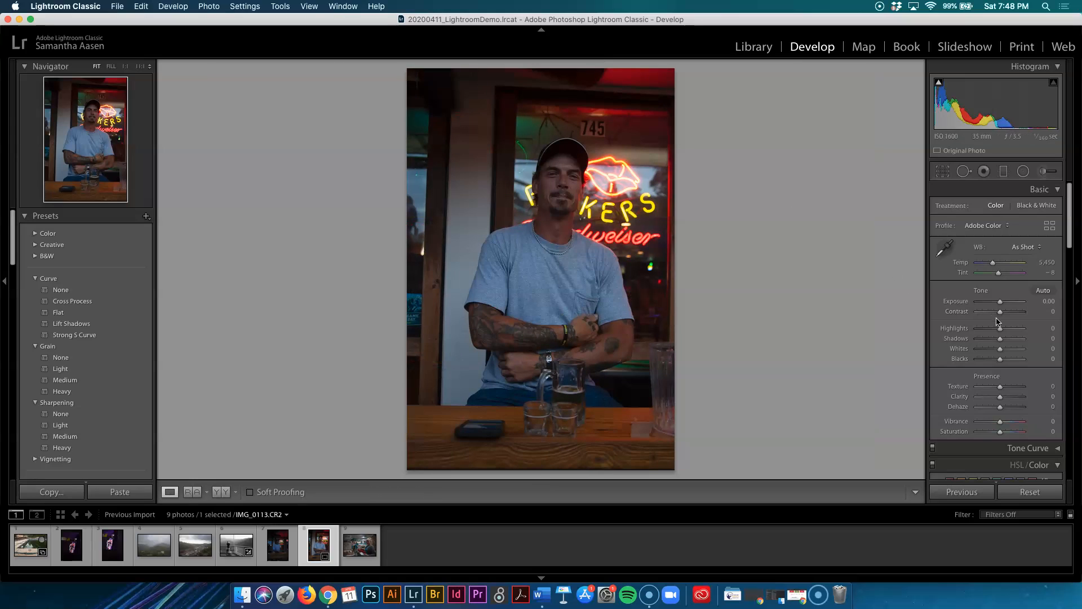
# Convert the portrait to Black & White and set Exposure to +0.30, Contrast to -40 and Highlights to +67.
pyautogui.click(1033, 207)
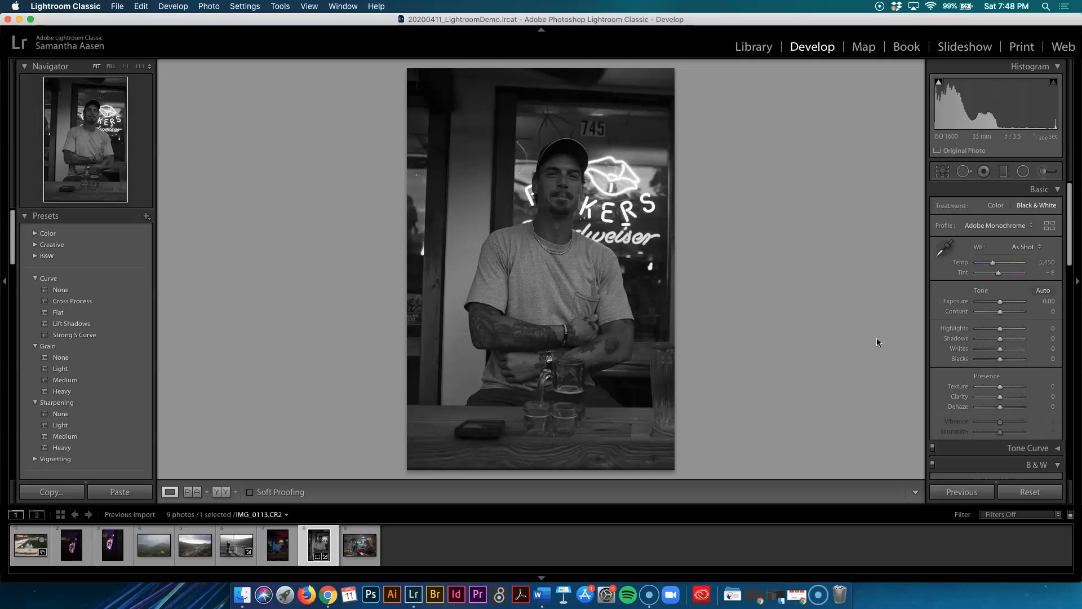
pyautogui.moveTo(1002, 305); pyautogui.dragTo(993, 319)
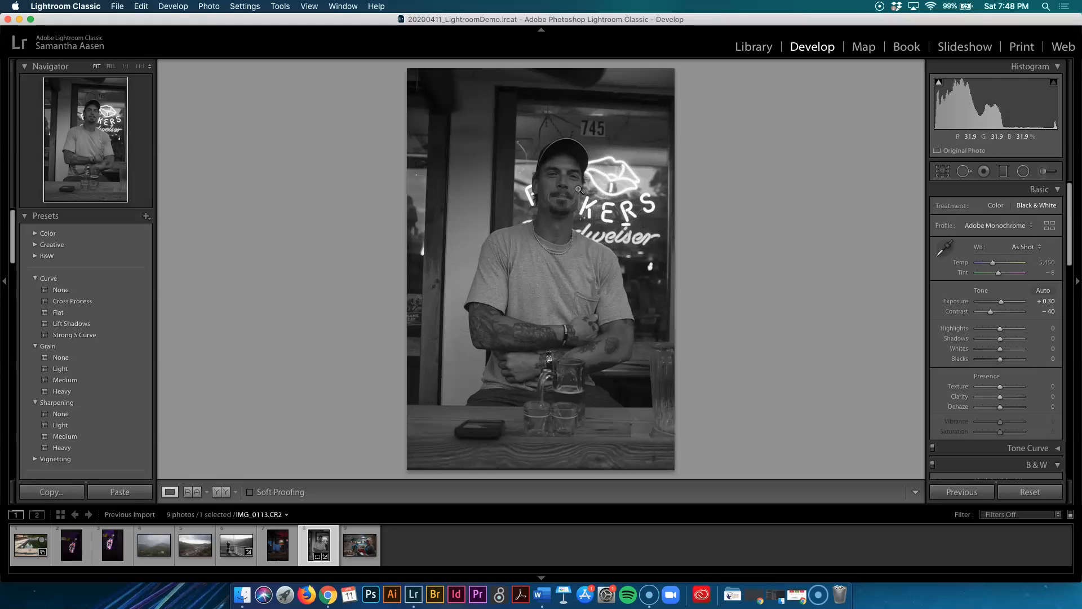
pyautogui.moveTo(1001, 332)
pyautogui.mouseDown()
pyautogui.moveTo(971, 340)
pyautogui.moveTo(1018, 337)
pyautogui.mouseUp()
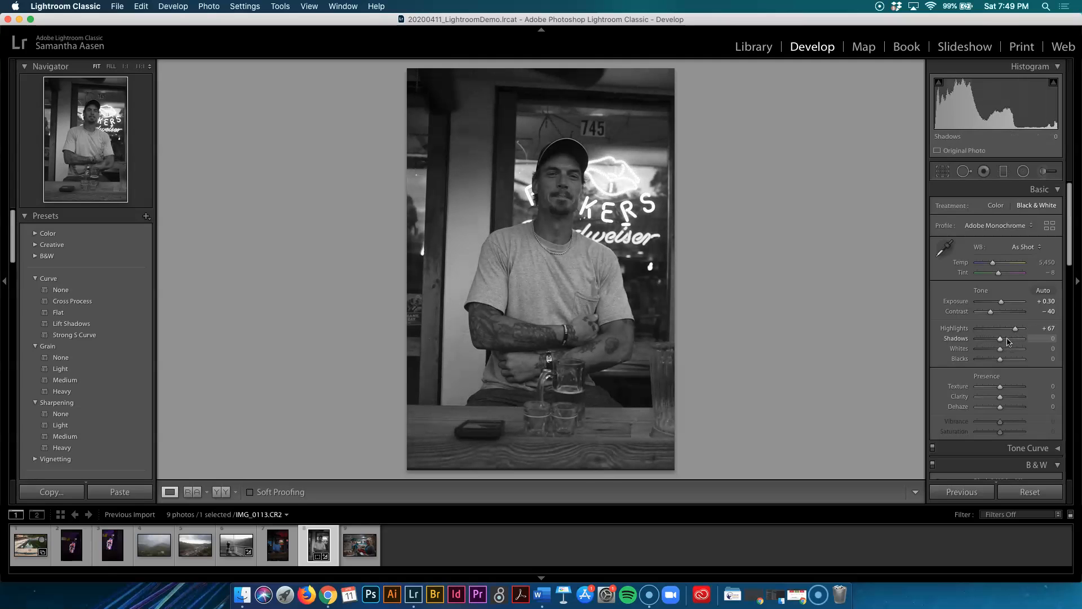
# Paint an adjustment brush mask over the man's face and arms.
pyautogui.click(1046, 173)
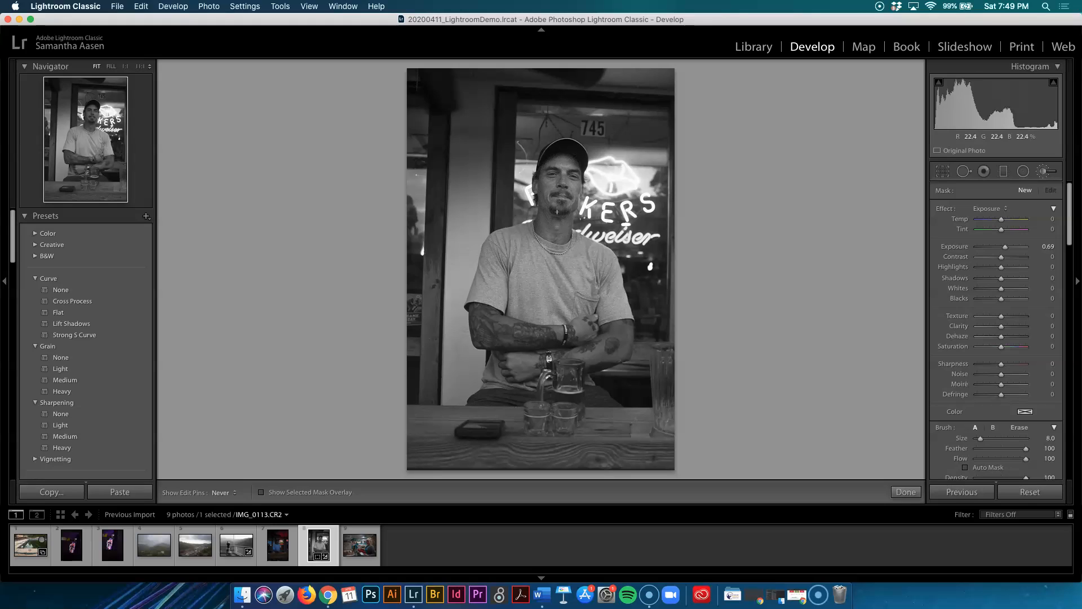
pyautogui.click(557, 228)
pyautogui.moveTo(485, 320)
pyautogui.mouseDown()
pyautogui.moveTo(565, 327)
pyautogui.moveTo(605, 346)
pyautogui.moveTo(621, 333)
pyautogui.moveTo(533, 367)
pyautogui.moveTo(499, 347)
pyautogui.mouseUp()
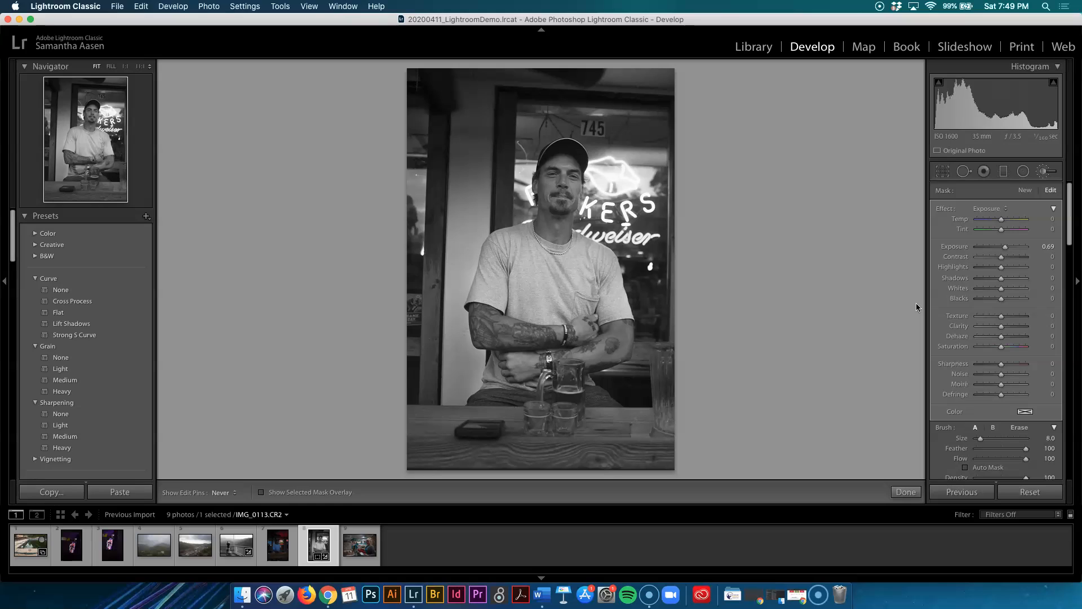
# Set the brush mask to Exposure 0.84, Contrast 28, Shadows -77, Whites 17 and Blacks -15, then finish.
pyautogui.moveTo(1007, 250)
pyautogui.mouseDown()
pyautogui.moveTo(1021, 251)
pyautogui.moveTo(1010, 254)
pyautogui.moveTo(1017, 272)
pyautogui.moveTo(992, 275)
pyautogui.mouseUp()
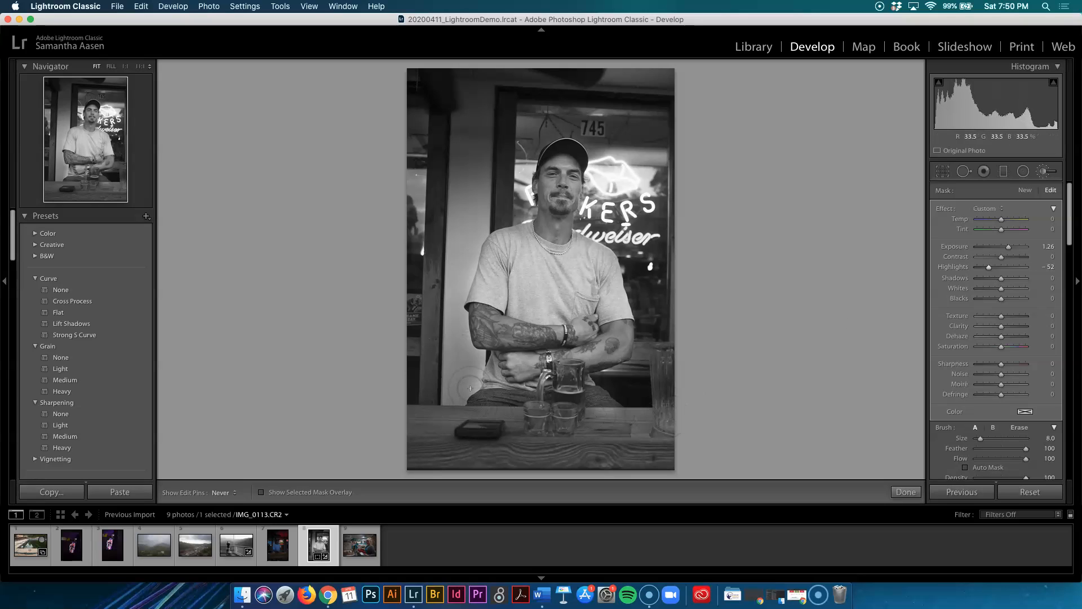
pyautogui.moveTo(1010, 250); pyautogui.dragTo(1009, 251)
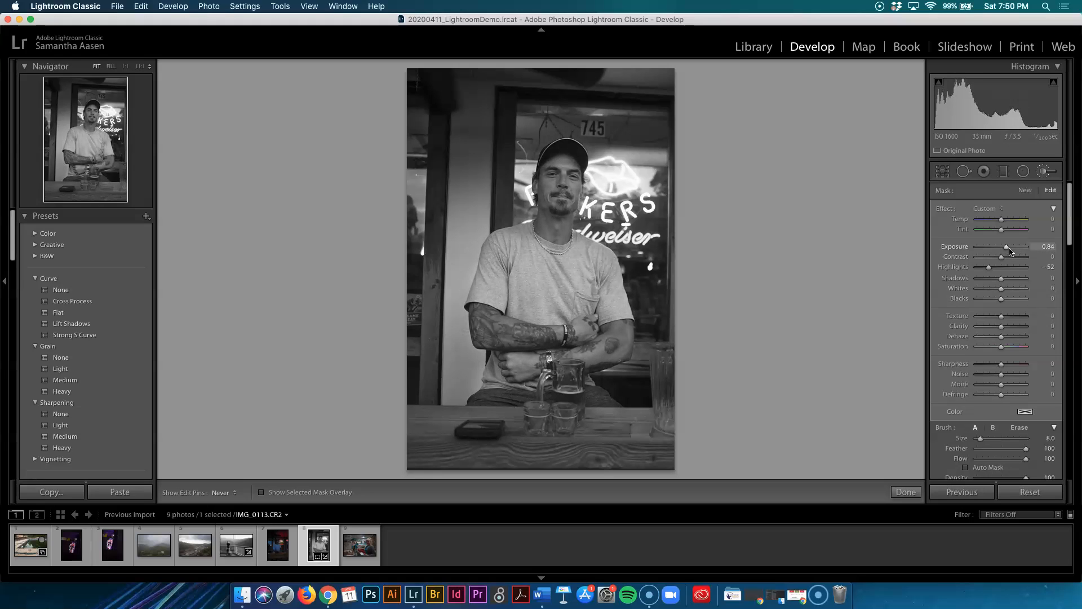
pyautogui.moveTo(993, 271); pyautogui.dragTo(998, 271)
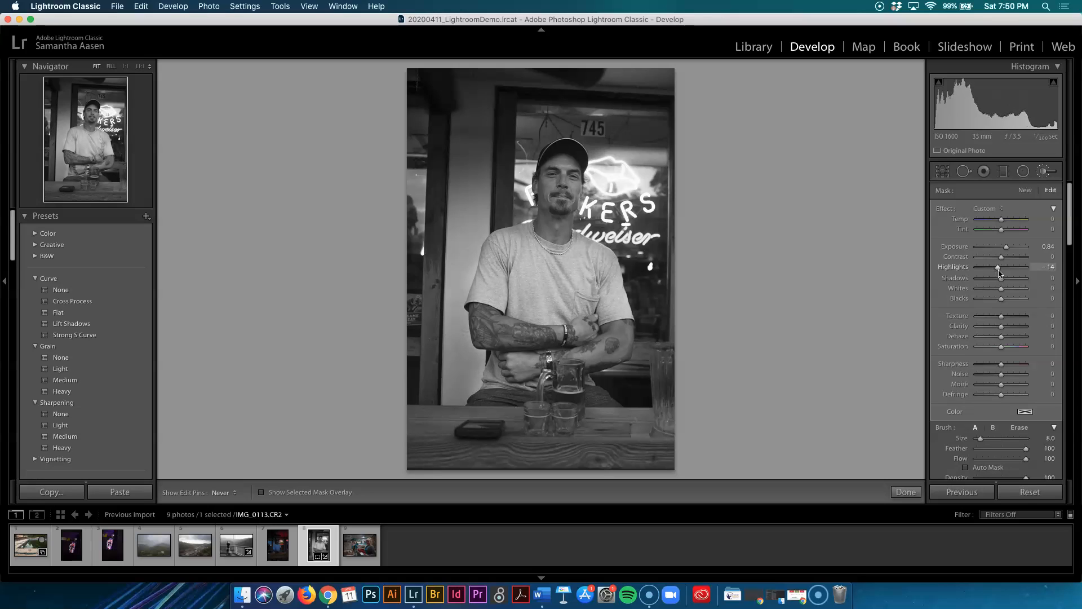
pyautogui.moveTo(1005, 284)
pyautogui.mouseDown()
pyautogui.moveTo(1014, 284)
pyautogui.moveTo(985, 290)
pyautogui.mouseUp()
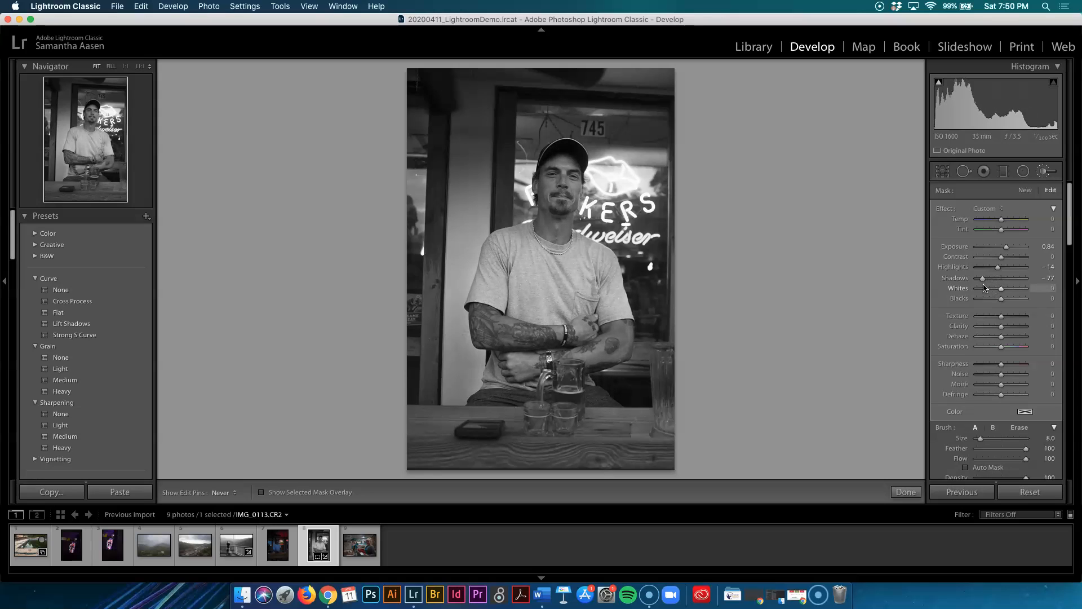
pyautogui.moveTo(1003, 292); pyautogui.dragTo(999, 302)
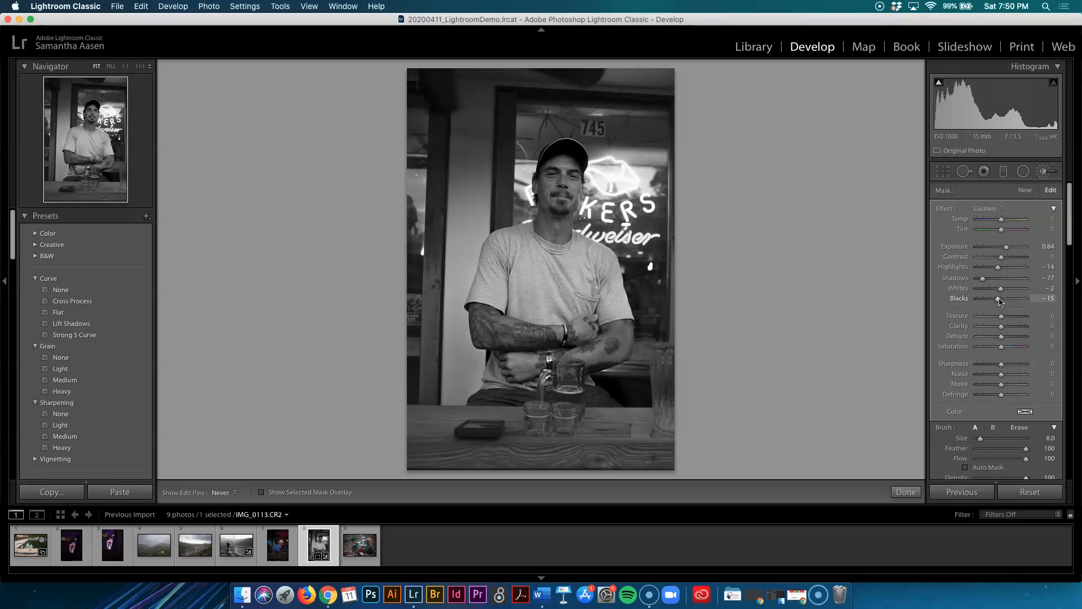
pyautogui.moveTo(1008, 259); pyautogui.dragTo(1011, 258)
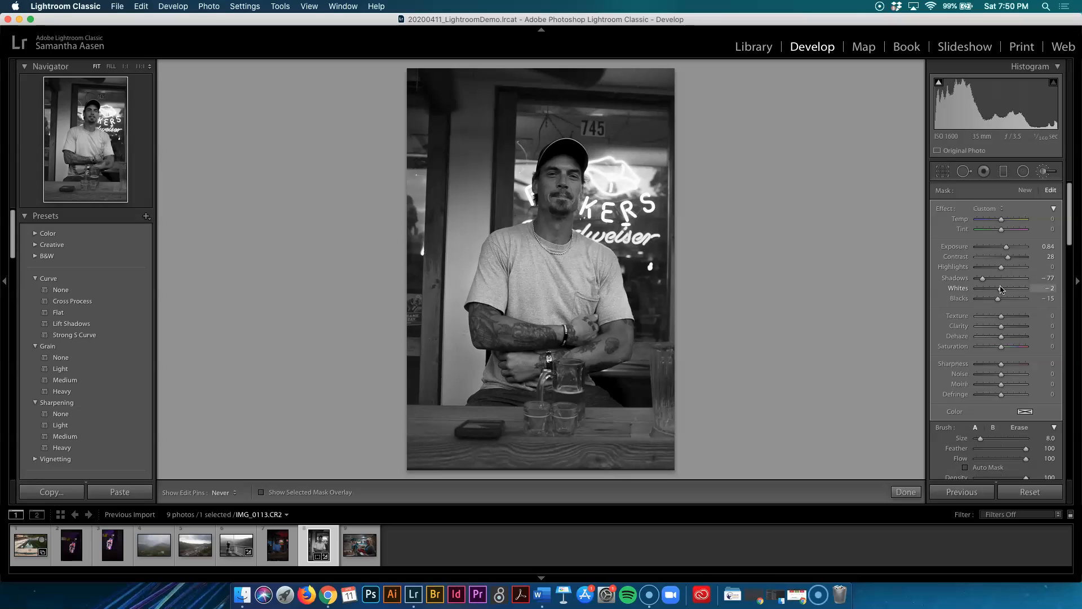
pyautogui.moveTo(1007, 290); pyautogui.dragTo(1008, 290)
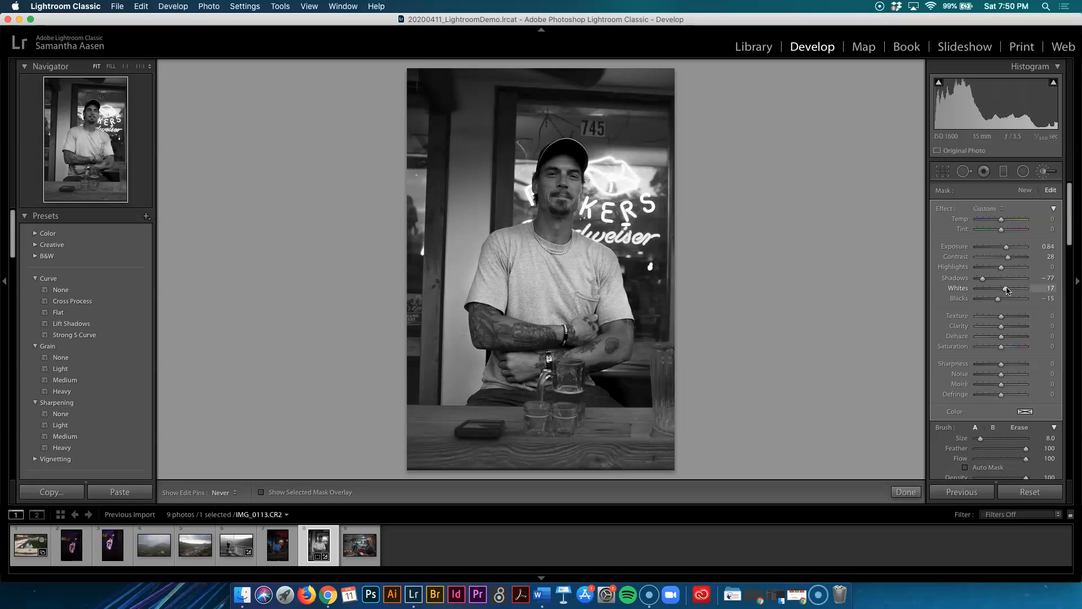
pyautogui.click(906, 491)
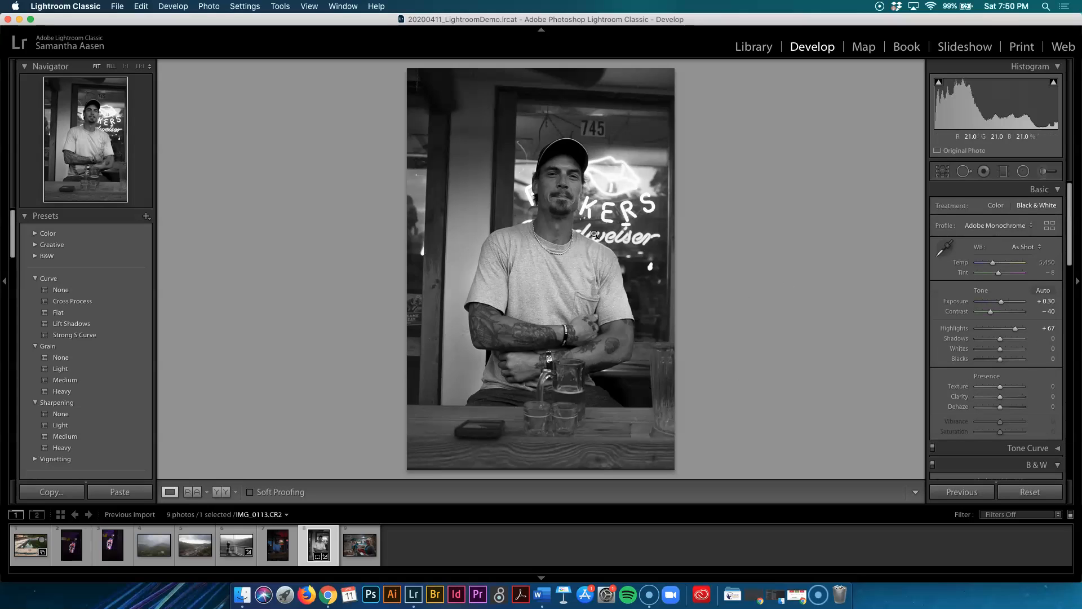
# Paint a second brush mask over the neon sign with Exposure -3.46, Contrast 10 and Whites -85.
pyautogui.click(1042, 173)
pyautogui.moveTo(622, 239)
pyautogui.mouseDown()
pyautogui.moveTo(600, 180)
pyautogui.moveTo(612, 172)
pyautogui.moveTo(650, 207)
pyautogui.moveTo(634, 237)
pyautogui.mouseUp()
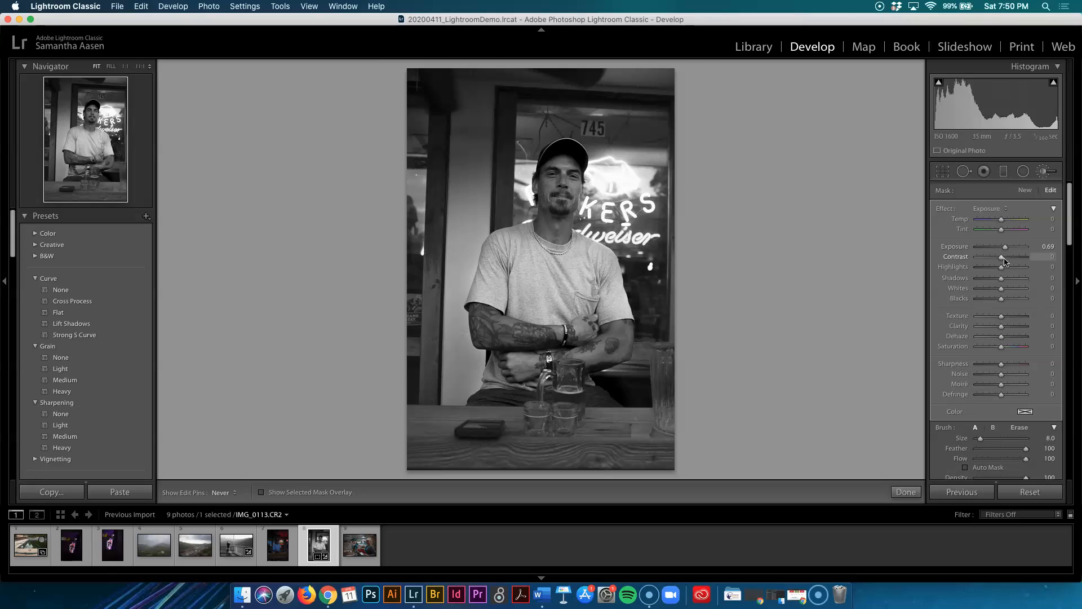
pyautogui.moveTo(993, 260)
pyautogui.mouseDown()
pyautogui.moveTo(998, 250)
pyautogui.moveTo(980, 254)
pyautogui.mouseUp()
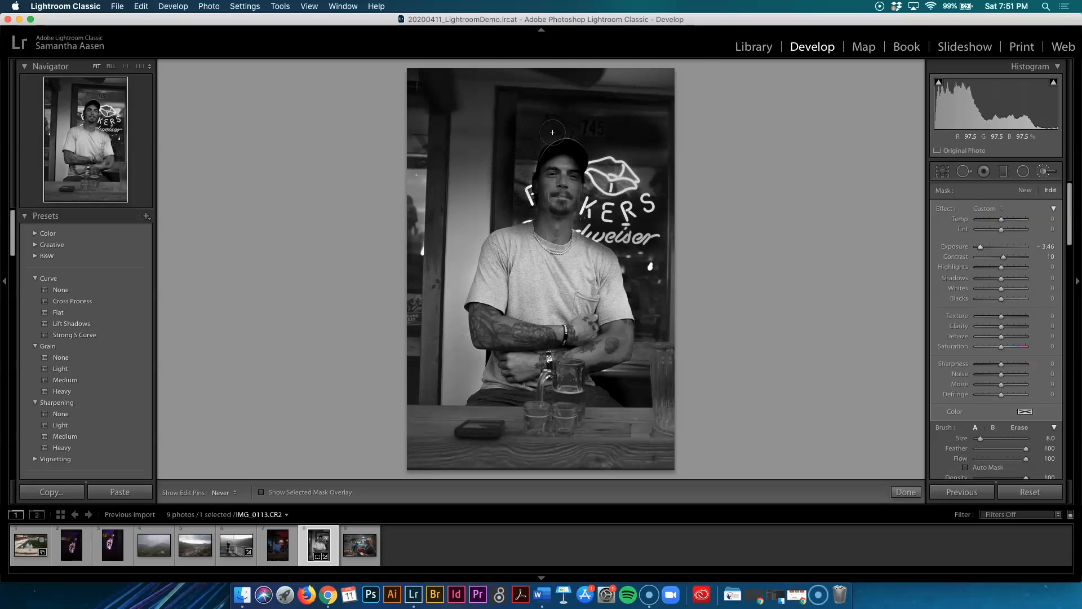
pyautogui.moveTo(655, 179); pyautogui.dragTo(663, 252)
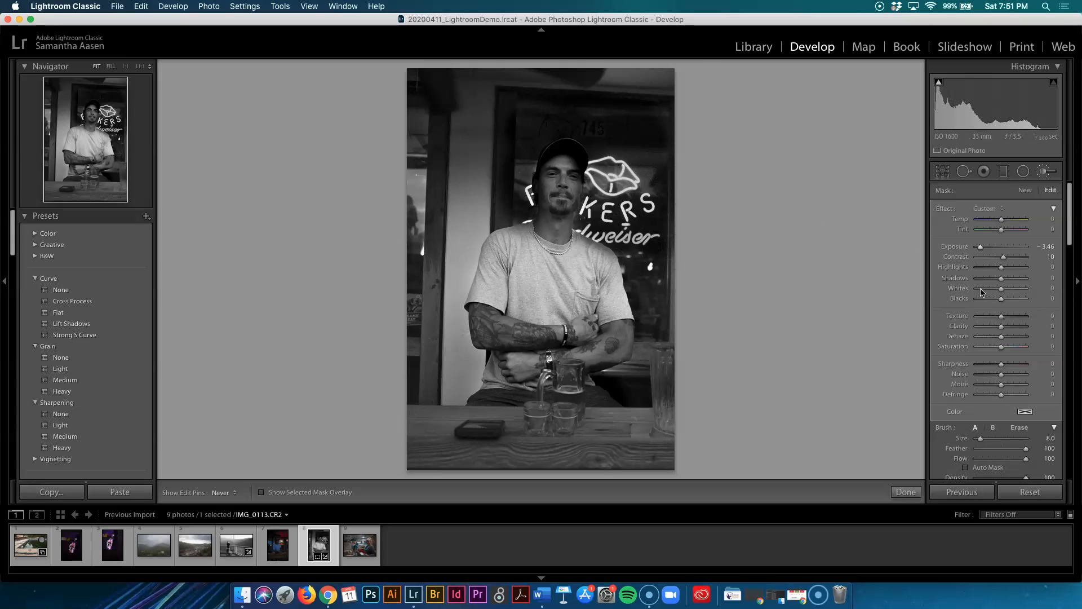
pyautogui.moveTo(1002, 293); pyautogui.dragTo(983, 292)
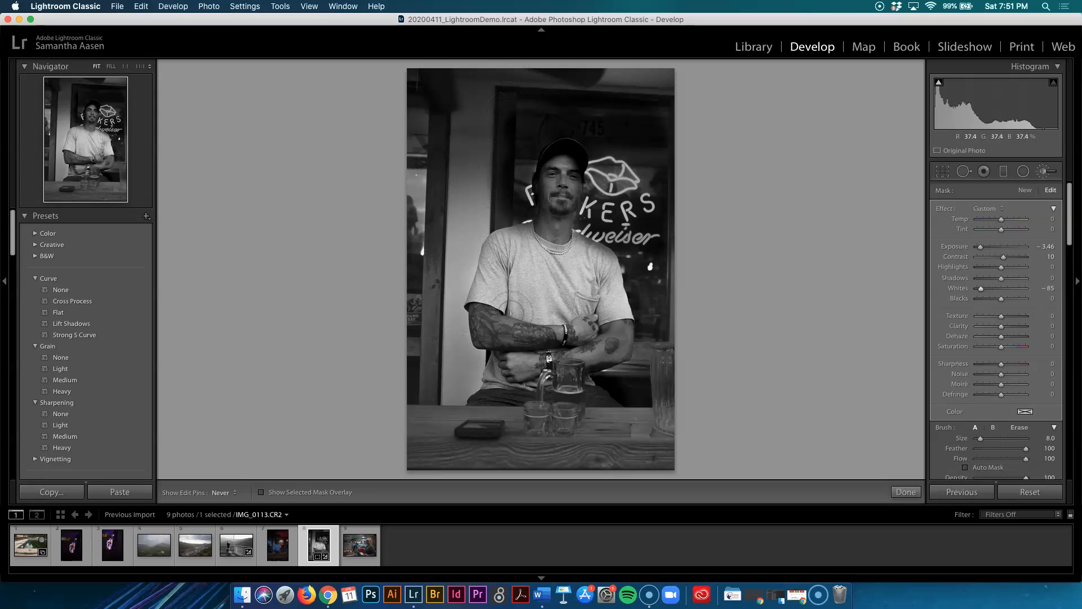
# Finish the adjustment brush and show the portrait in a side-by-side Before & After view.
pyautogui.click(906, 491)
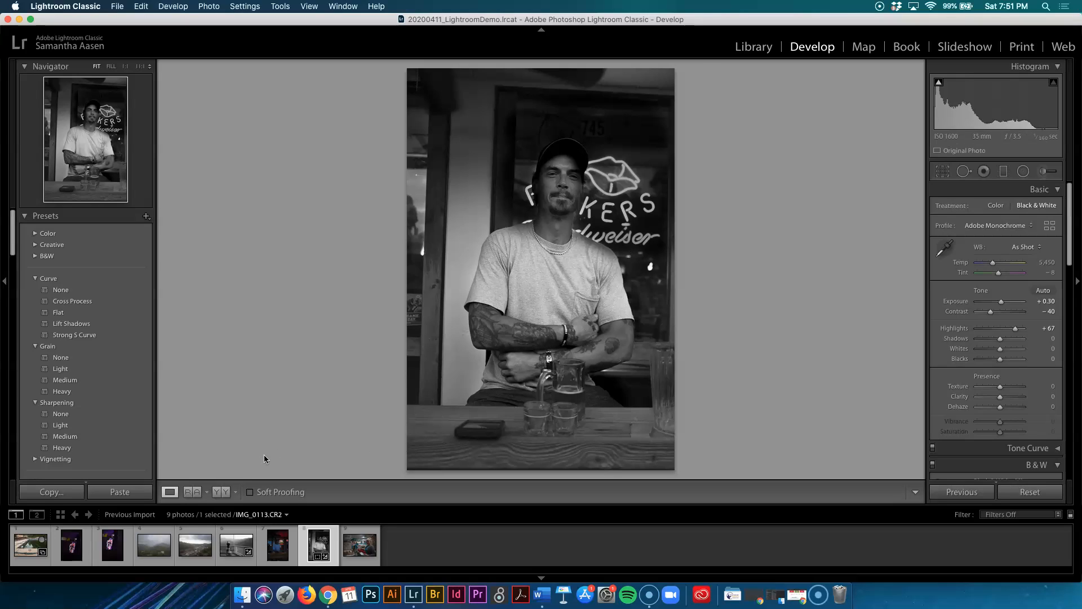
pyautogui.click(219, 494)
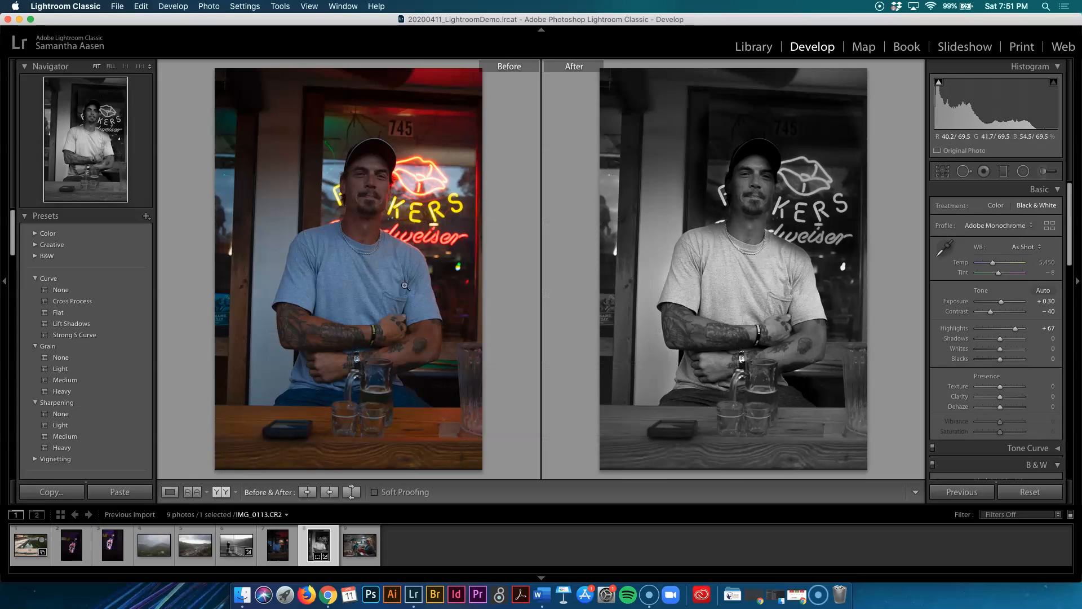
# Compare the balcony photo with the portrait, then select both edited photos together.
pyautogui.click(228, 547)
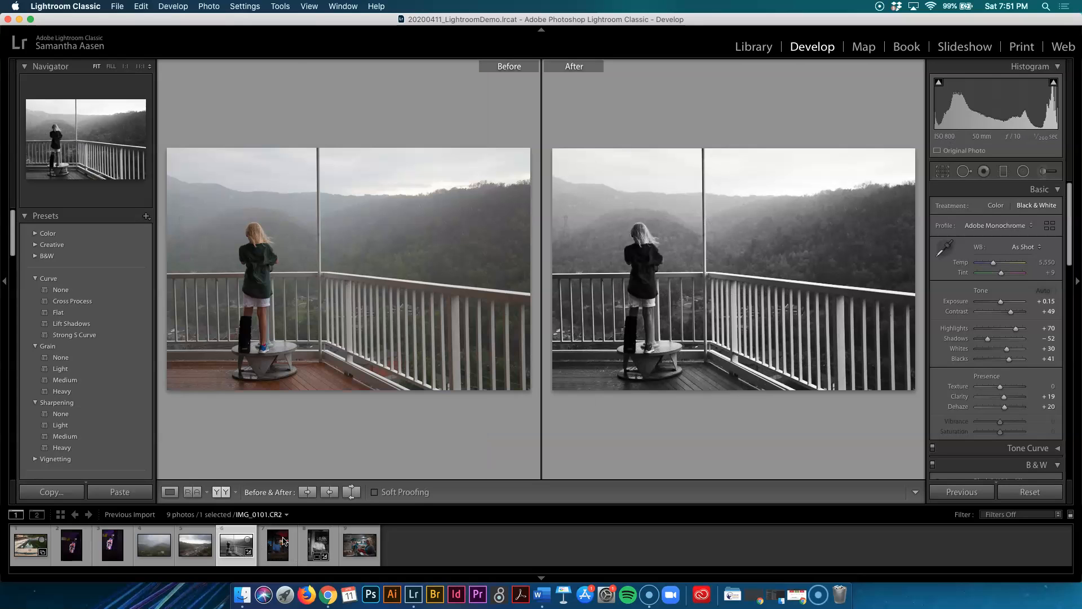
pyautogui.click(318, 544)
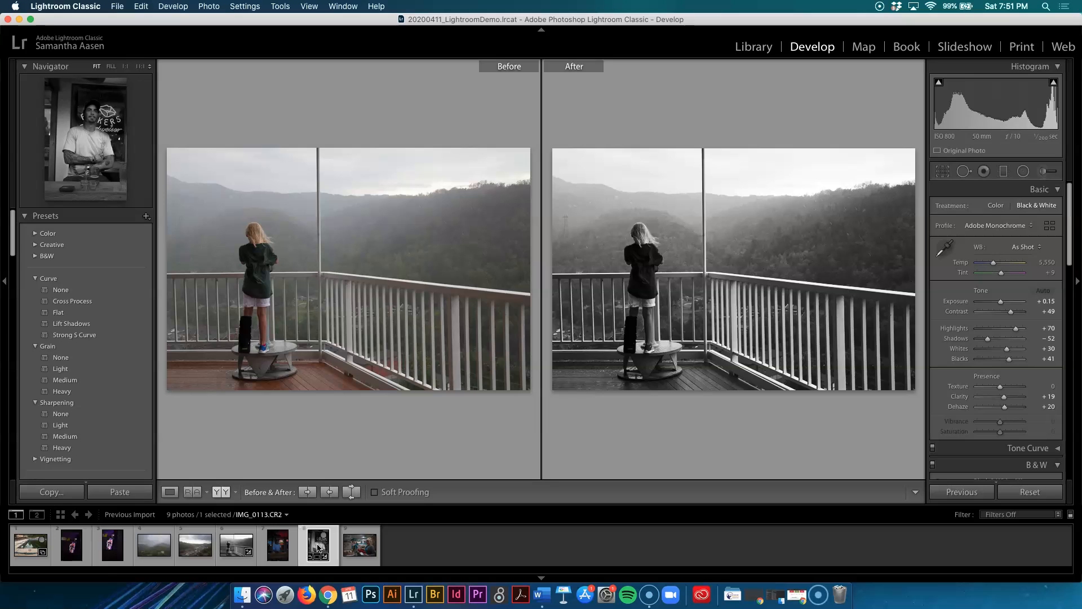
pyautogui.click(233, 547)
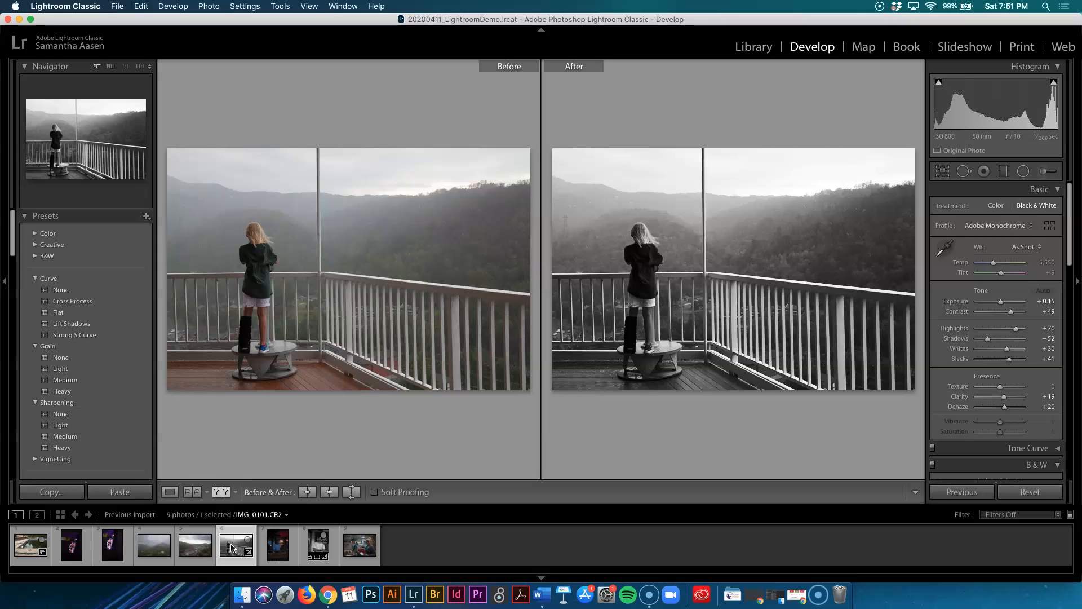
pyautogui.keyDown('super'); pyautogui.click(317, 546); pyautogui.keyUp('super')
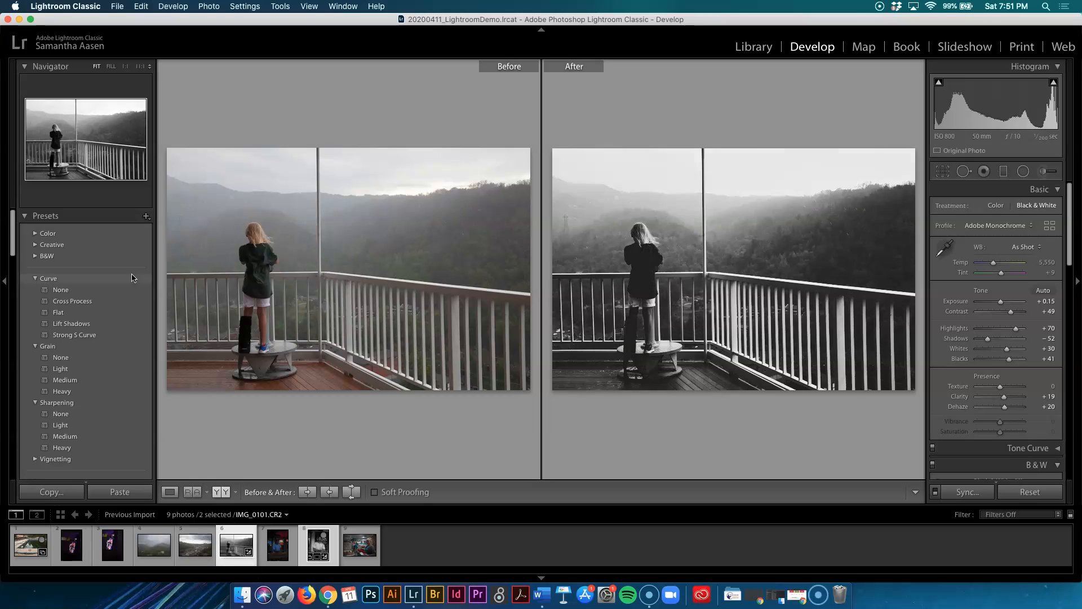
# Open Export for the two selected photos and set the export subfolder name to Processed.
pyautogui.click(117, 6)
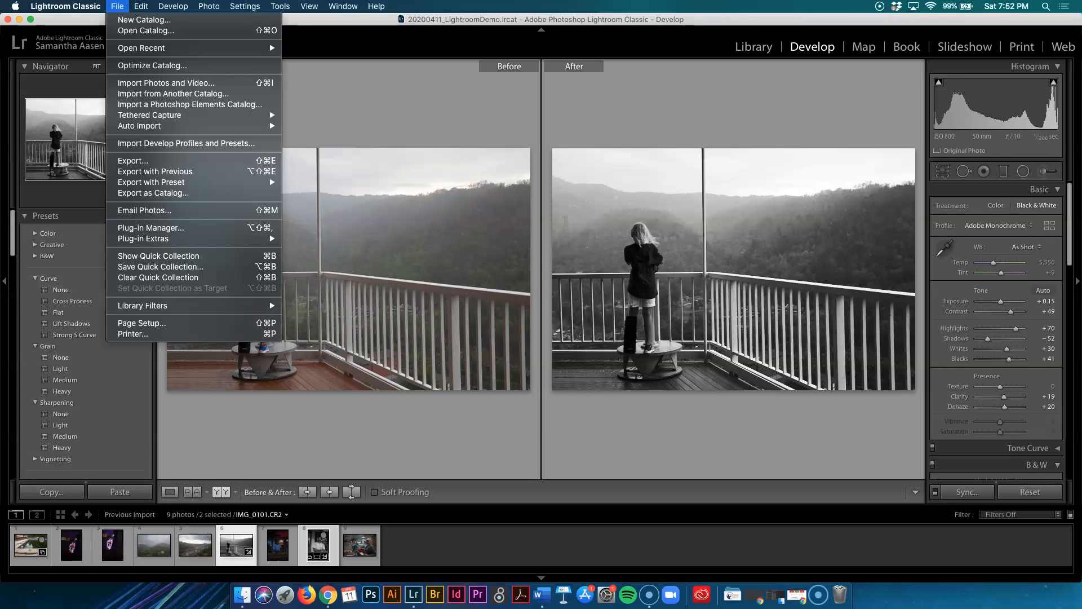
pyautogui.click(141, 161)
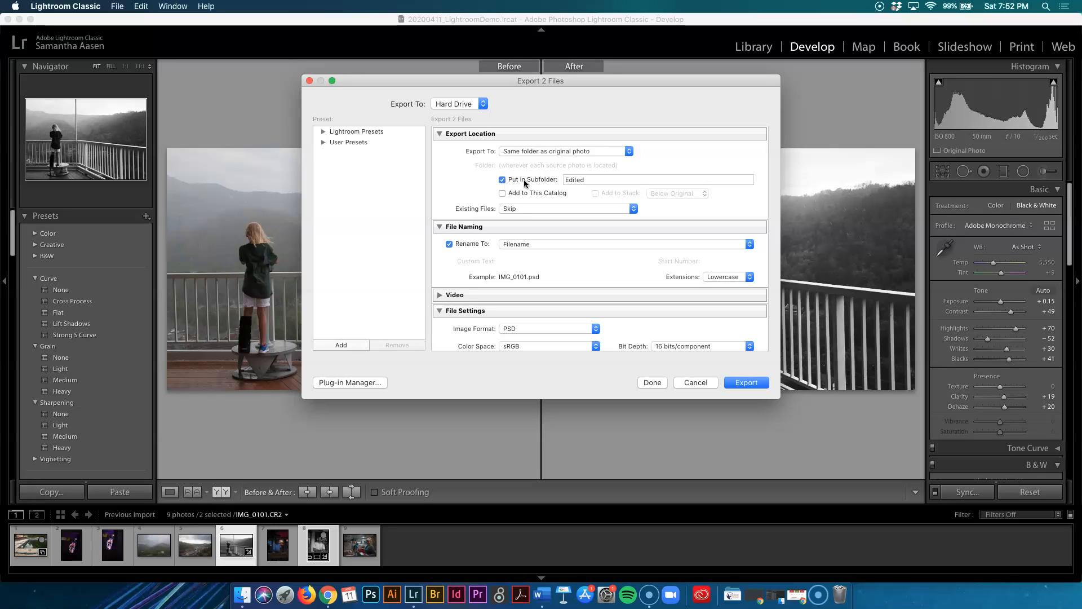
pyautogui.doubleClick(591, 181)
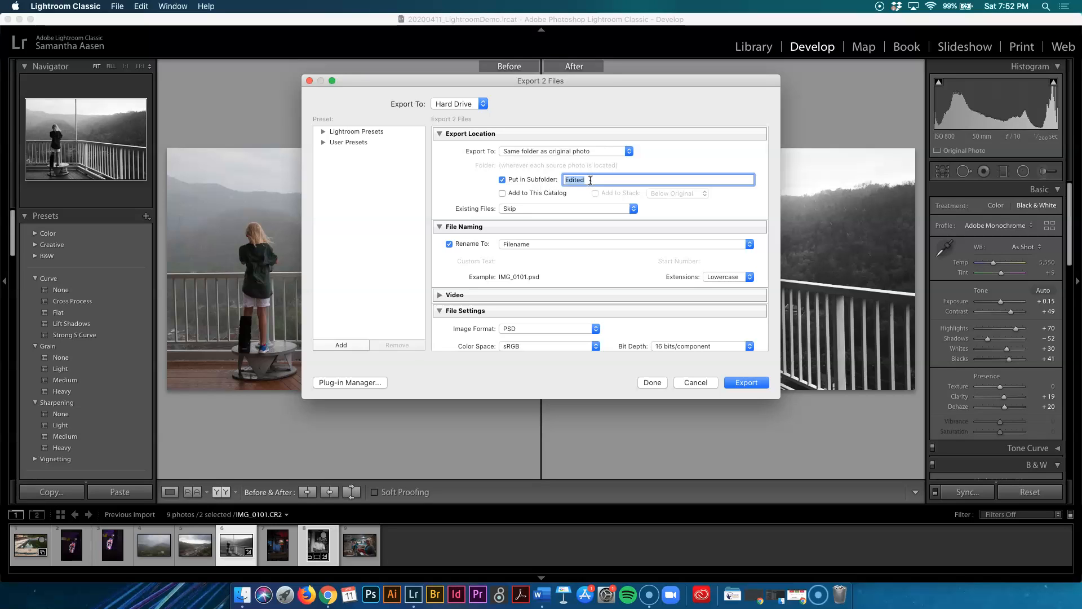
pyautogui.write('Processed')
pyautogui.click(515, 246)
pyautogui.click(515, 246)
pyautogui.click(514, 245)
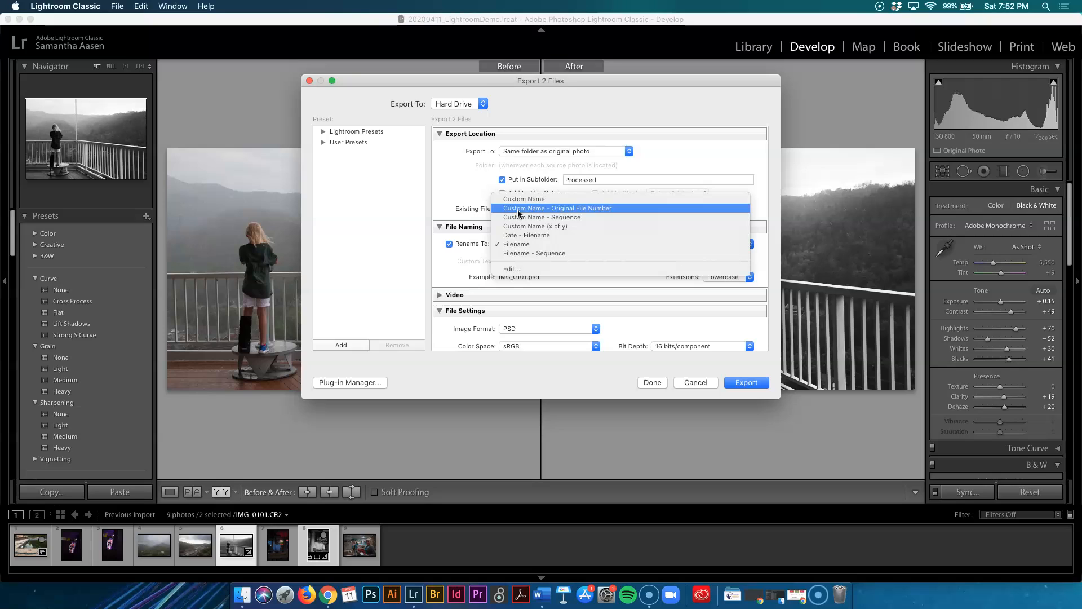
pyautogui.click(479, 261)
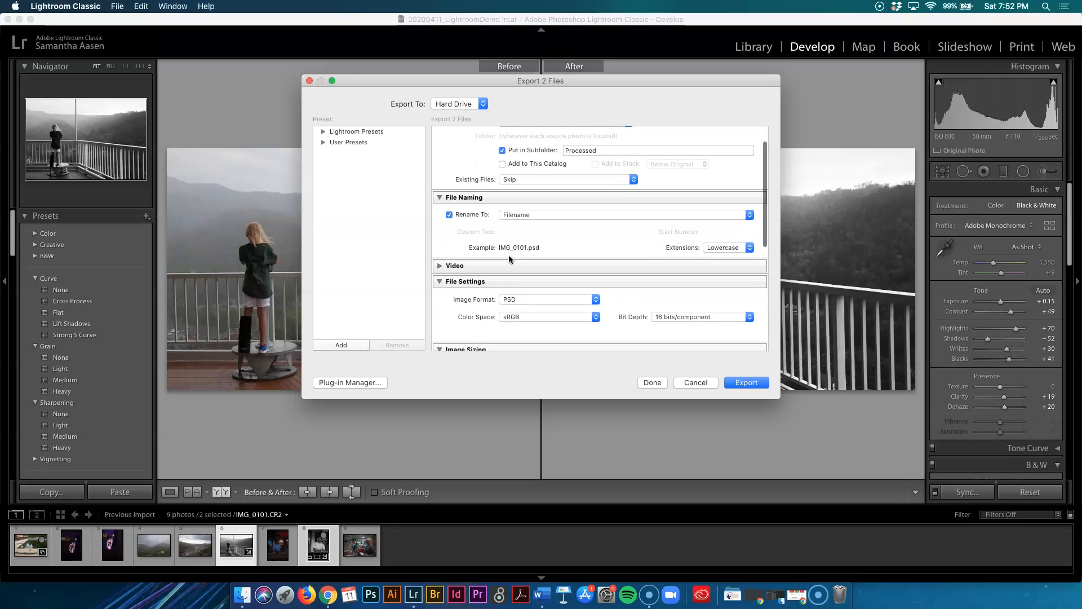
# Set the image format to JPEG and export the two files.
pyautogui.scroll(-3, 509, 255)
pyautogui.click(522, 269)
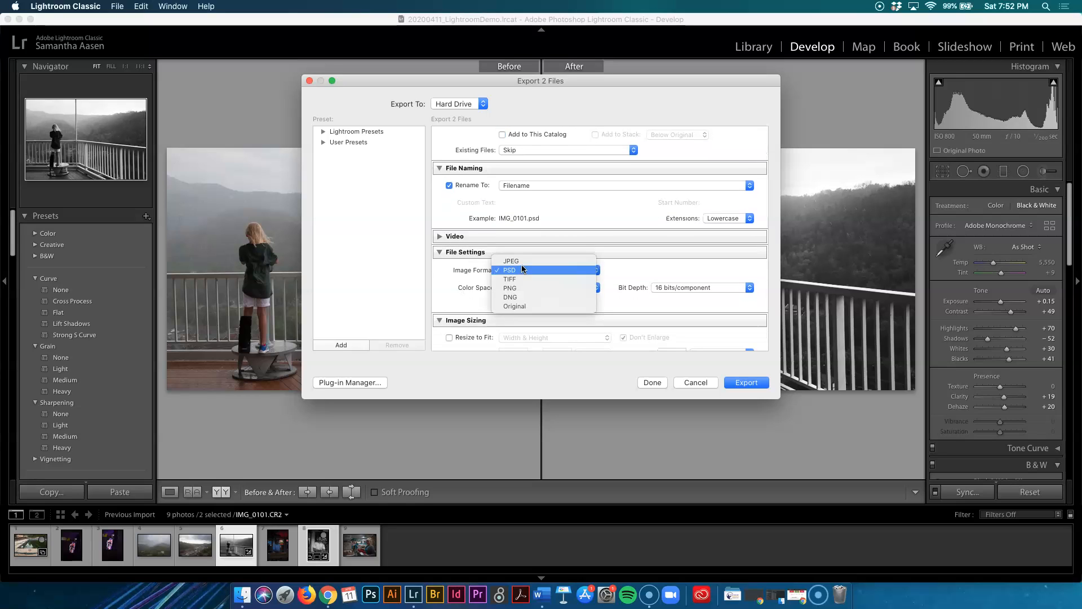
pyautogui.click(522, 260)
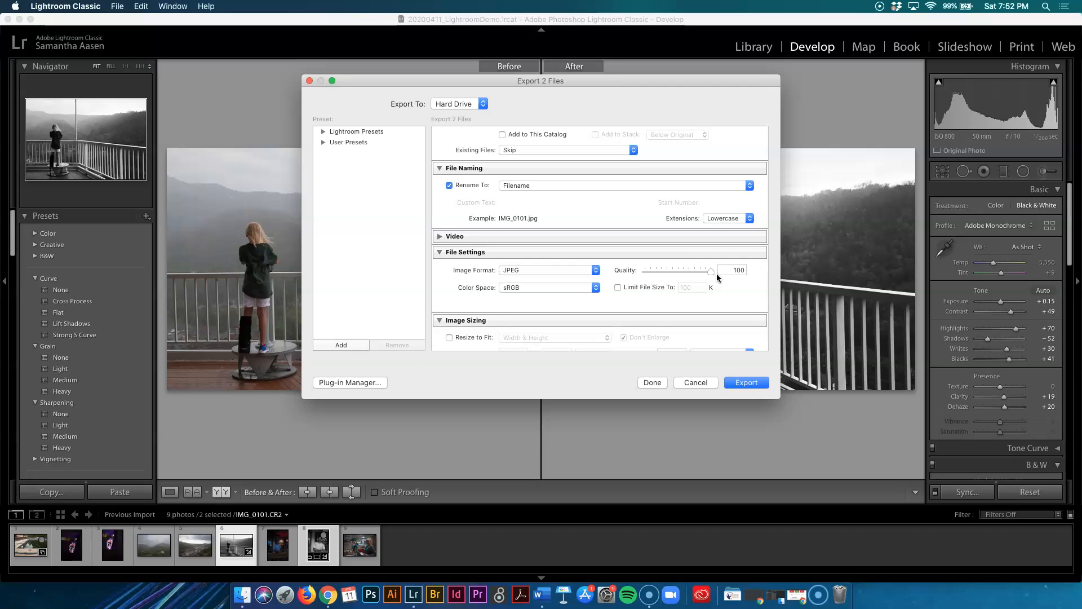
pyautogui.scroll(-5, 710, 270)
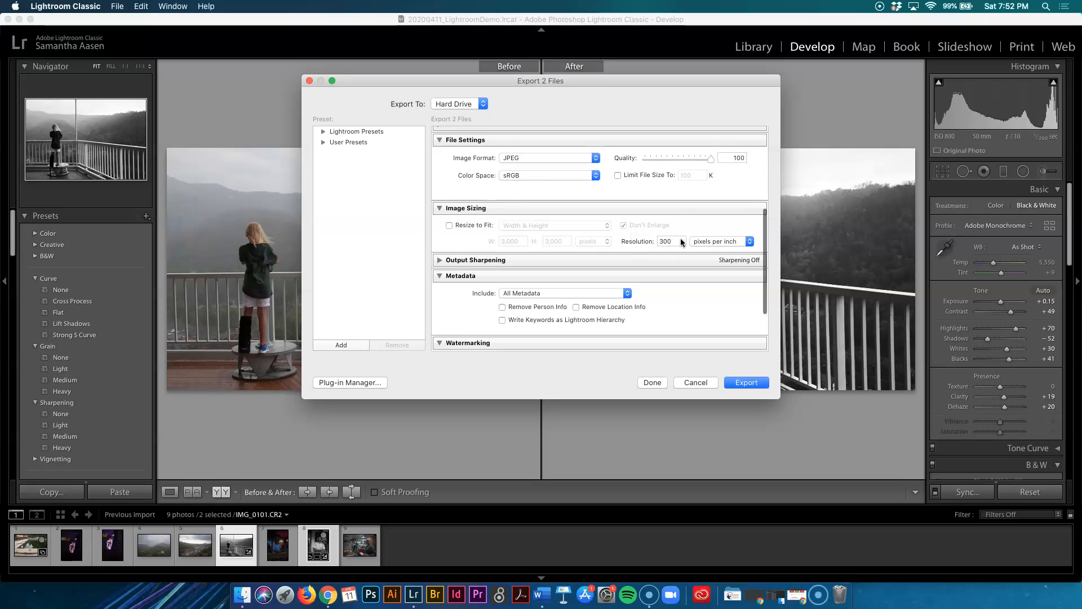
pyautogui.scroll(-3, 672, 264)
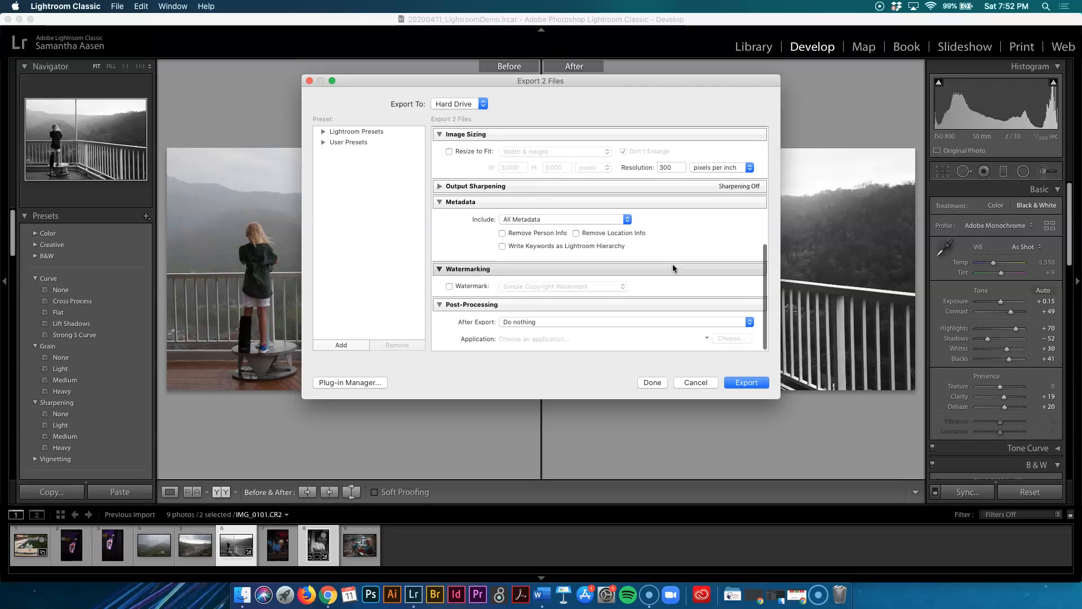
pyautogui.click(747, 383)
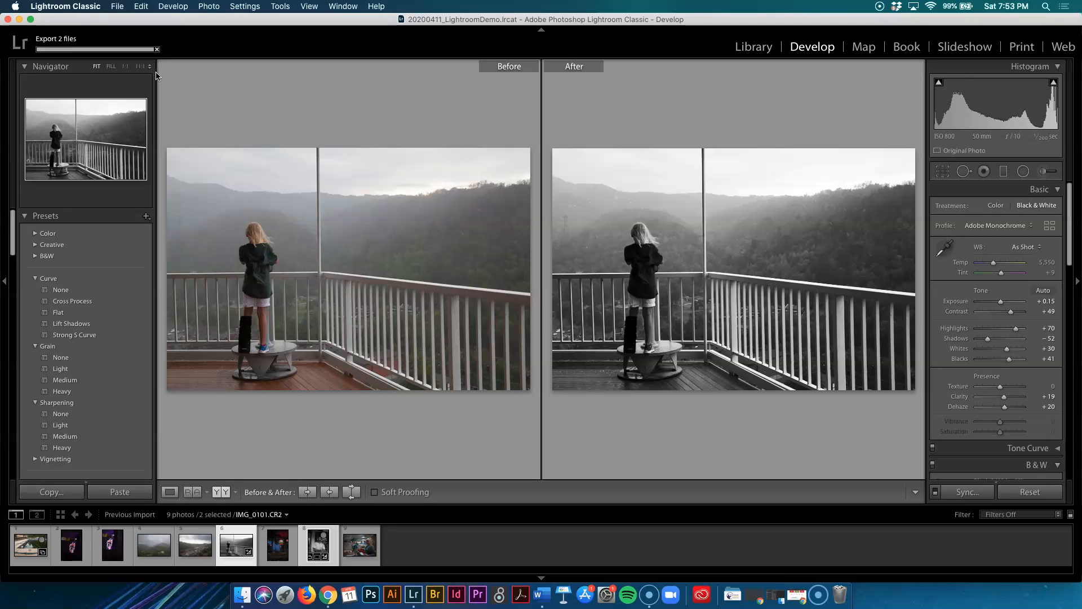
# Quit Lightroom Classic, confirming the quit.
pyautogui.click(242, 597)
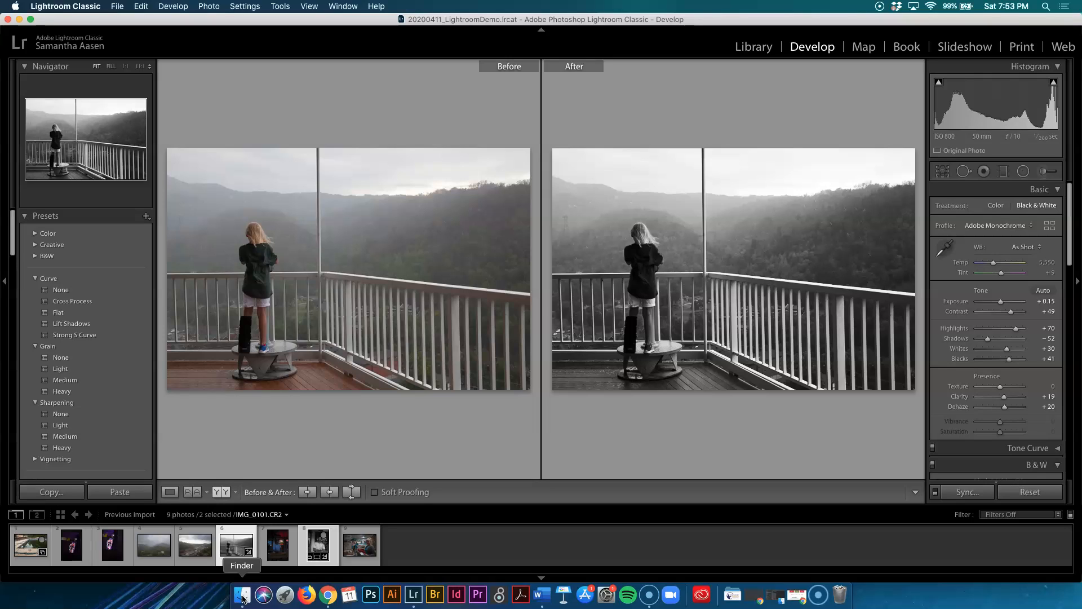
pyautogui.click(243, 596)
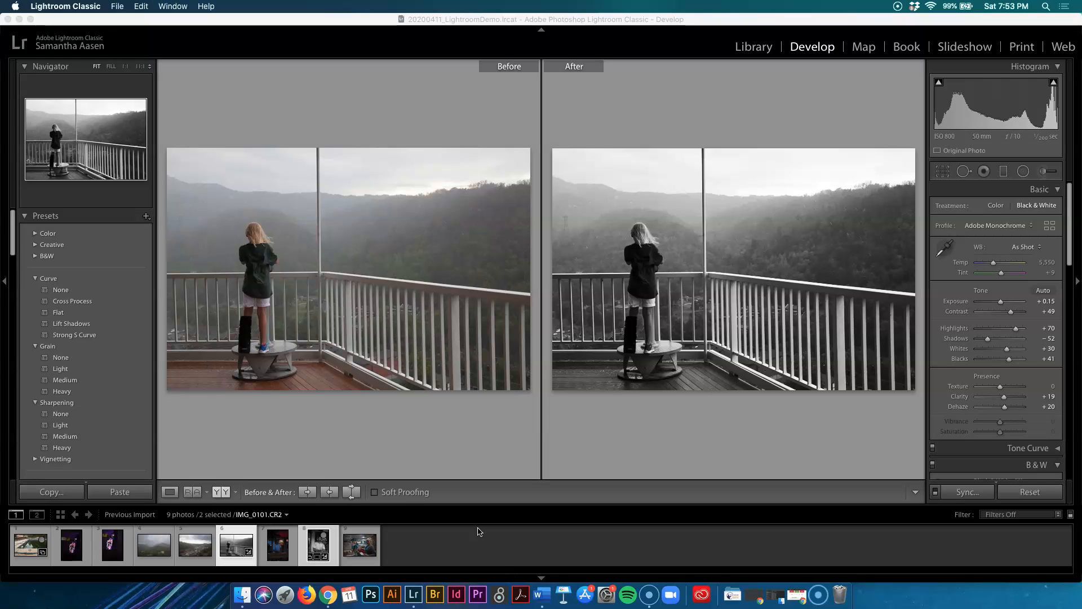
pyautogui.click(523, 394)
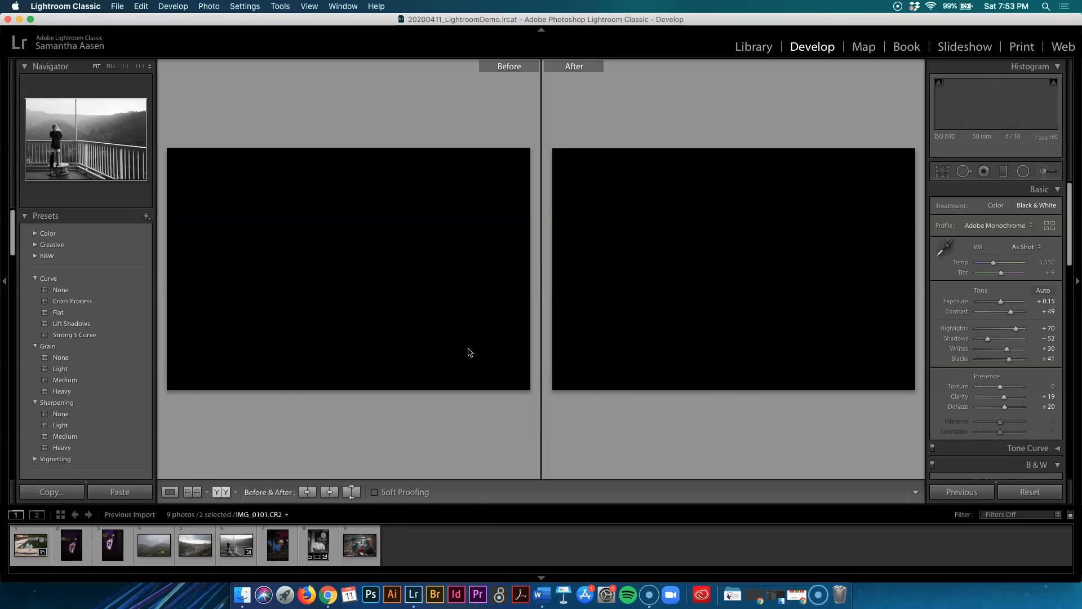
pyautogui.press('super+q')
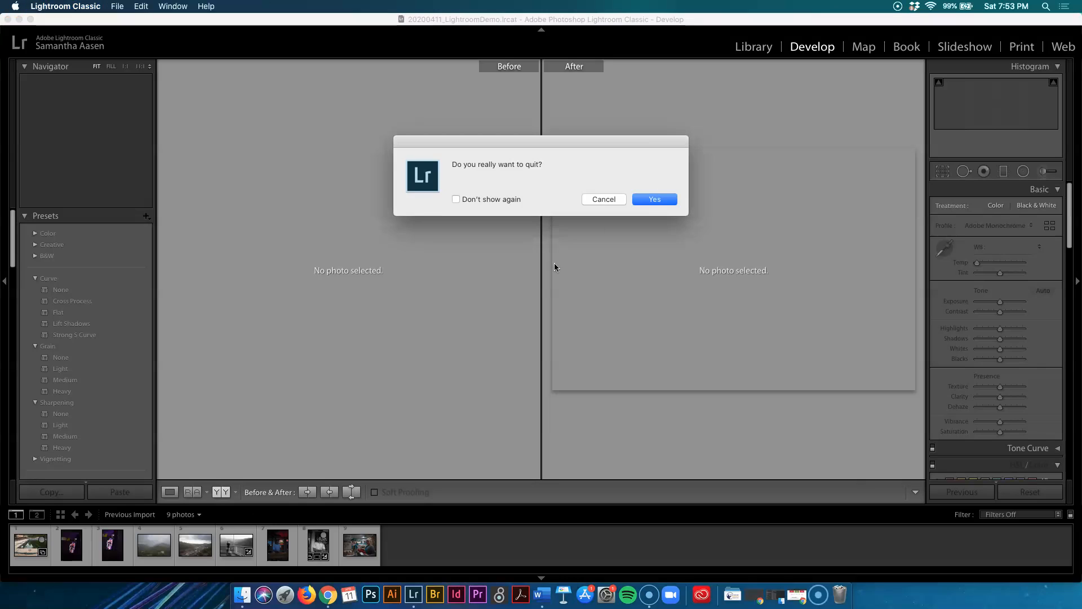
pyautogui.click(656, 200)
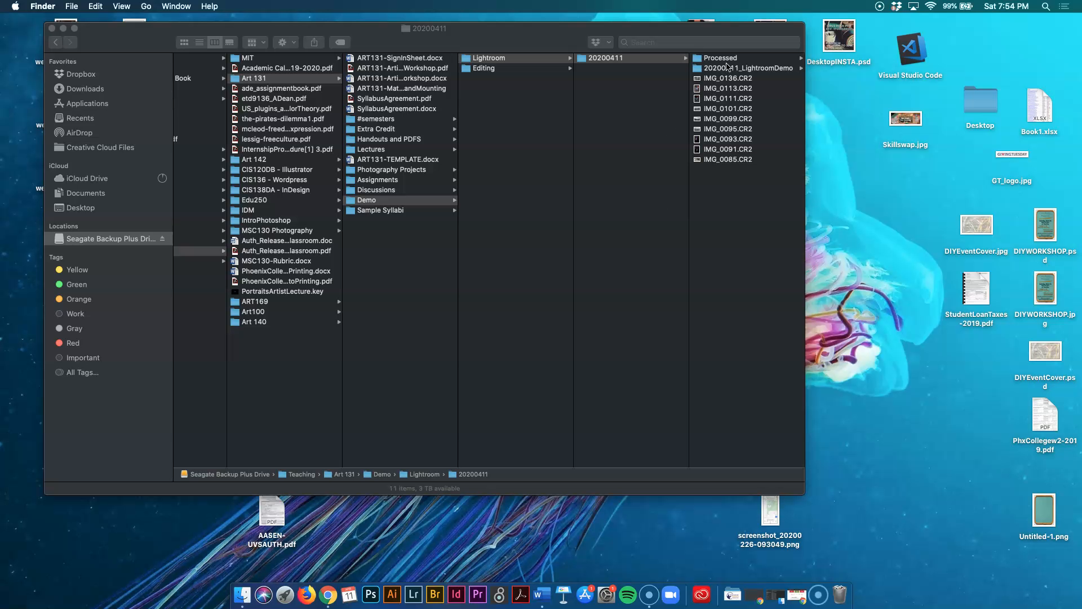
# In Finder, open the Processed folder and preview the exported JPEGs with Quick Look.
pyautogui.click(726, 61)
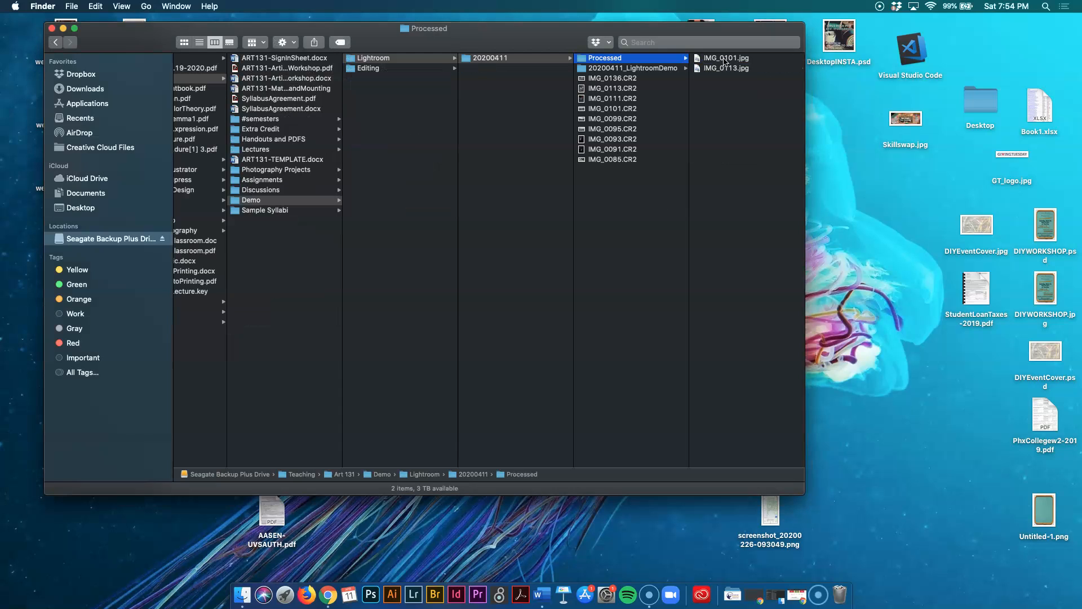
pyautogui.click(727, 59)
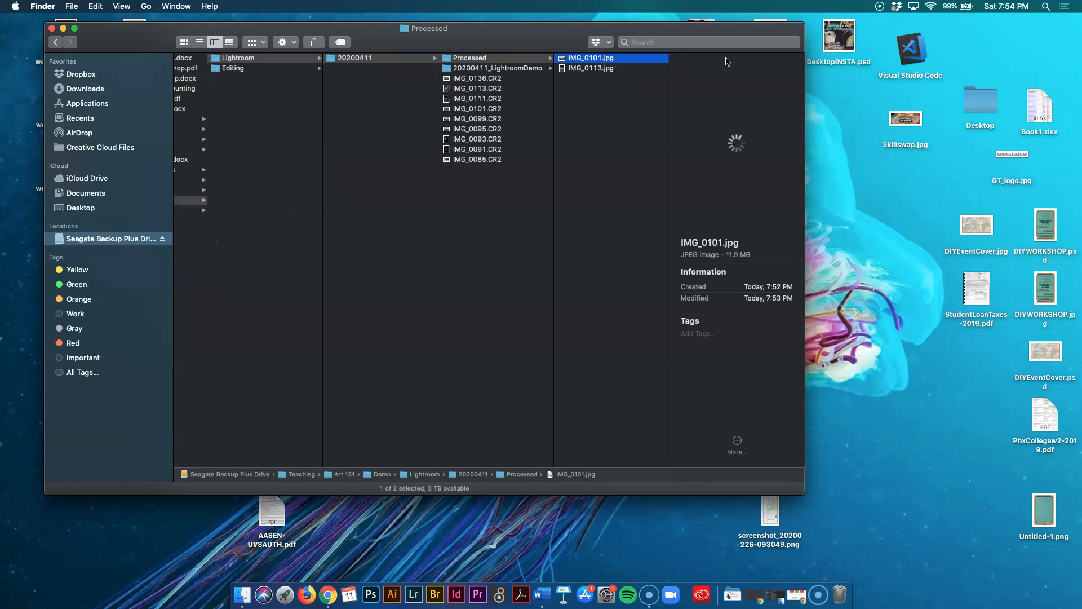
pyautogui.press('space')
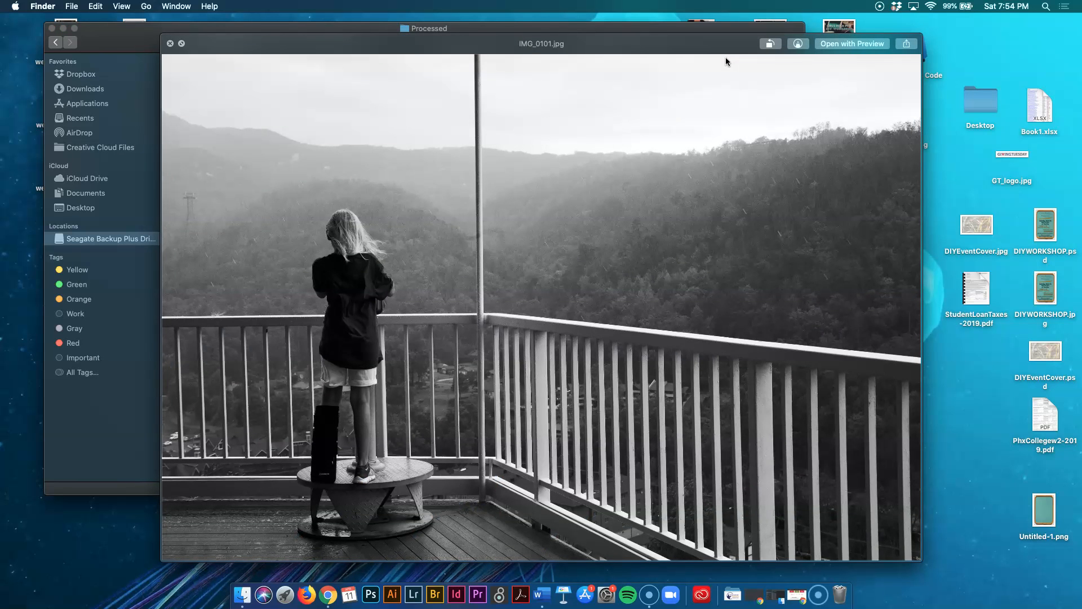
pyautogui.press('Down')
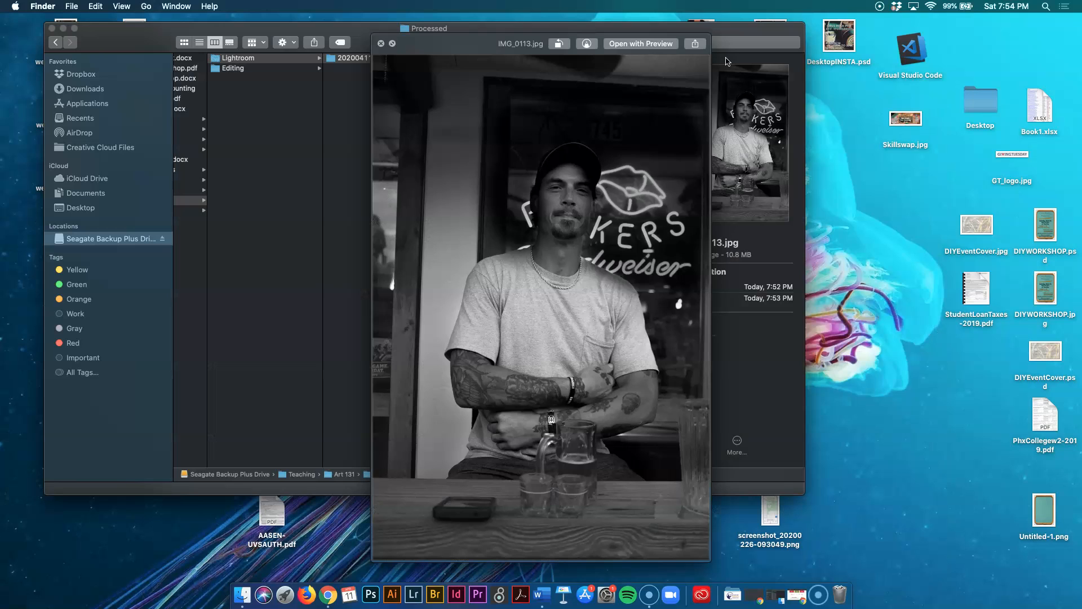
pyautogui.press('Up')
pyautogui.press('space')
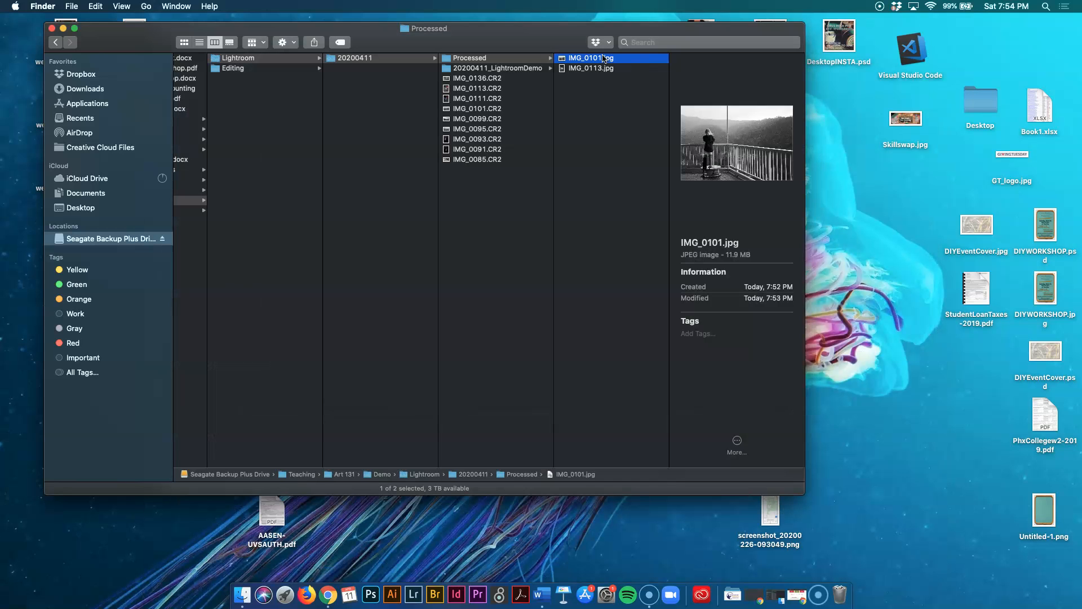
# Rename IMG_0101.jpg to the photographer's full name followed by _01.
pyautogui.click(602, 58)
pyautogui.write('01')
pyautogui.press('Return')
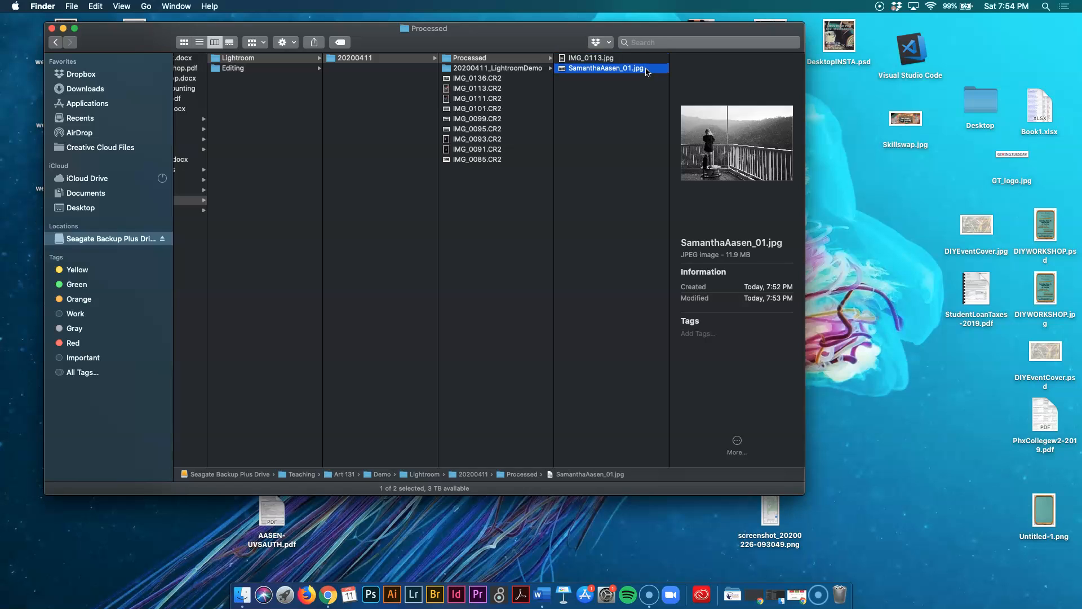
# Preview IMG_0113.jpg with Quick Look.
pyautogui.click(612, 58)
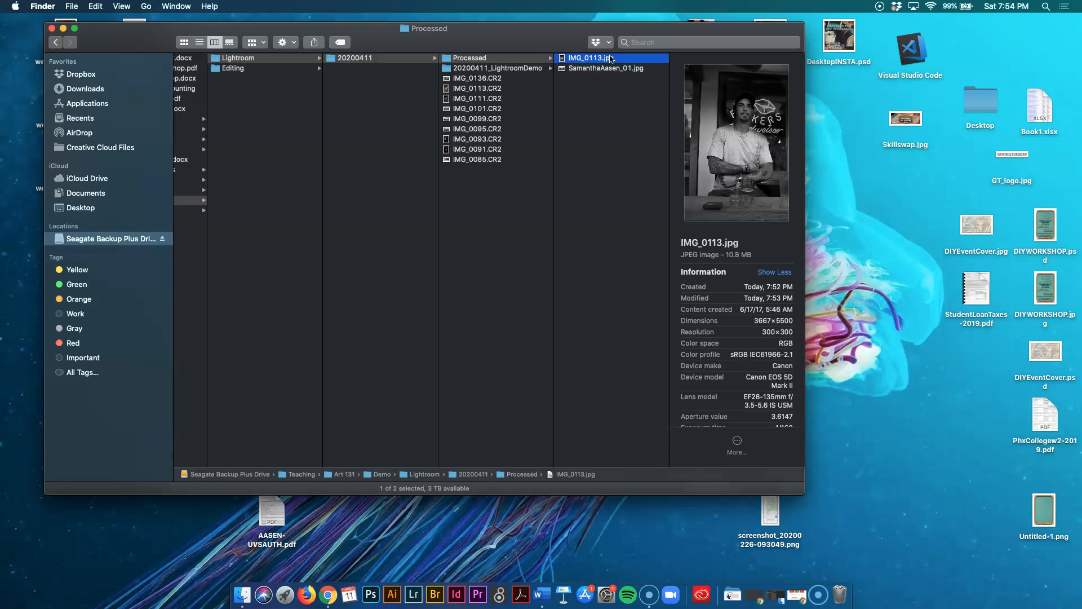
pyautogui.press('space')
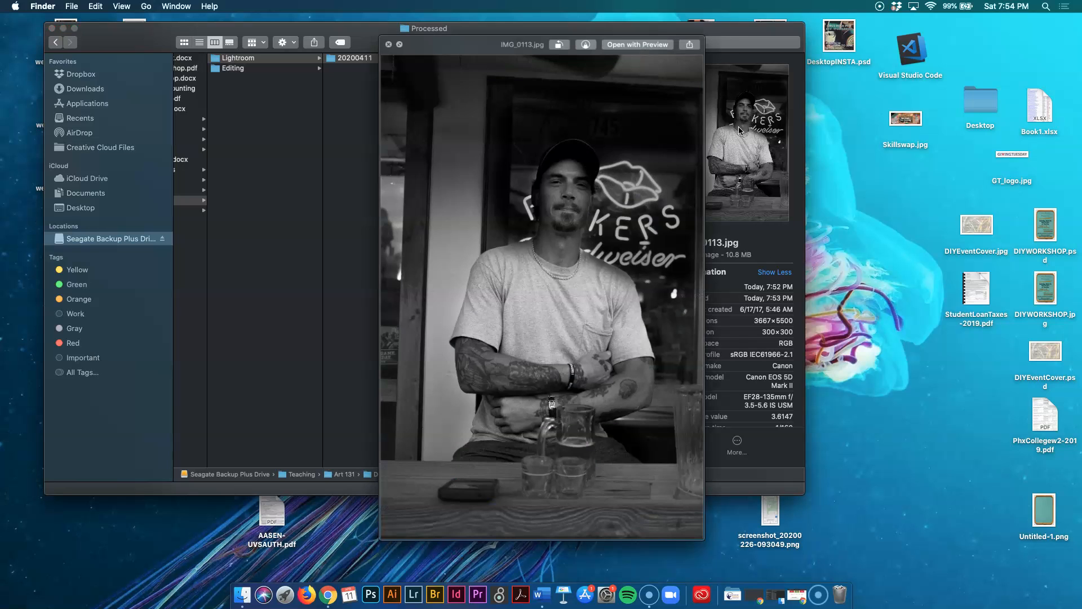
pyautogui.press('space')
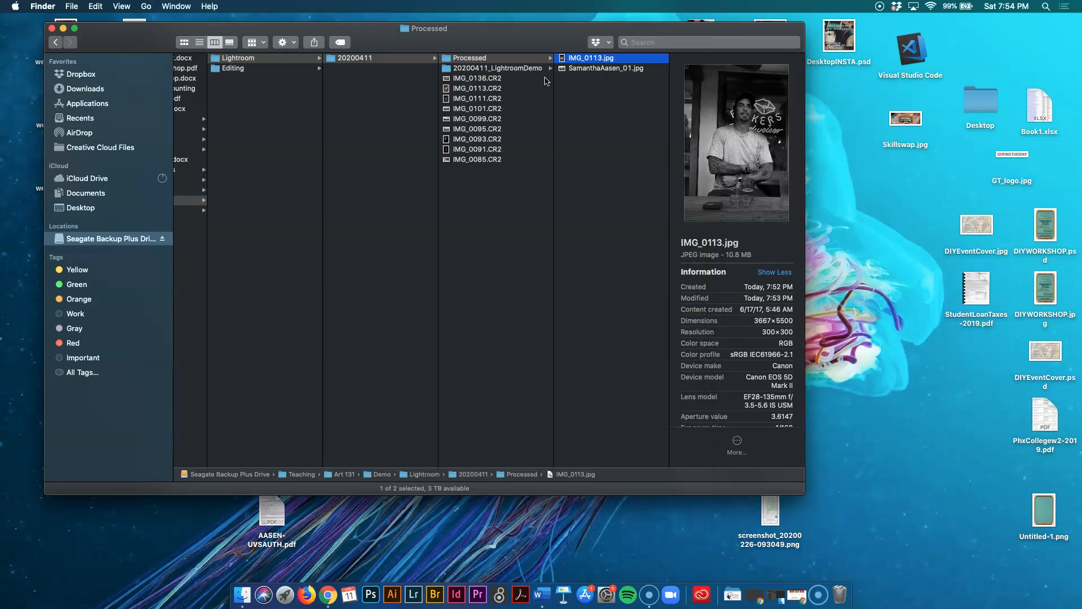
# Reopen the 20200411_LightroomDemo.lrcat catalog in Lightroom Classic, continuing past the permission dialog.
pyautogui.click(527, 68)
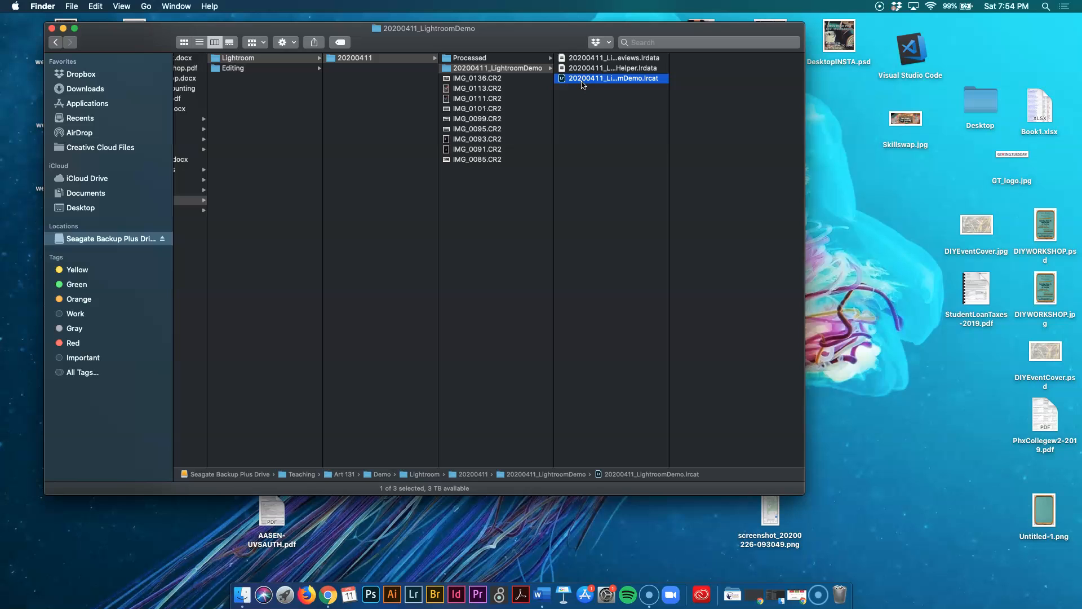
pyautogui.click(583, 84)
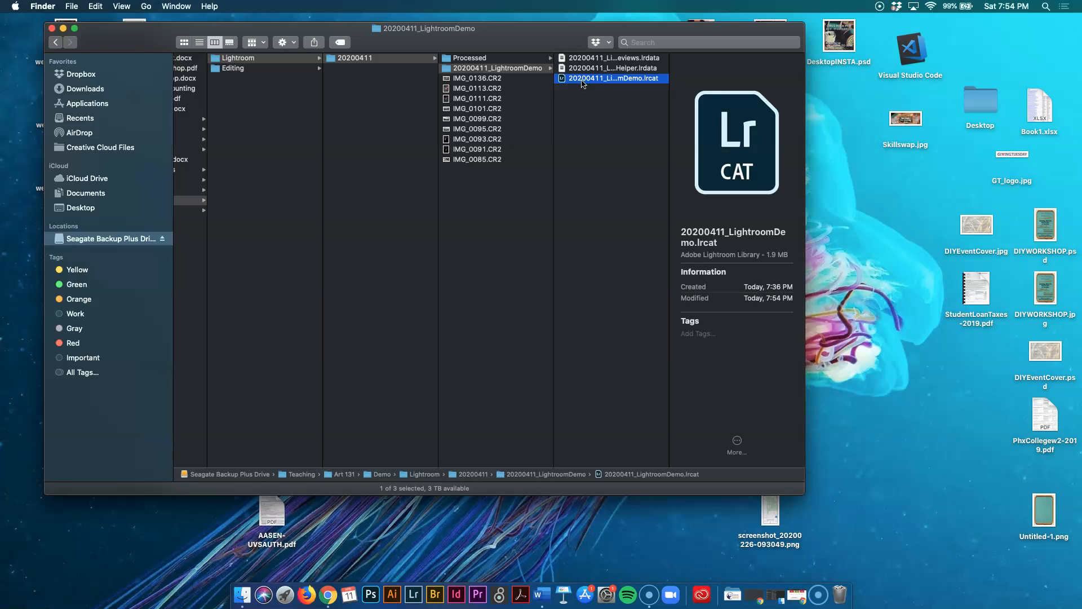
pyautogui.doubleClick(583, 83)
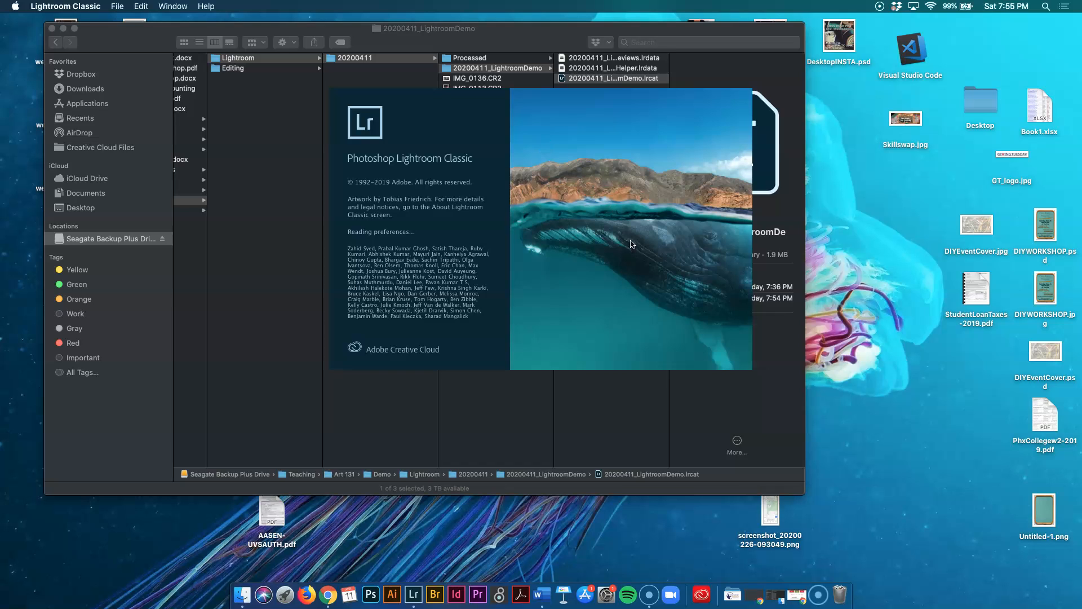
pyautogui.click(592, 215)
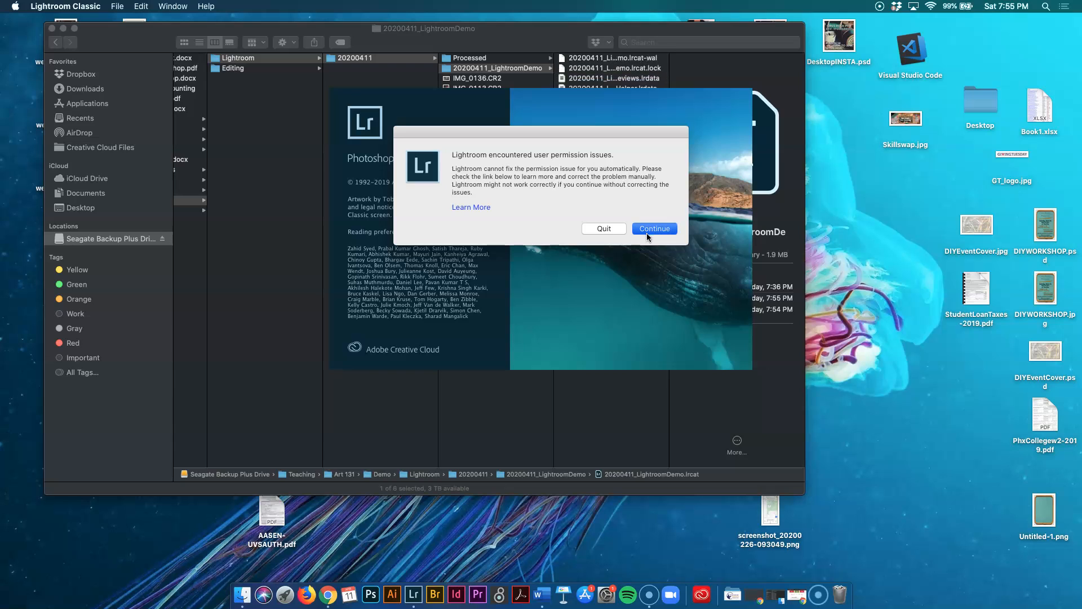
pyautogui.click(647, 233)
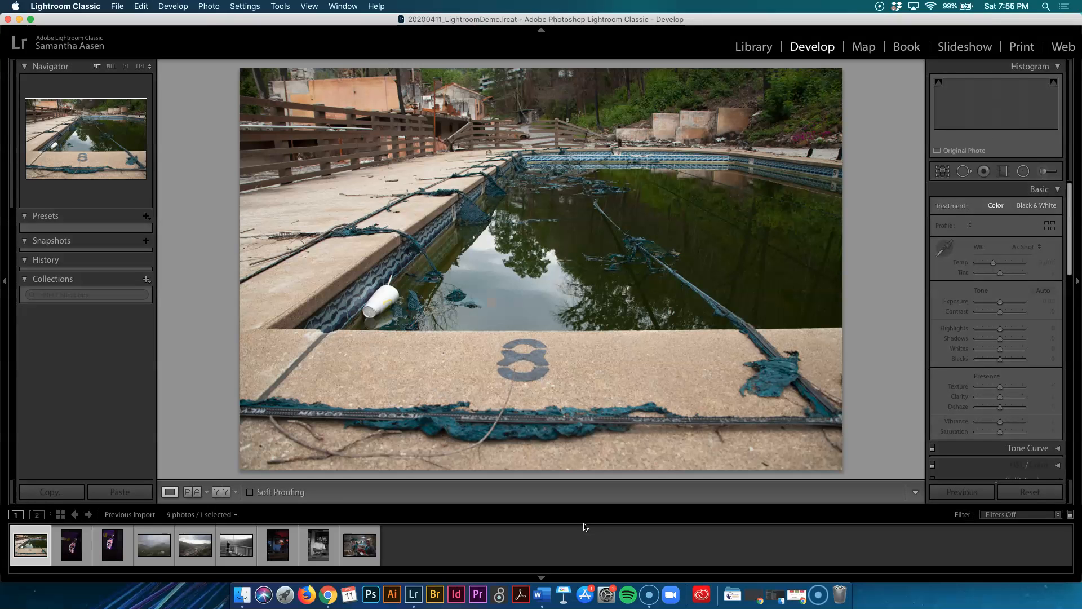
# Select IMG_0113 and inspect its black-and-white settings, zooming in on the subject's face and back out.
pyautogui.click(321, 551)
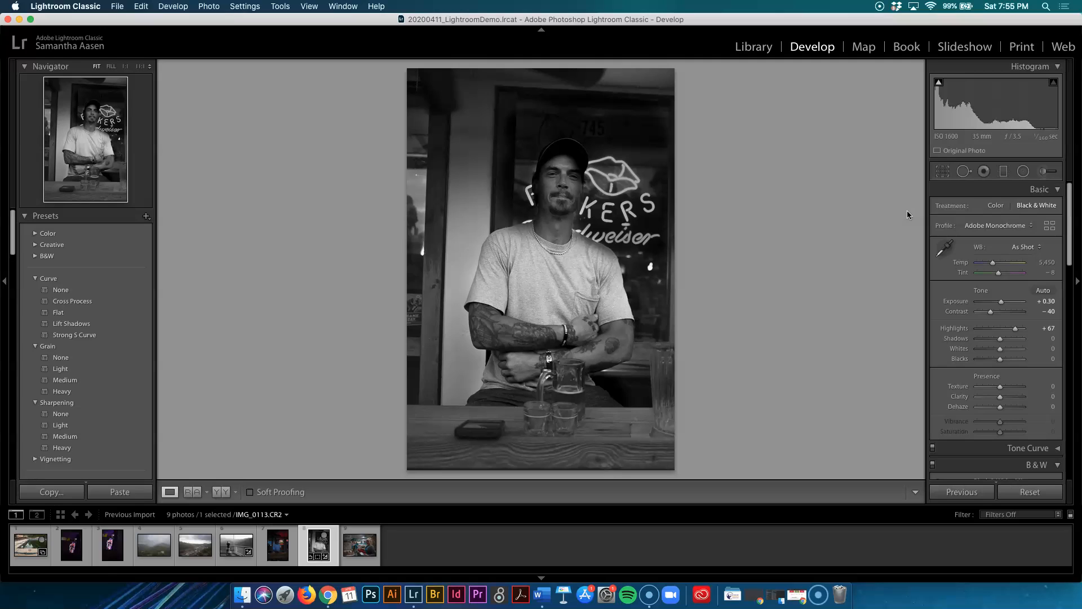
pyautogui.scroll(-10, 1008, 265)
pyautogui.scroll(8, 1008, 268)
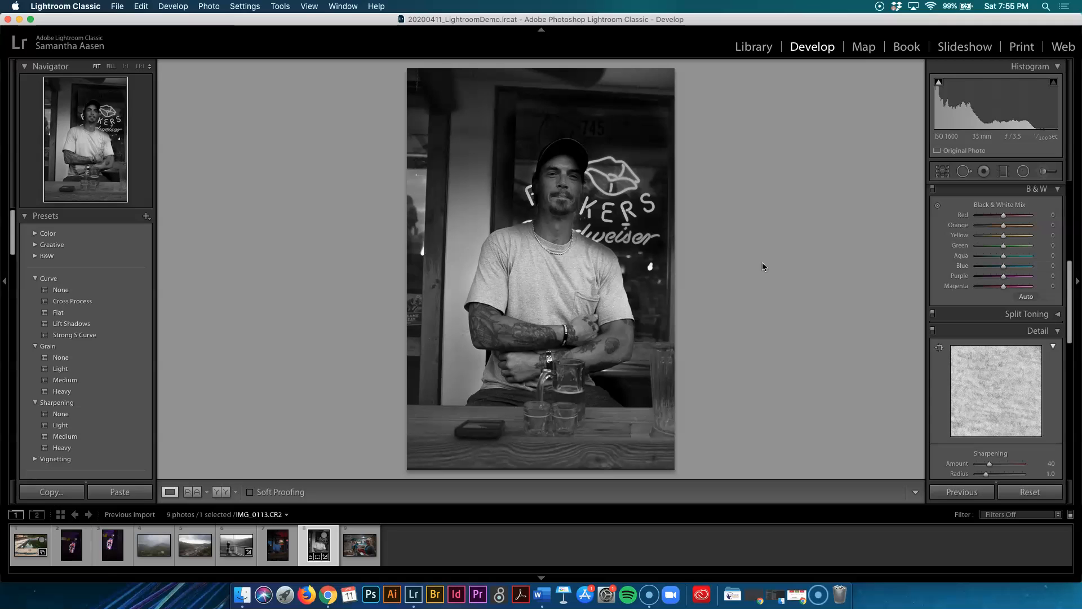
pyautogui.click(534, 228)
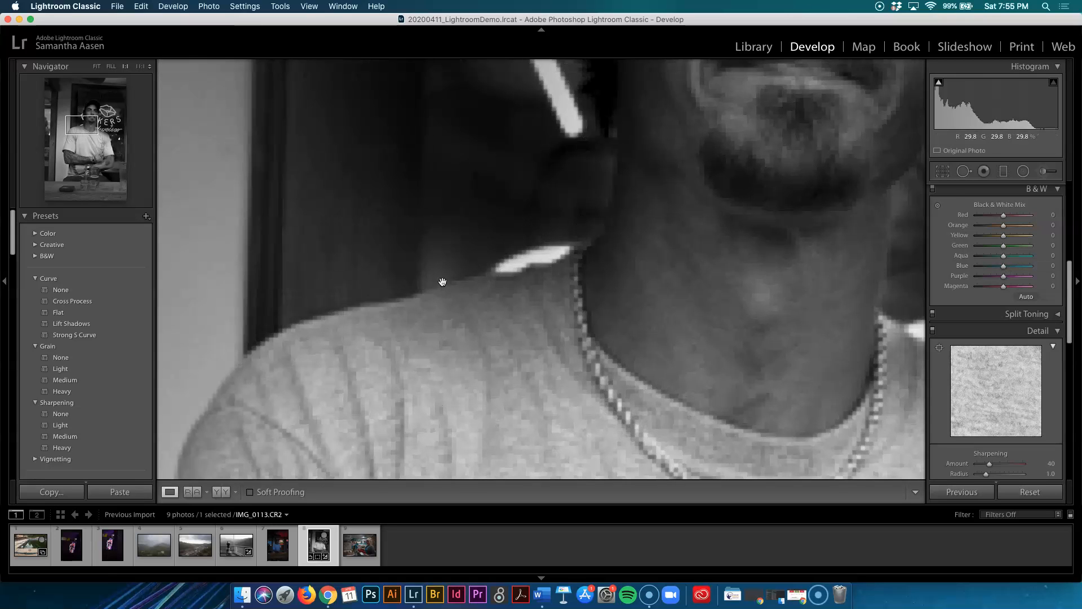
pyautogui.moveTo(614, 194); pyautogui.dragTo(641, 357)
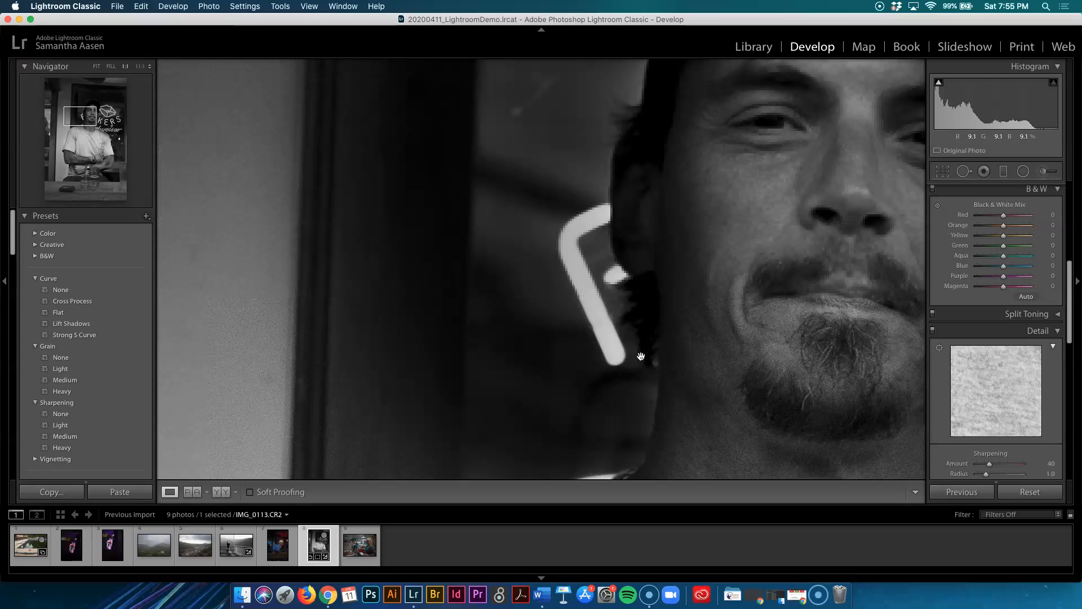
pyautogui.click(626, 305)
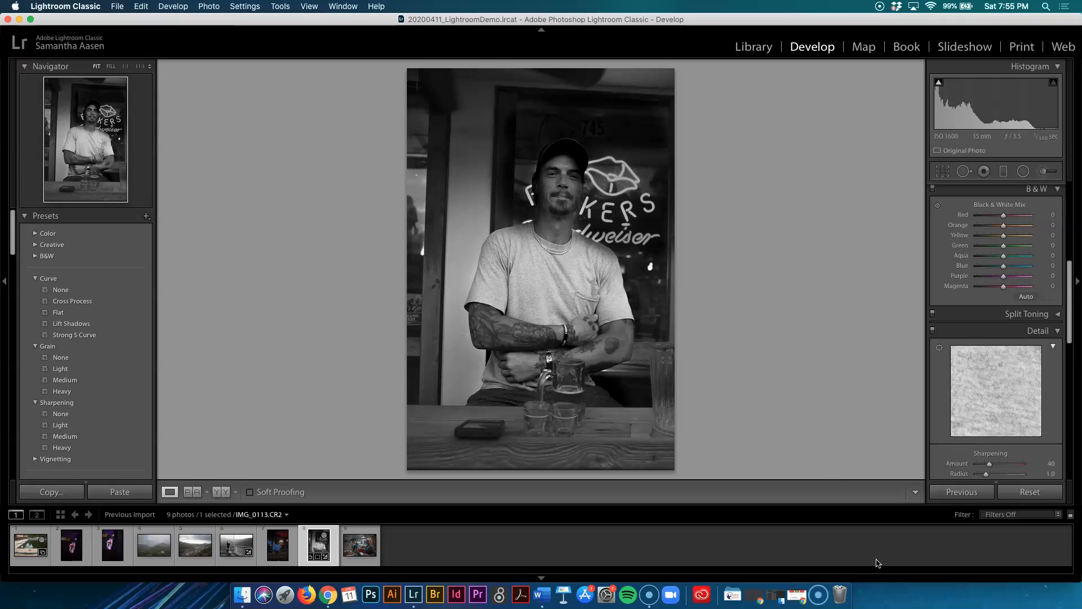
# Apply the previous photo's settings to IMG_0113 and undo that change.
pyautogui.click(1043, 172)
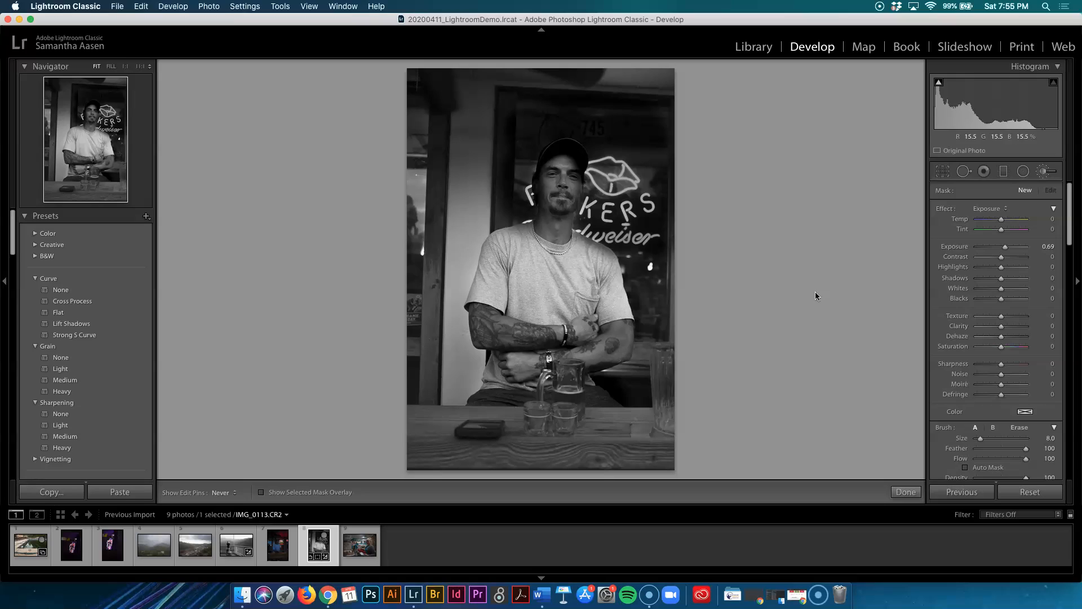
pyautogui.click(962, 492)
pyautogui.click(906, 493)
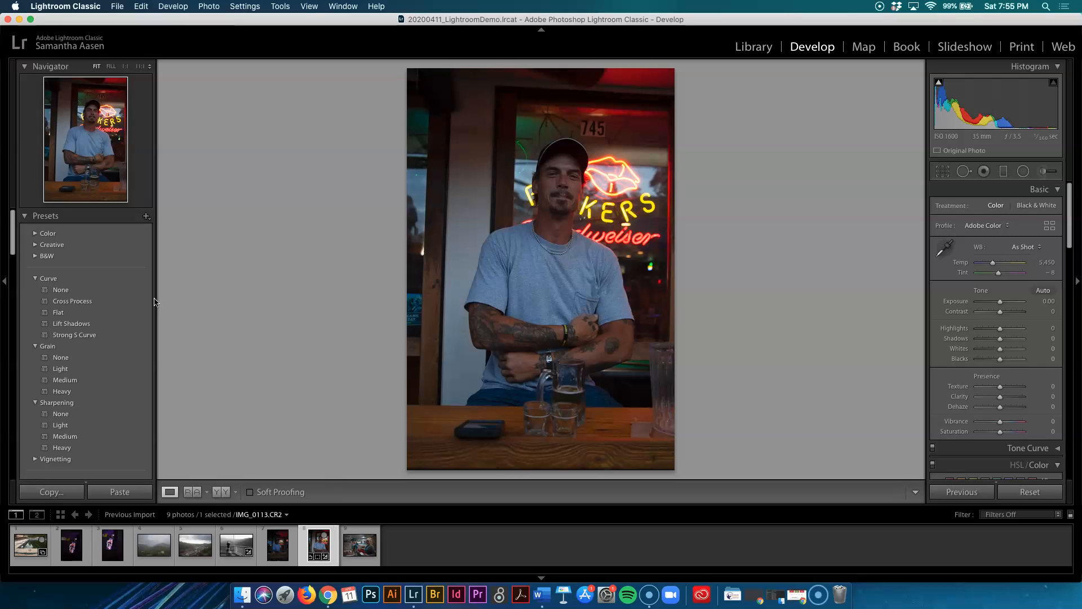
pyautogui.click(311, 6)
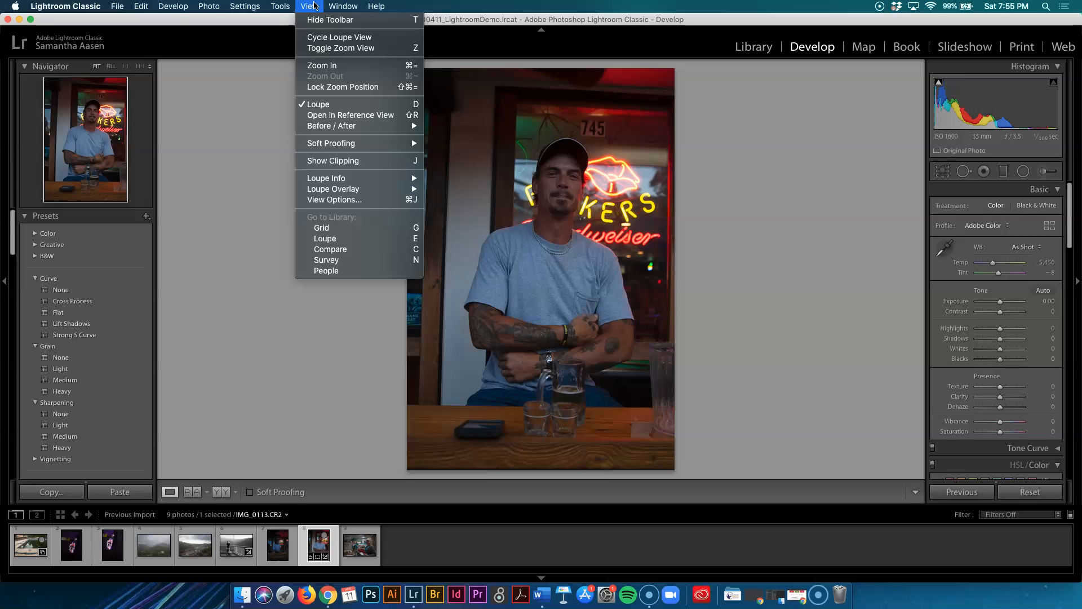
pyautogui.click(314, 6)
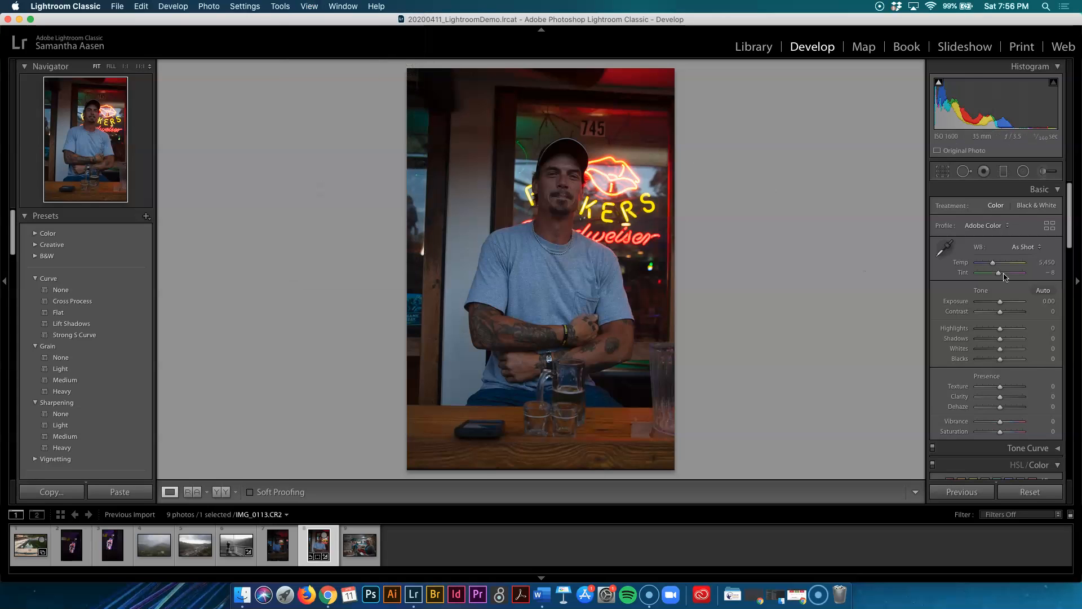
pyautogui.scroll(-5, 1009, 282)
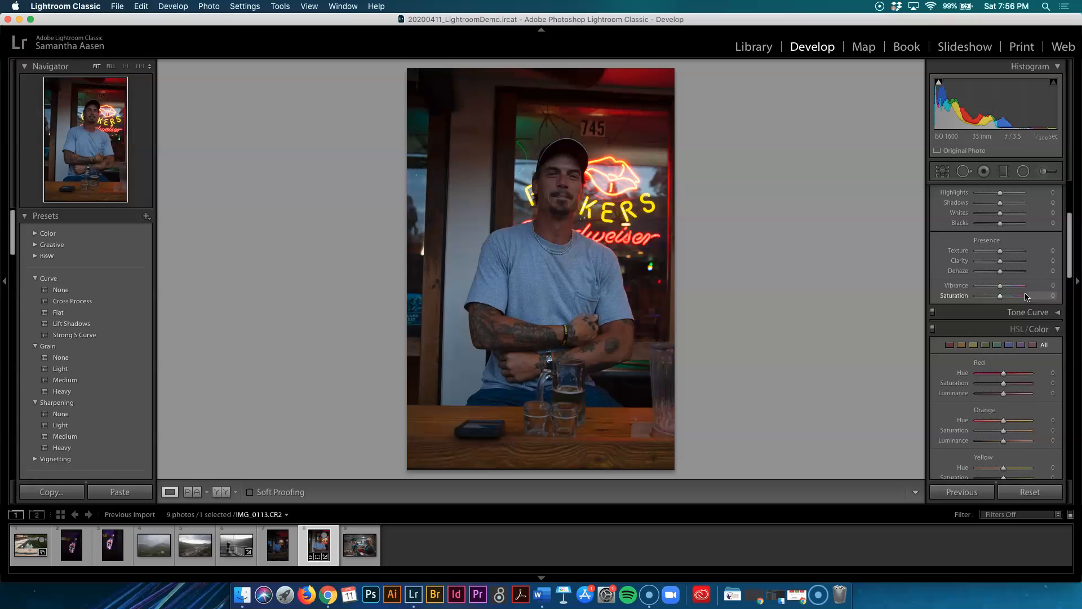
pyautogui.scroll(5, 1026, 297)
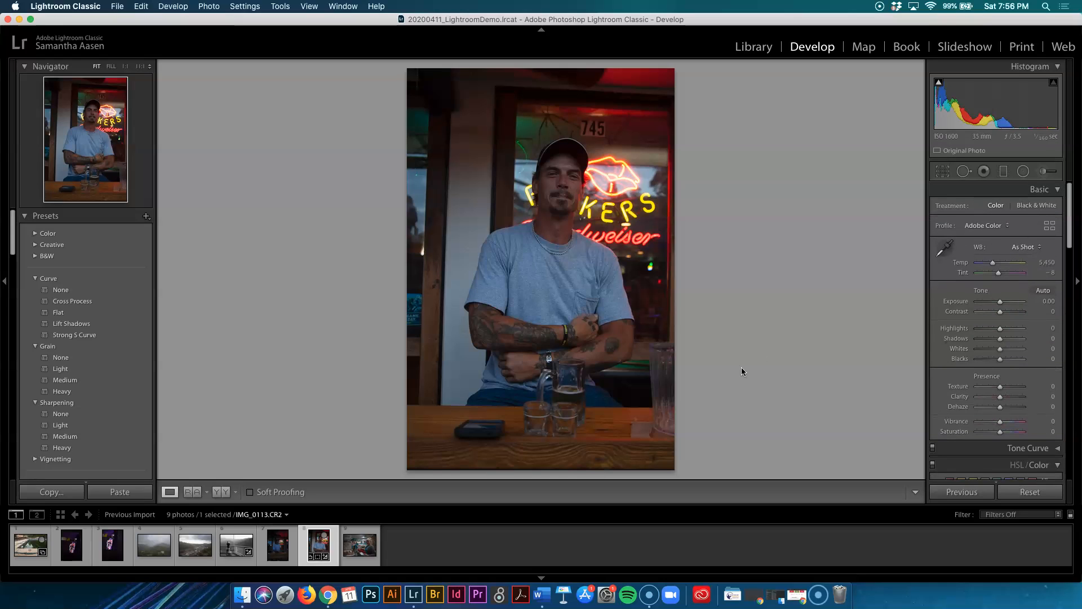
pyautogui.press('super+z')
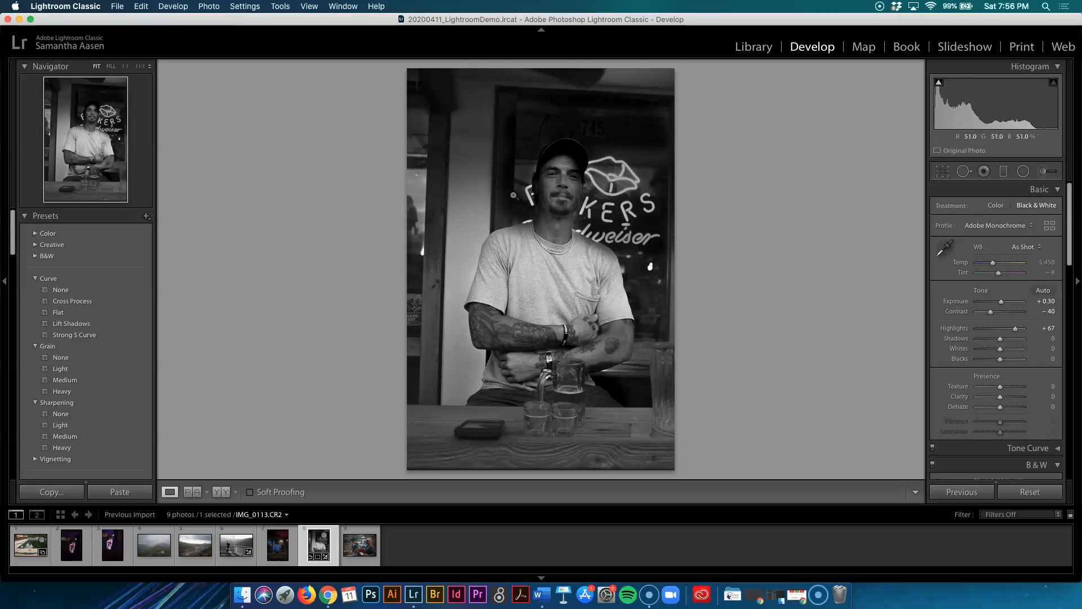
pyautogui.click(504, 145)
pyautogui.click(507, 337)
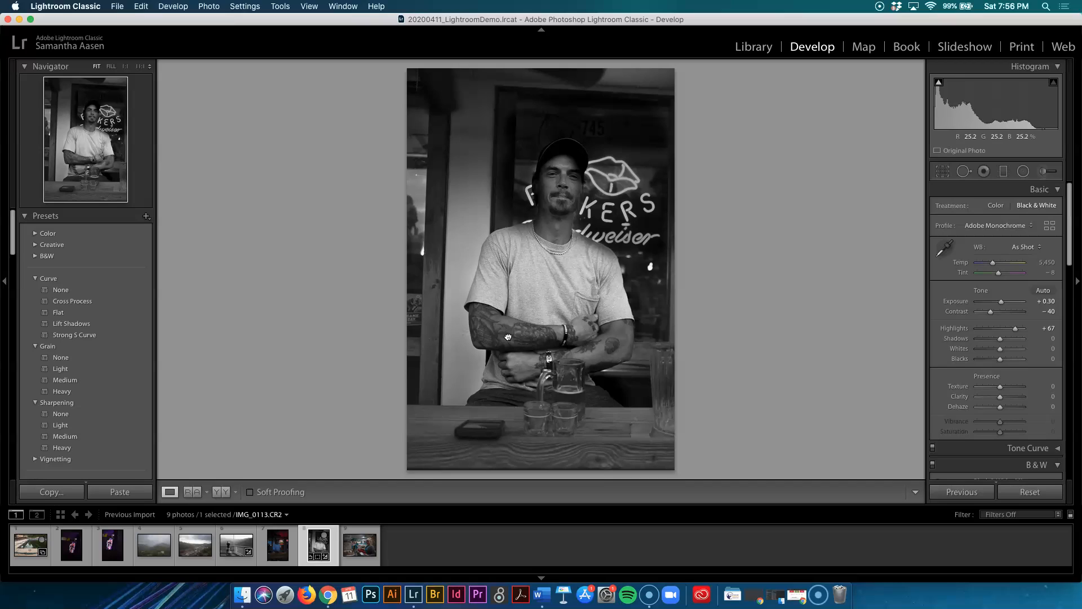